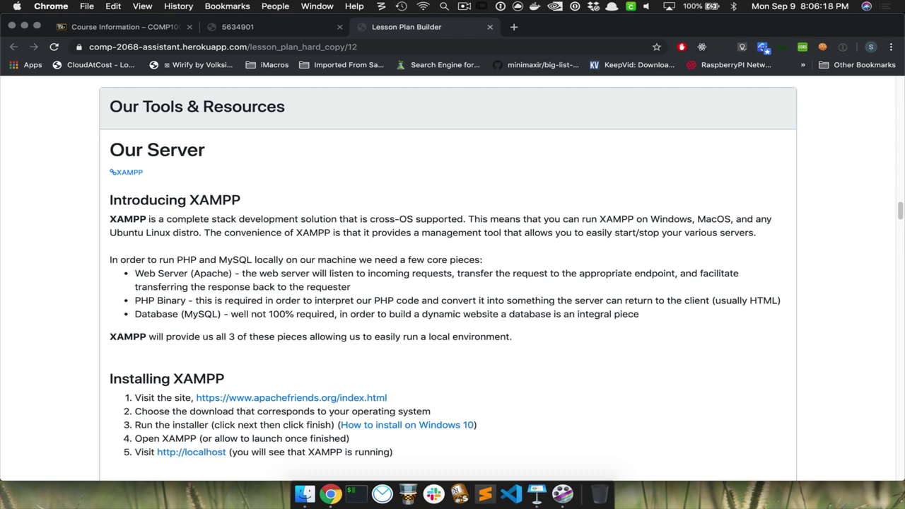
Switch to the Blackboard course, open its Resources page and look through the listed resource links.
key(super+1)
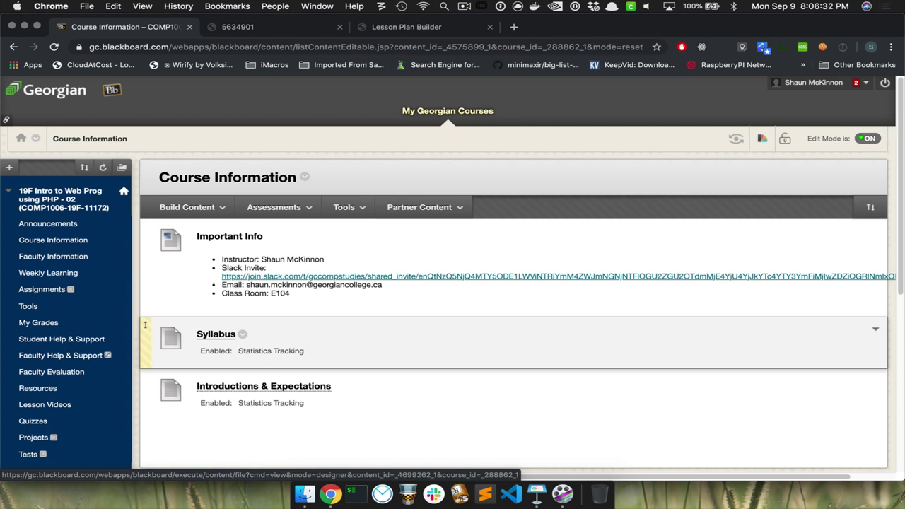
click(9, 167)
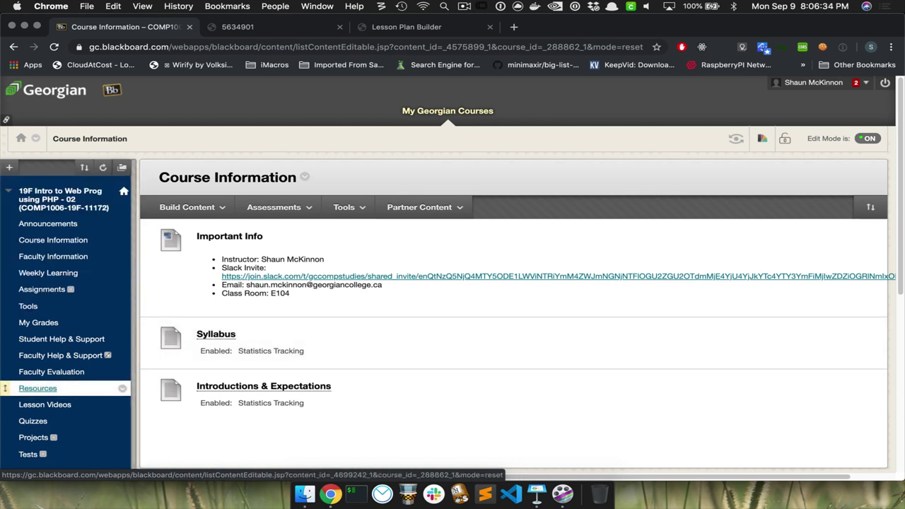
click(37, 388)
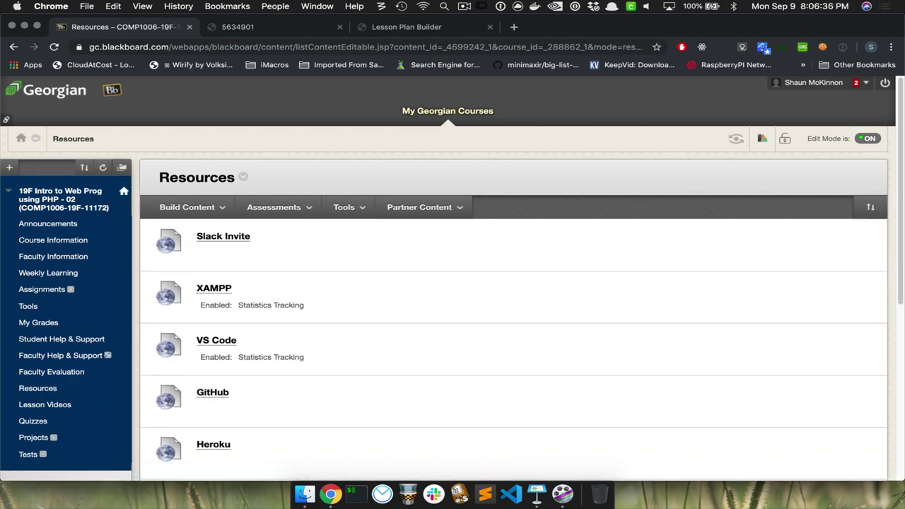
scroll(495, 269, down, 4)
scroll(495, 333, down, 1)
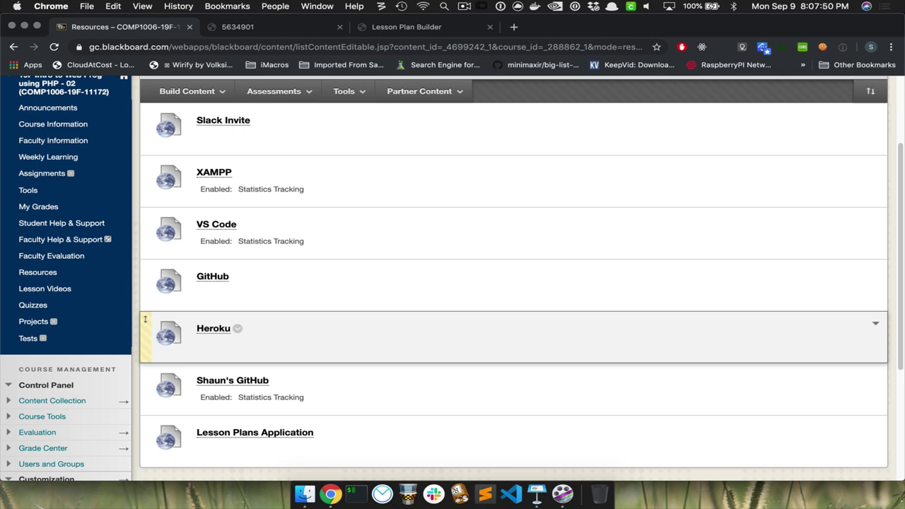
scroll(514, 332, down, 3)
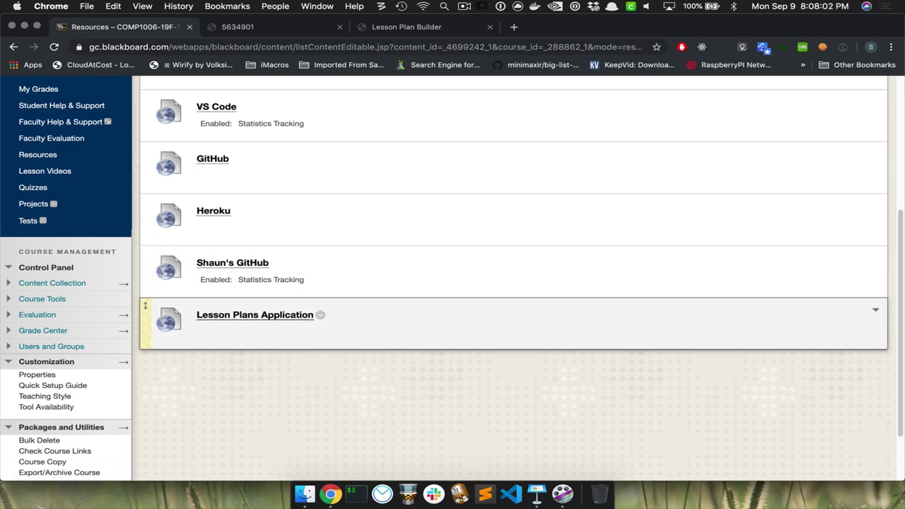
Open the Lesson Plans Application from the course resources, log out of it and go to its home page.
click(255, 315)
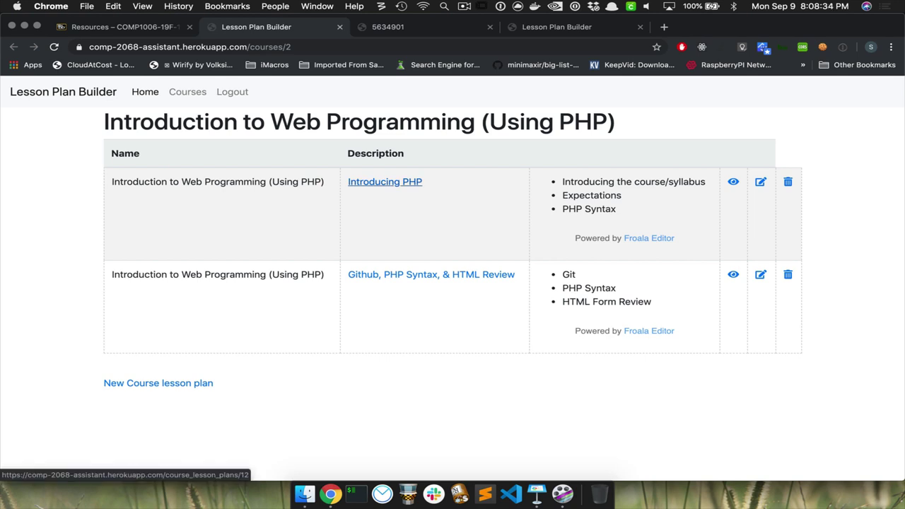
click(232, 92)
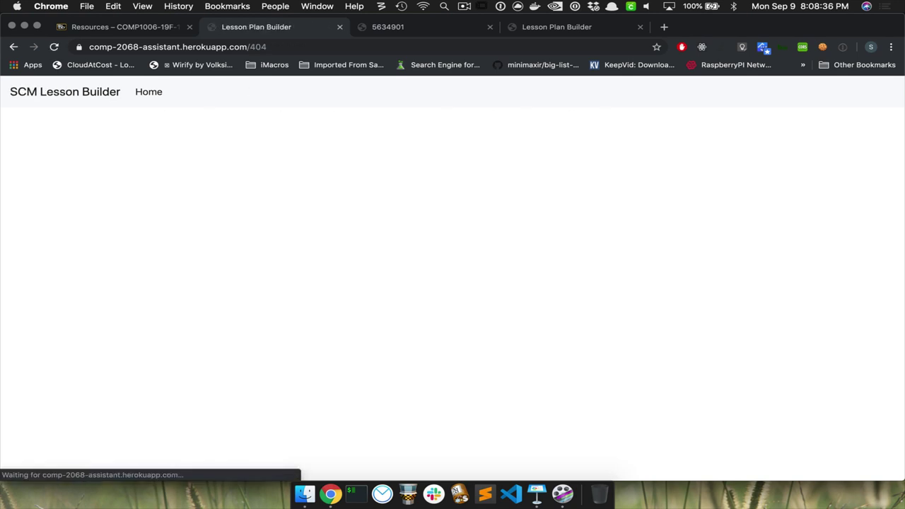
click(148, 92)
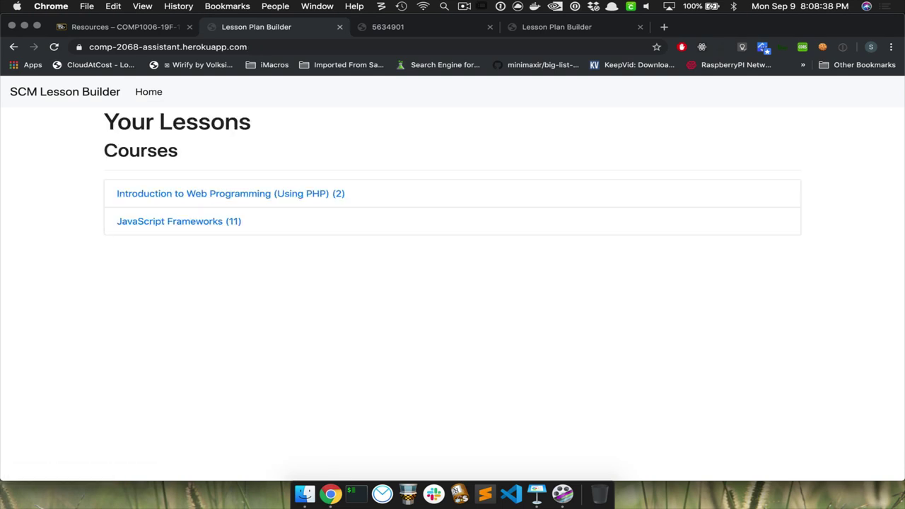
Open the Introducing PHP lesson of Introduction to Web Programming (Using PHP) and find its Our Tools & Resources section.
click(226, 195)
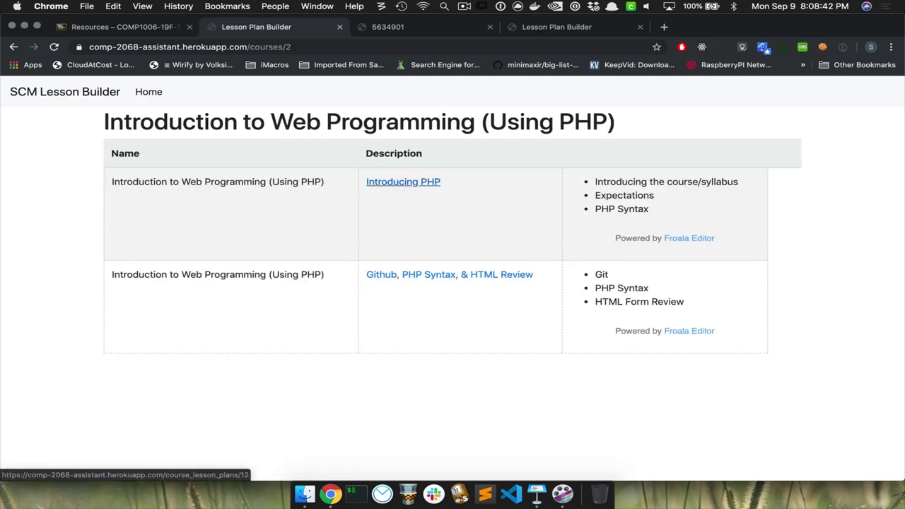
click(403, 182)
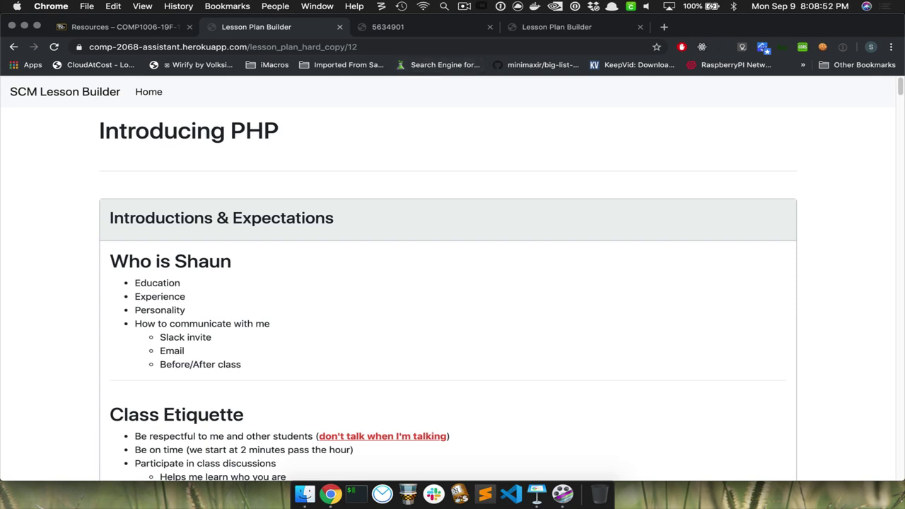
scroll(452, 283, down, 20)
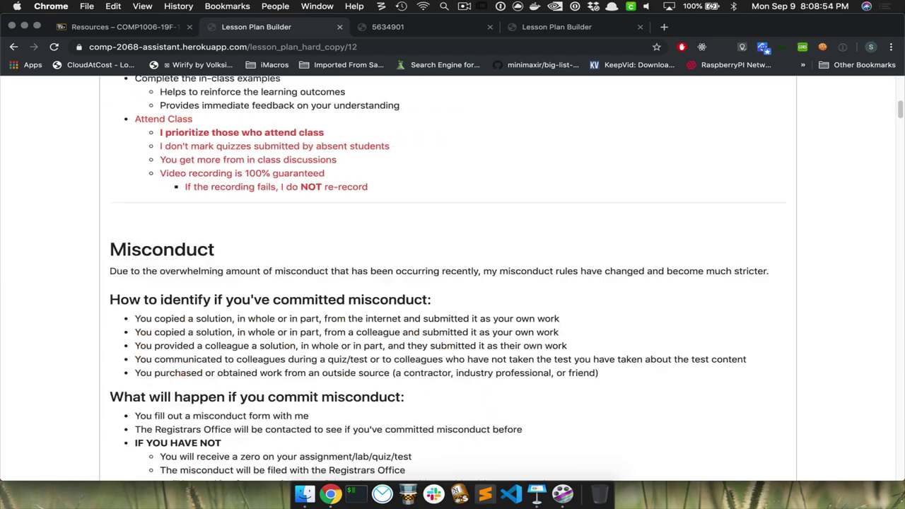
scroll(452, 283, down, 20)
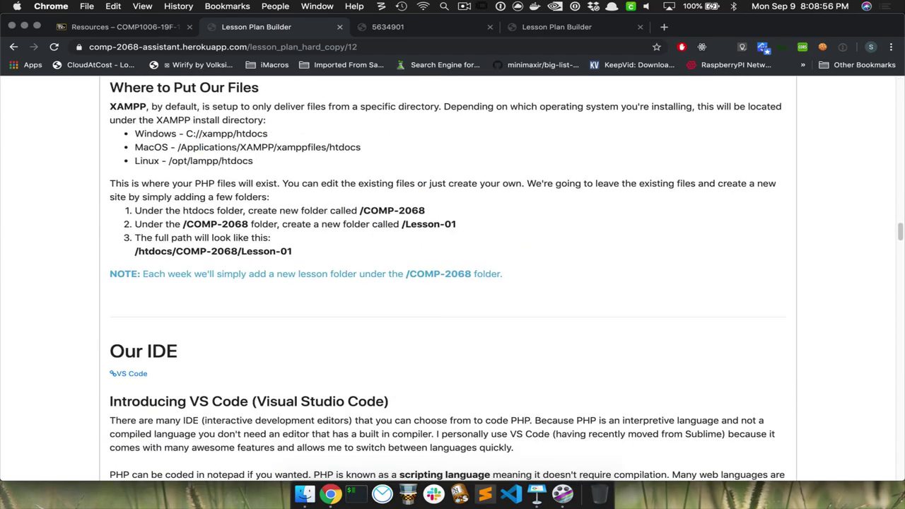
scroll(453, 283, up, 10)
scroll(448, 279, down, 1)
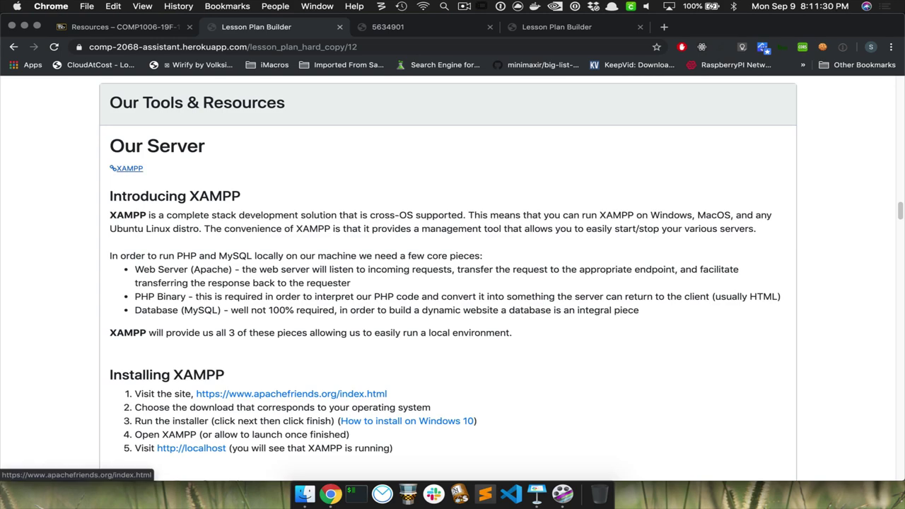
Open the XAMPP website linked under Our Server and launch the installed XAMPP application.
click(127, 168)
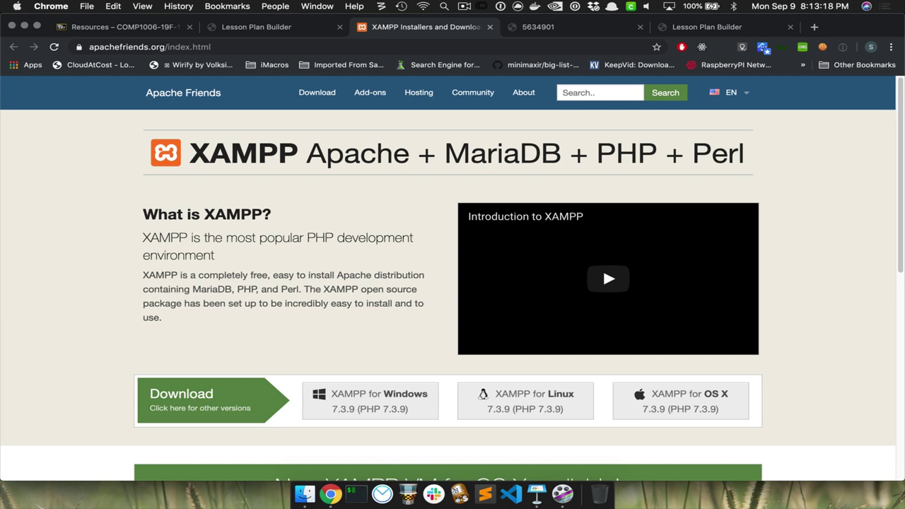
key(super+space)
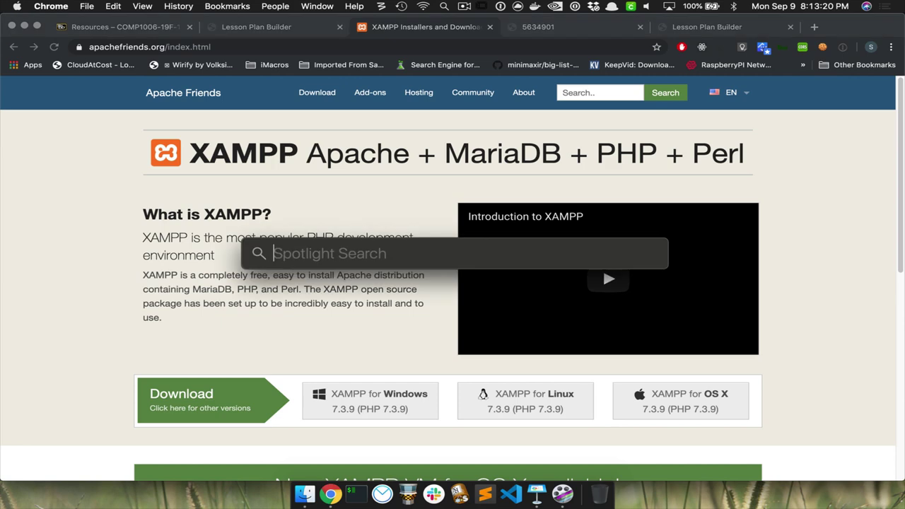
text(sxa)
key(BackSpace)
key(BackSpace)
key(BackSpace)
text(xam)
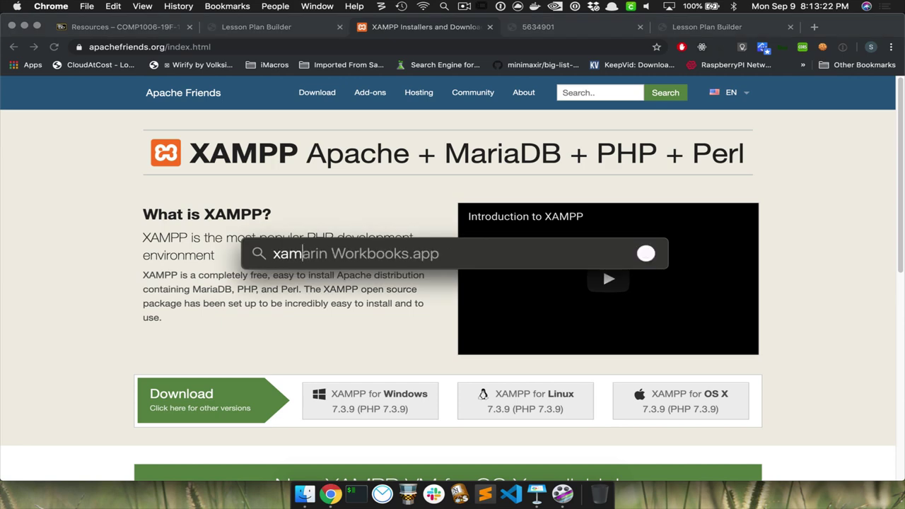
text(pp)
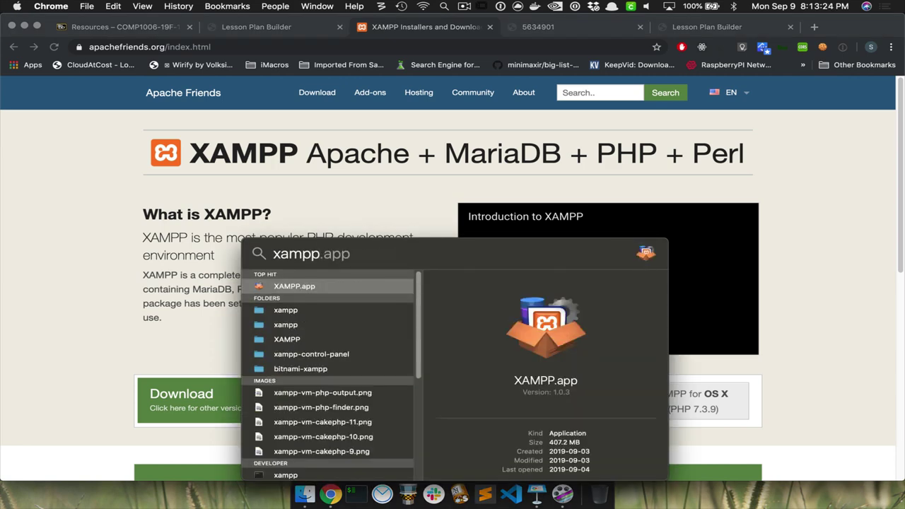
key(Return)
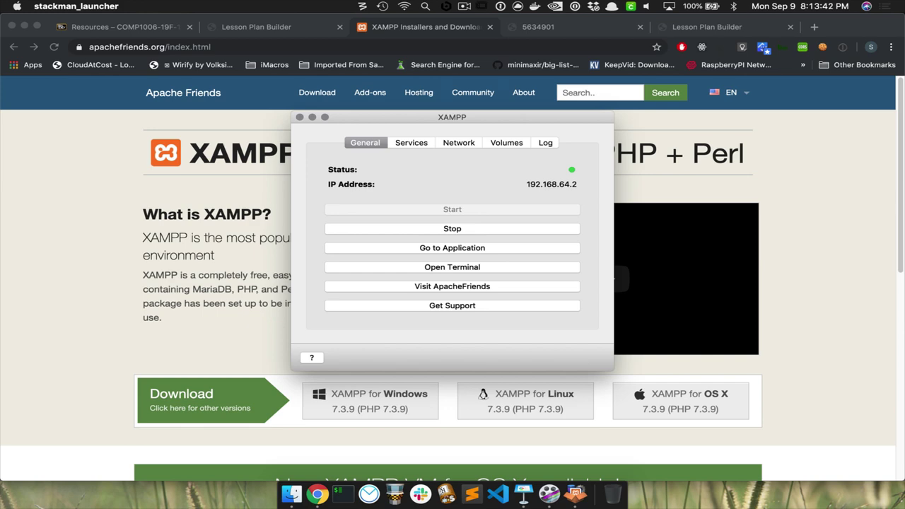
Search Google Images for "xampp windows" in a new browser tab and preview the wikiHow control panel screenshot.
key(super+t)
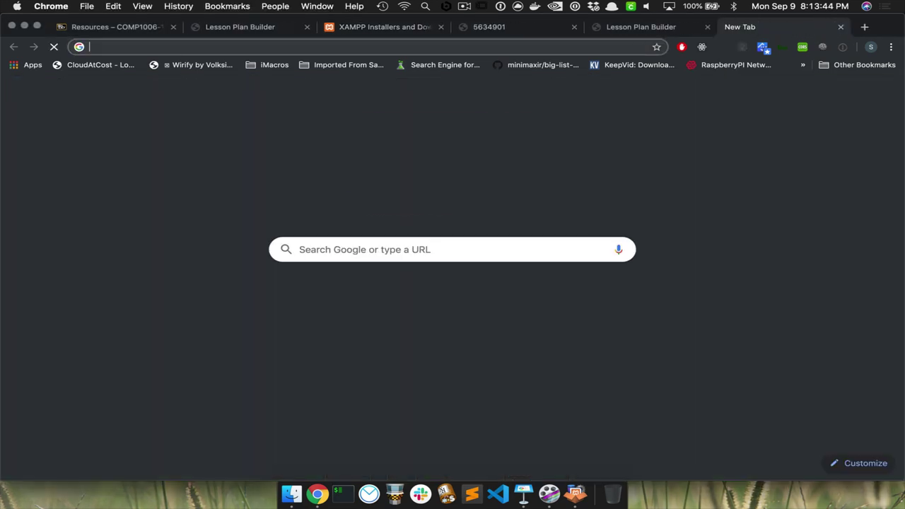
text(xampp windows)
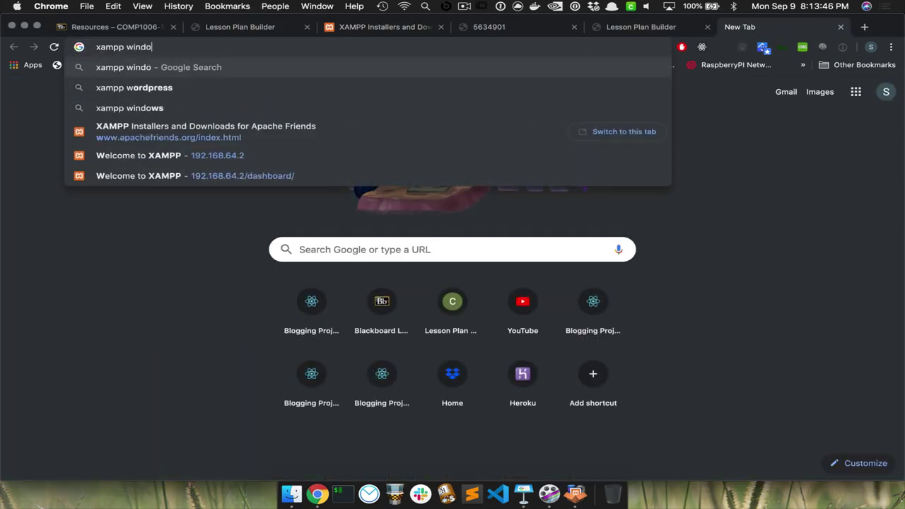
key(Return)
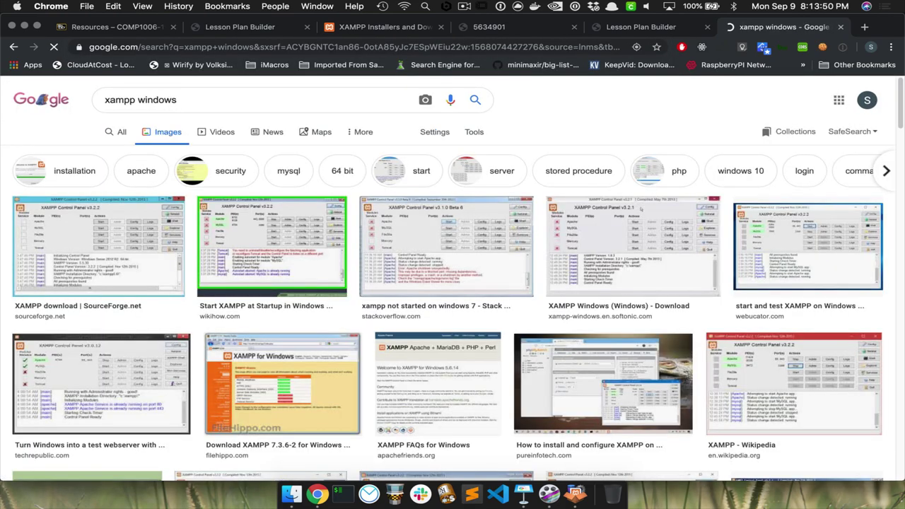
click(273, 244)
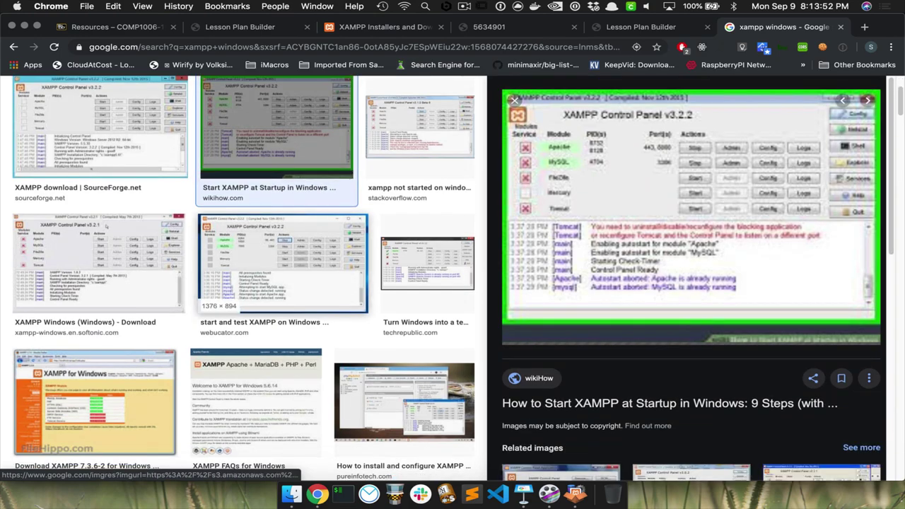
Open the wikiHow article on starting XAMPP at startup in Windows and skim through its steps.
click(691, 207)
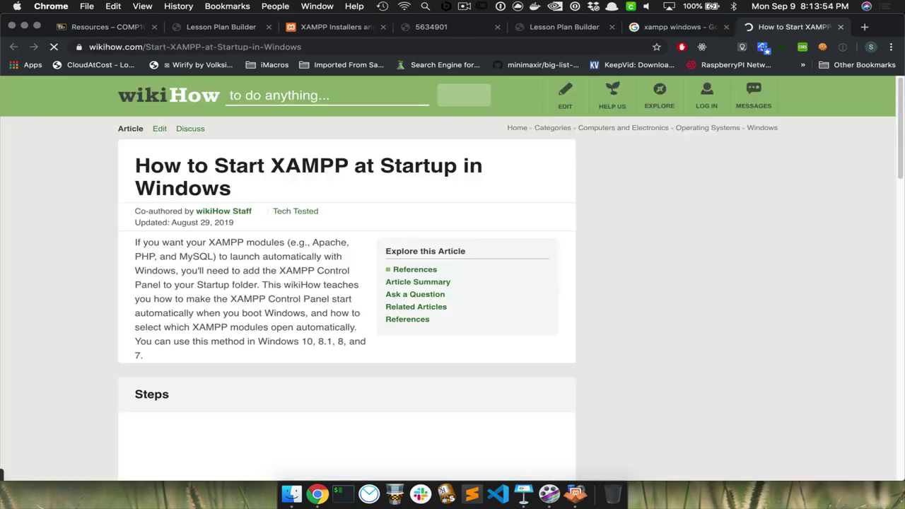
scroll(347, 318, down, 20)
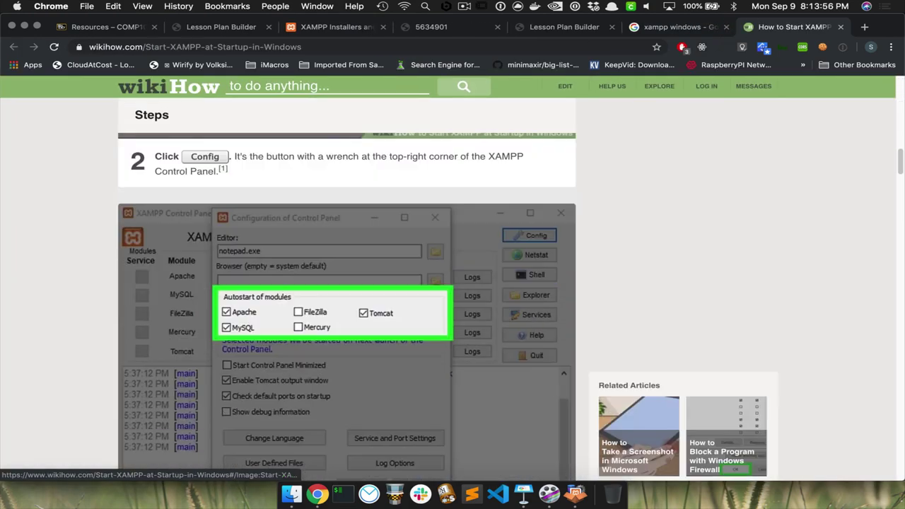
scroll(346, 318, down, 5)
scroll(347, 318, up, 20)
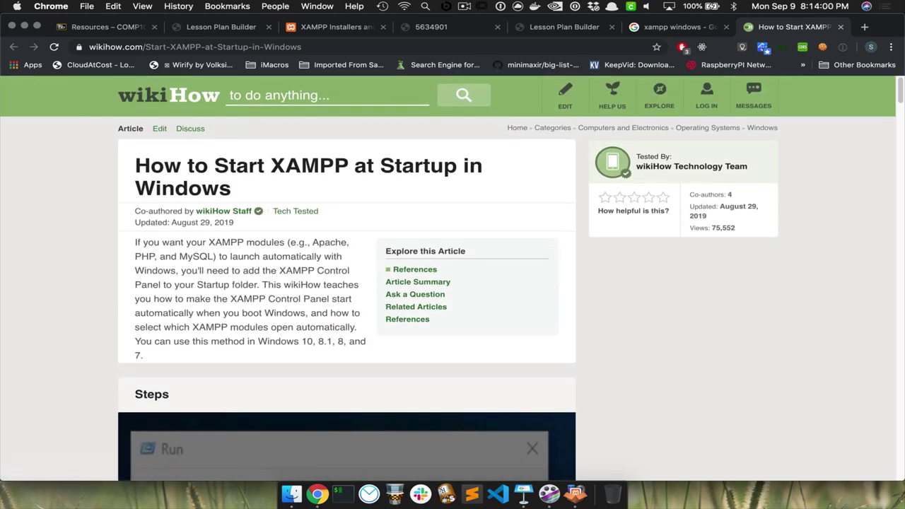
click(675, 27)
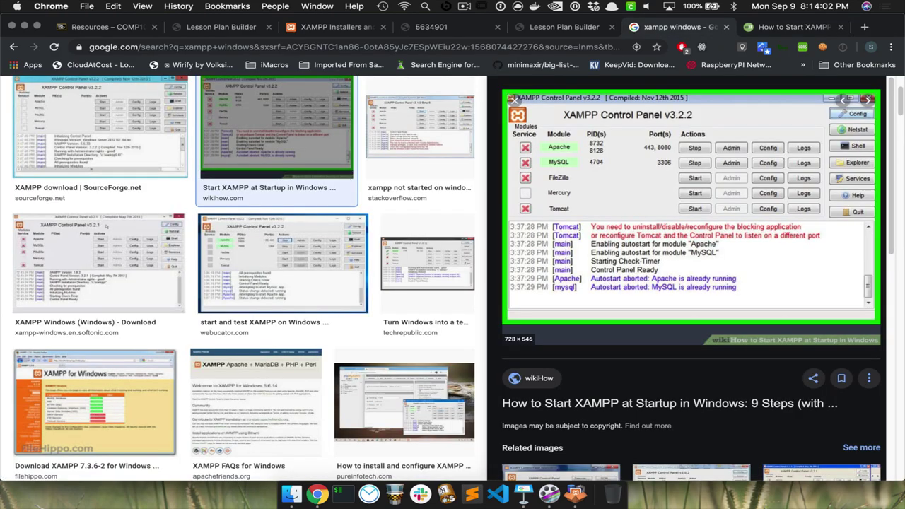
right_click(671, 173)
click(704, 182)
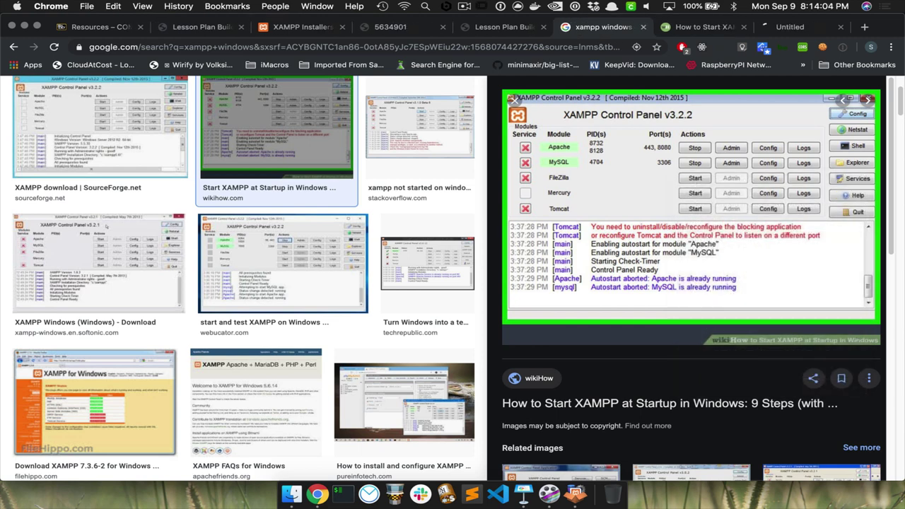
click(834, 27)
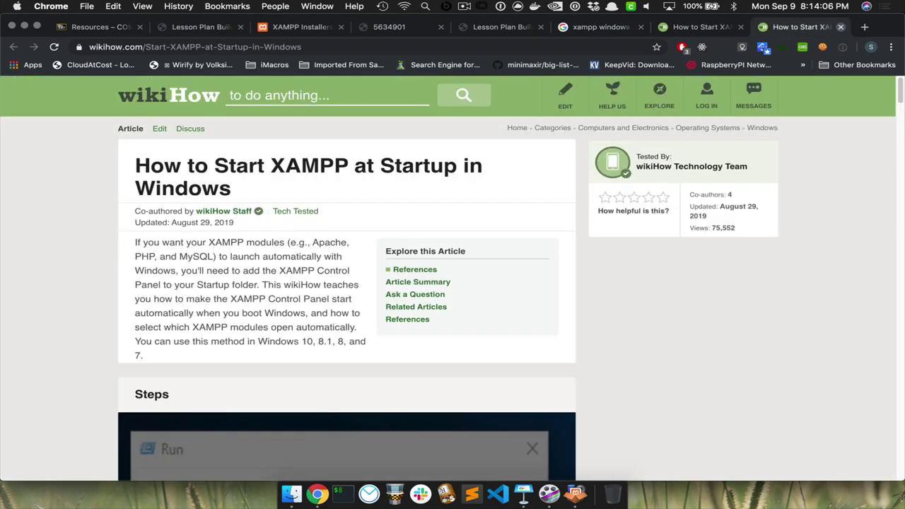
key(super+w)
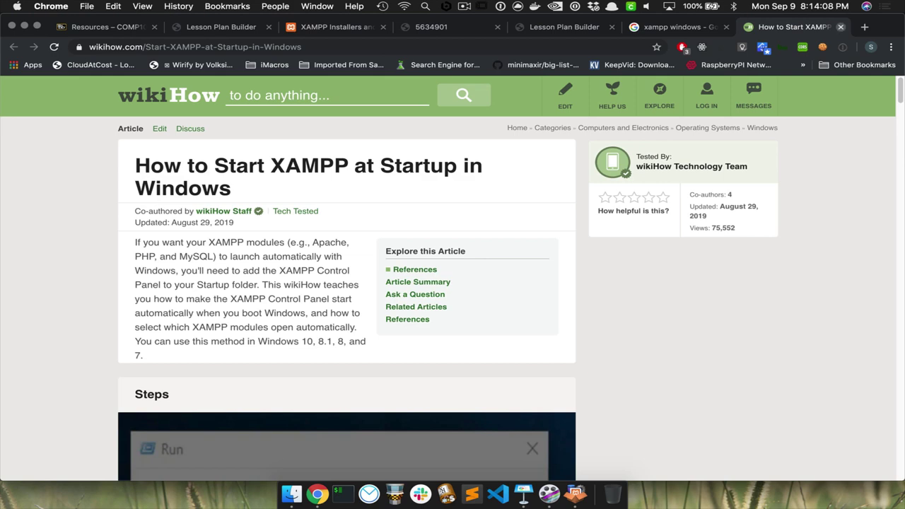
key(super+w)
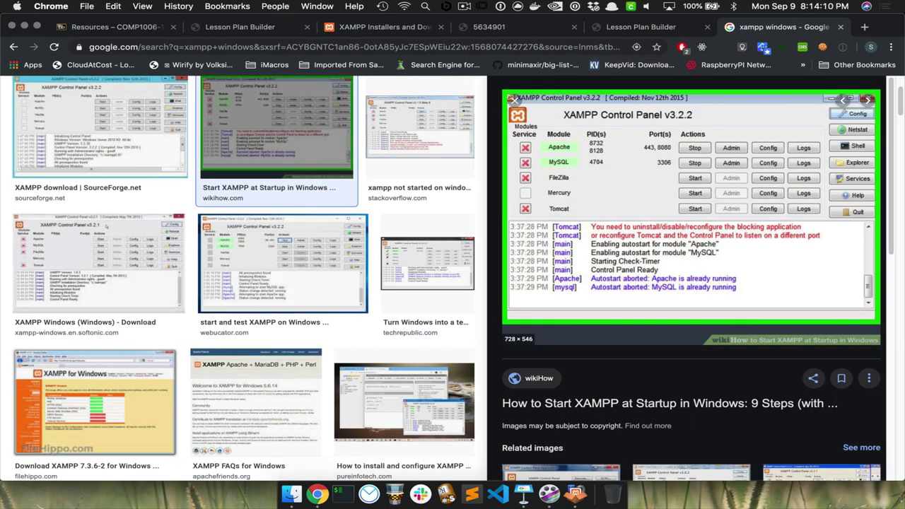
Open the previewed XAMPP Control Panel image on its own in a new browser tab and enlarge it for viewing.
scroll(691, 283, down, 3)
scroll(691, 283, up, 3)
right_click(583, 178)
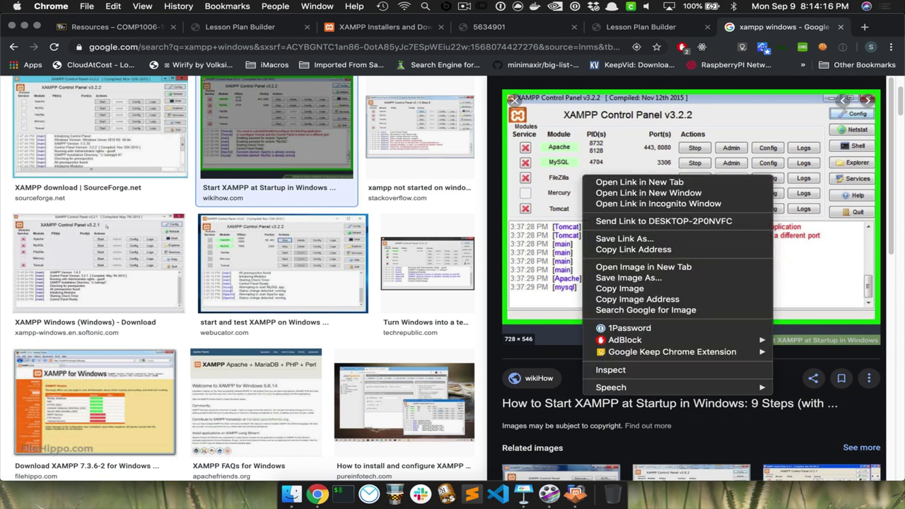
click(644, 267)
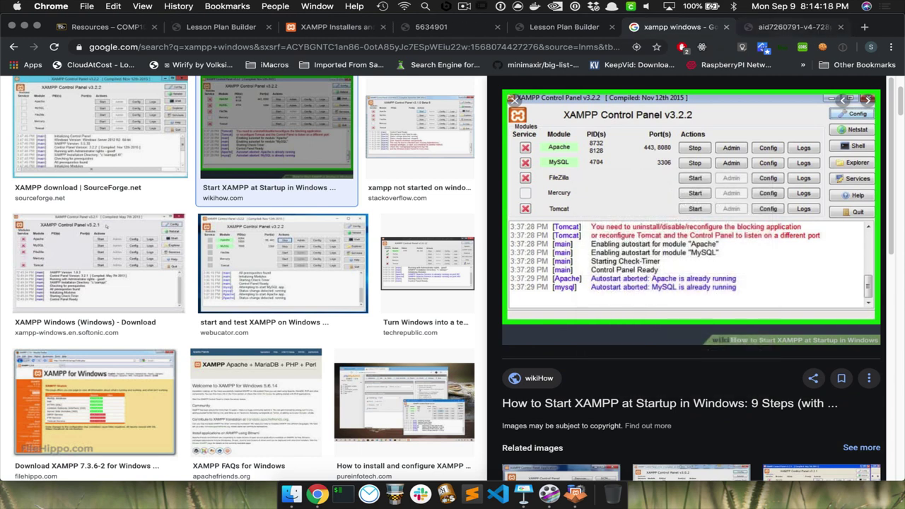
key(ctrl+Tab)
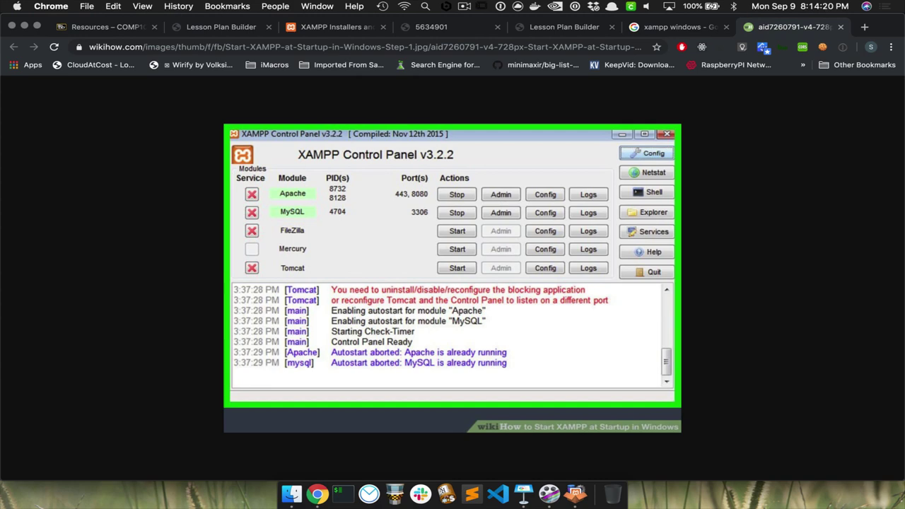
key(super+equal)
key(super+equal)
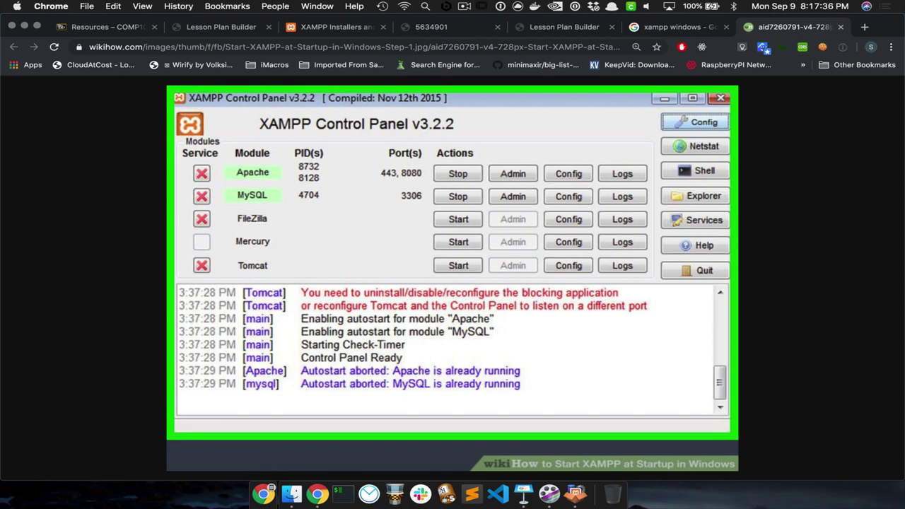
Return to the lesson plan and show its Our IDE section with the VS Code introduction and installation instructions.
click(220, 27)
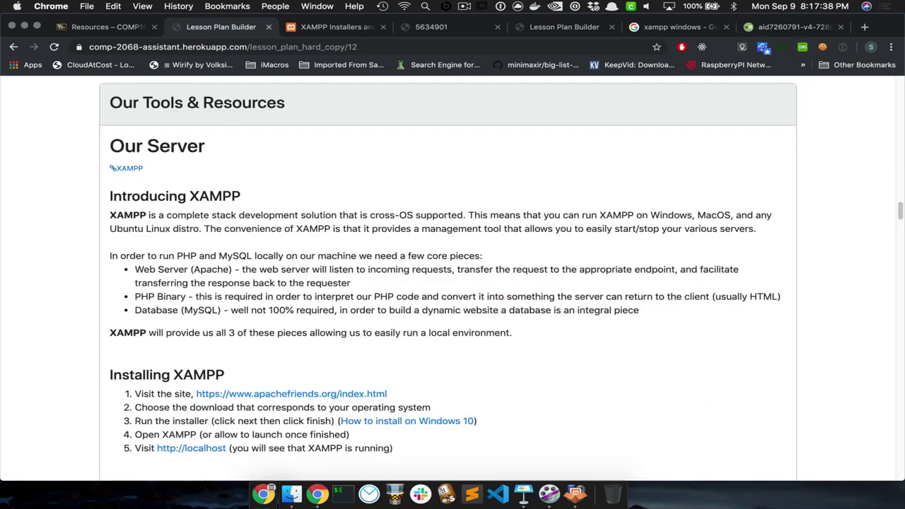
scroll(452, 283, down, 10)
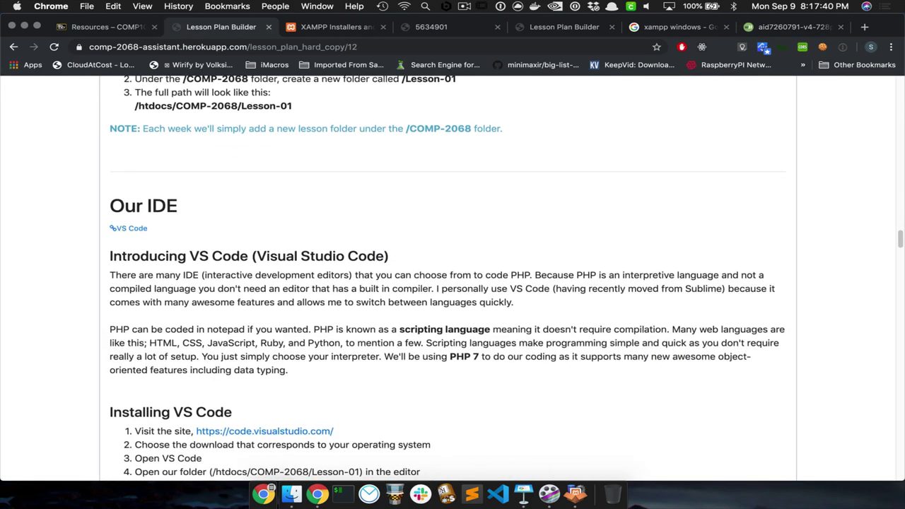
scroll(453, 283, down, 2)
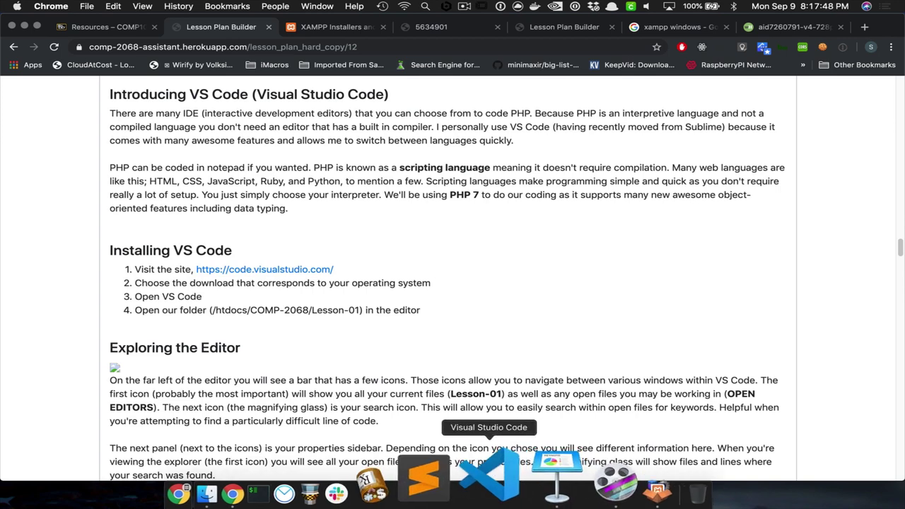
Switch to Visual Studio Code and view process.php and the beginning of php-syntax.php in the Lesson-02 folder.
click(489, 470)
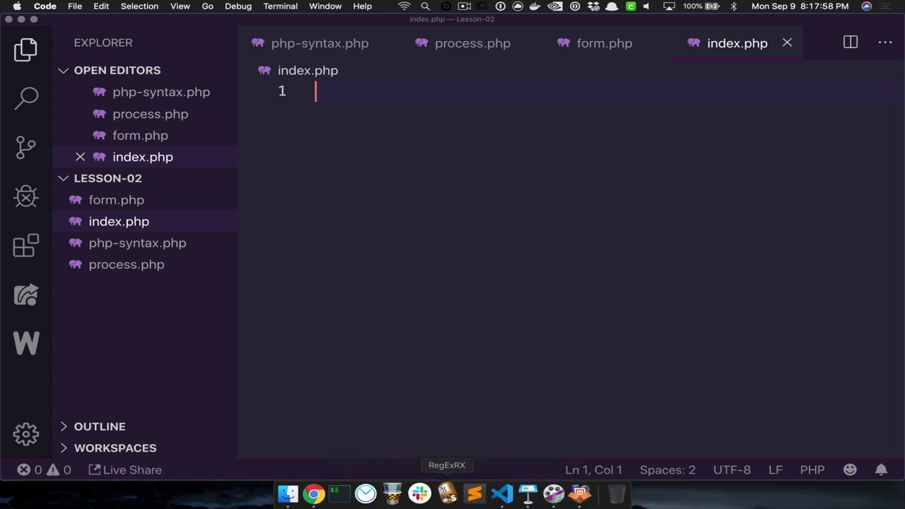
click(150, 114)
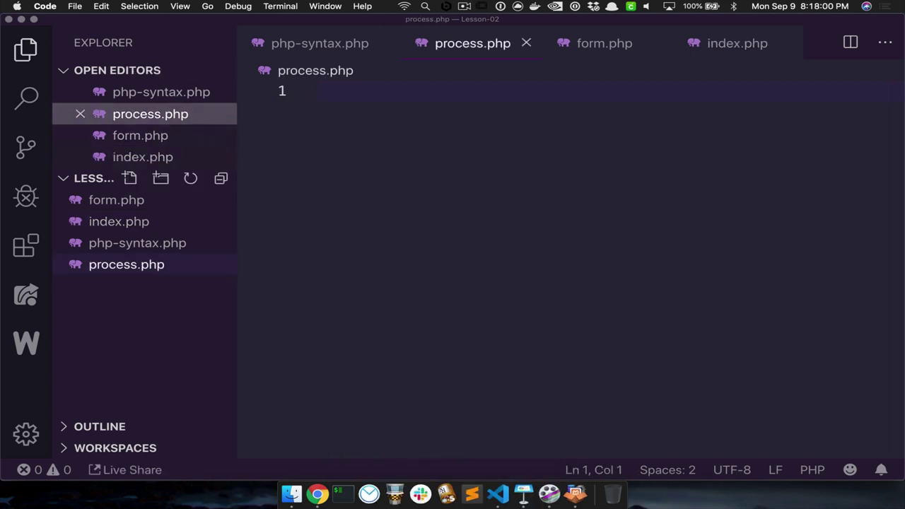
click(162, 92)
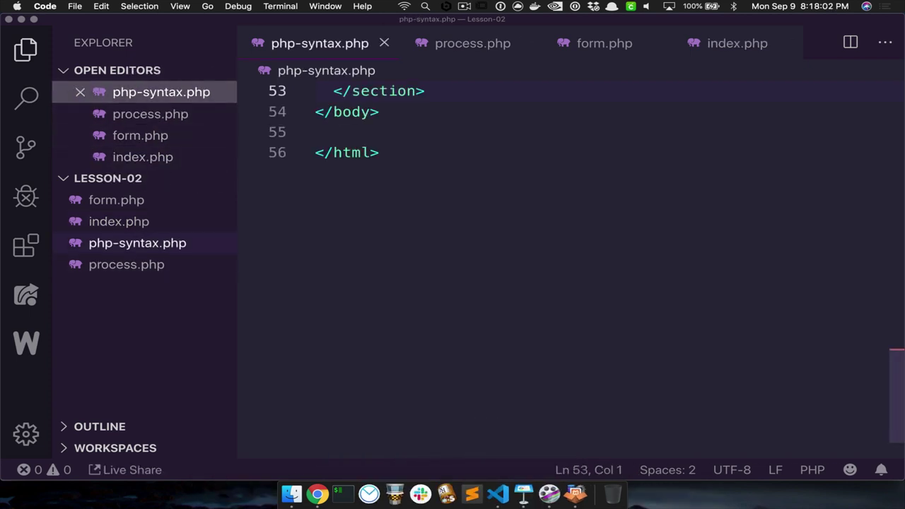
scroll(566, 268, up, 15)
scroll(699, 185, up, 3)
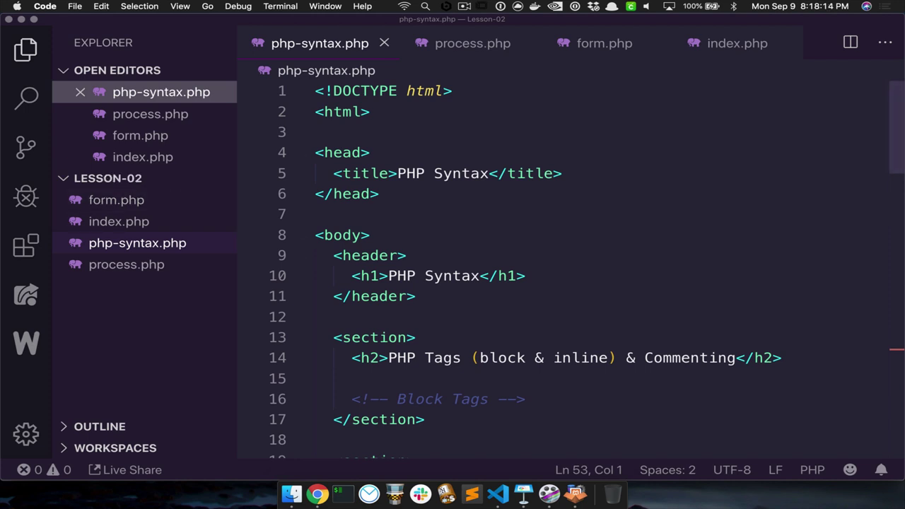
Show Sublime Text as another editor, and search for "atom code editor" in a new Chrome tab to open the Atom website.
click(474, 471)
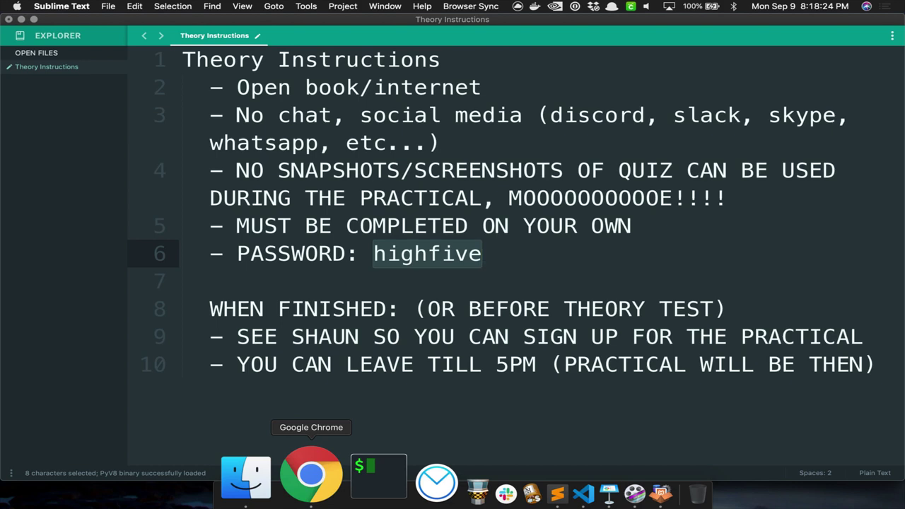
click(311, 472)
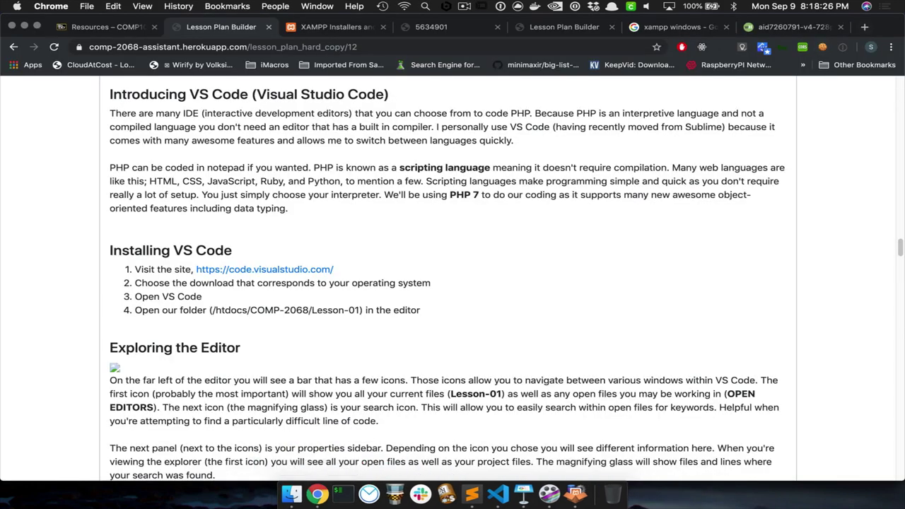
key(super+t)
text(atom)
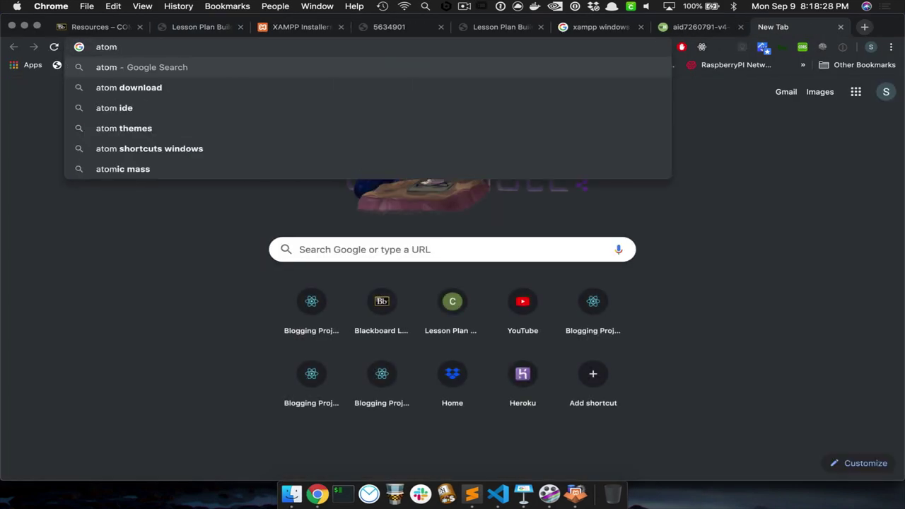
text( code ed)
key(Return)
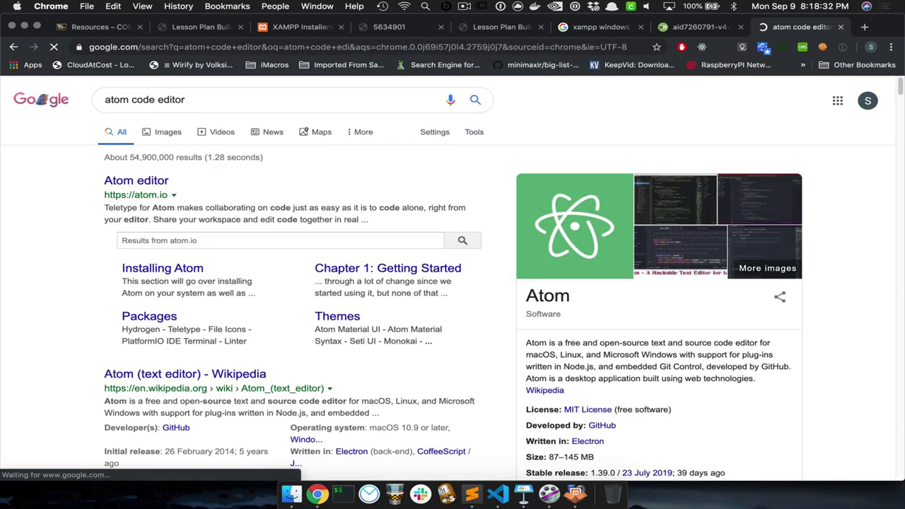
click(135, 180)
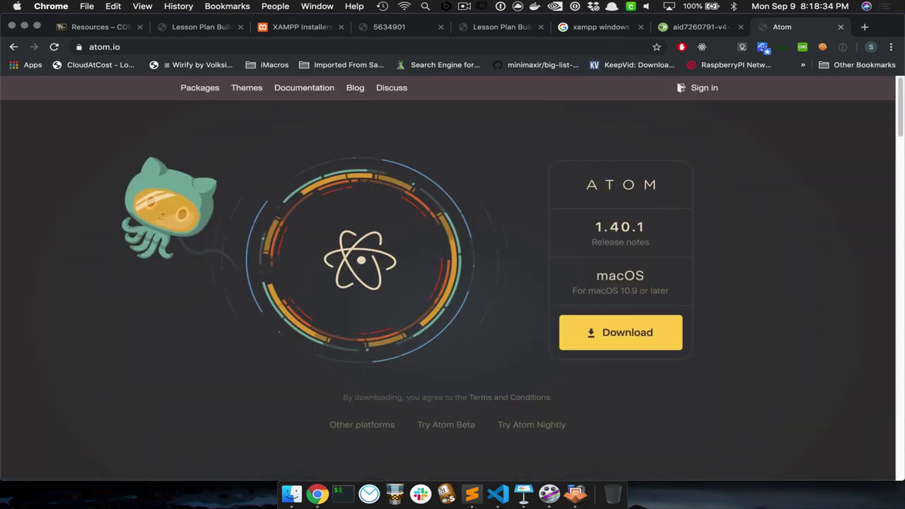
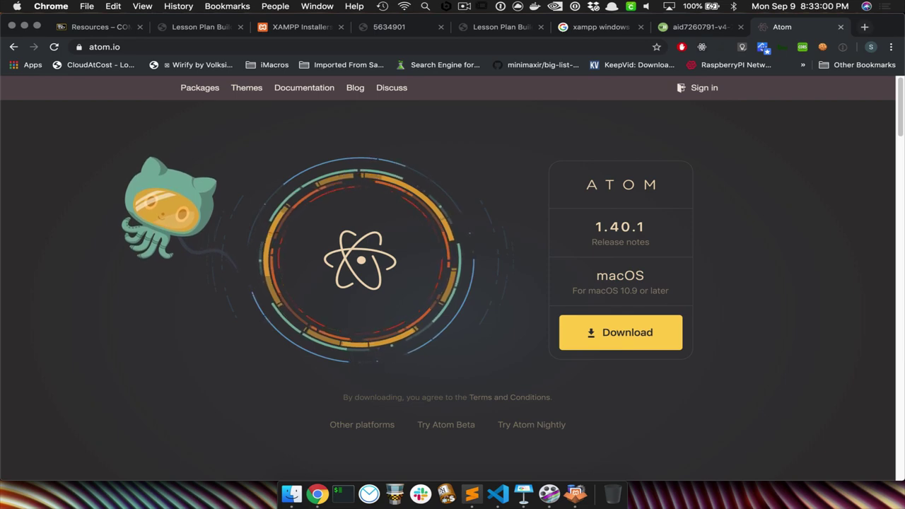
Search Google in a new browser tab for "windows equivalent to which".
key(super+t)
text(win)
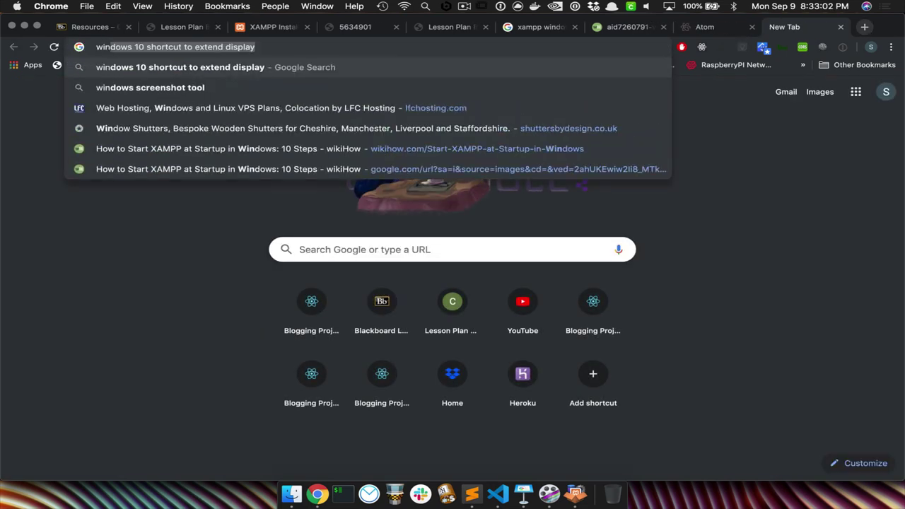
text(dows equiv)
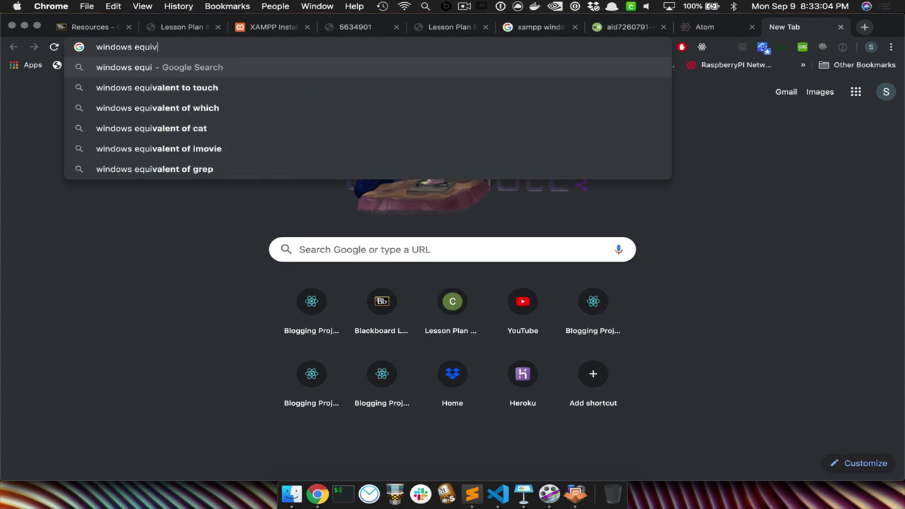
text(alent to )
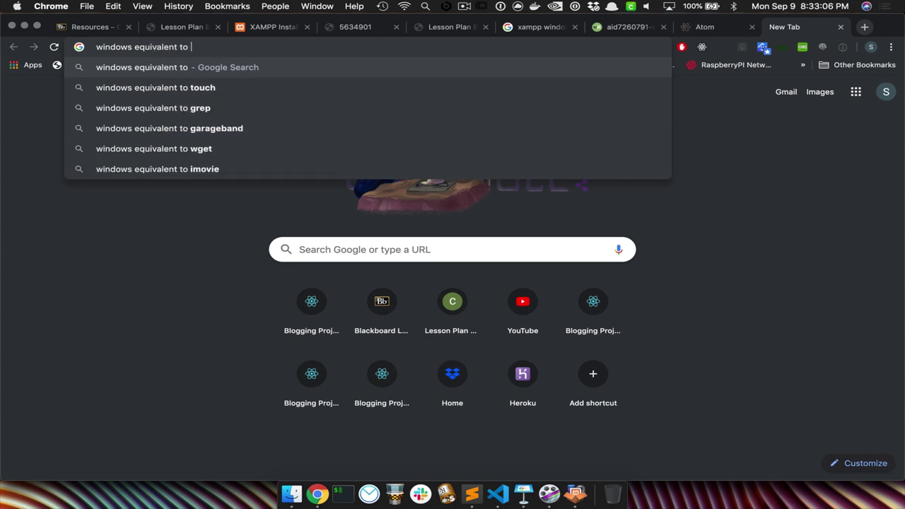
text(which)
key(Return)
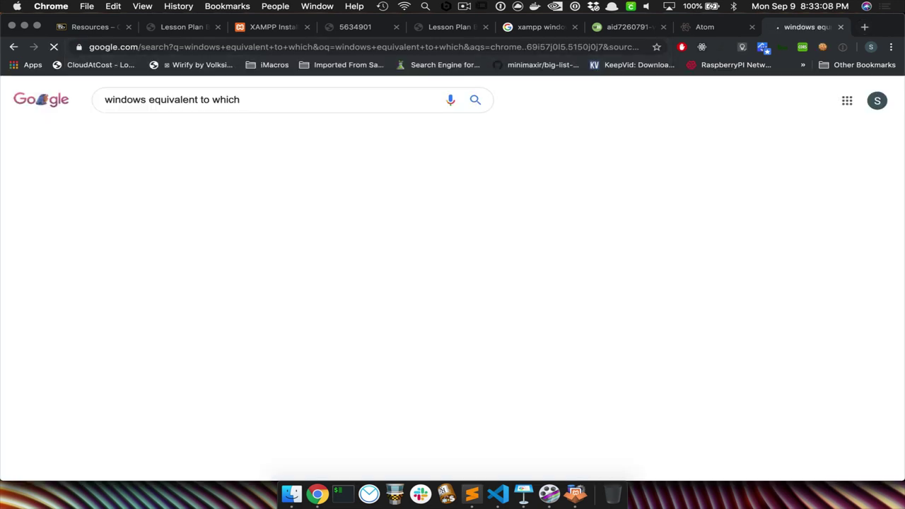
Open the Super User question on the Windows equivalent of the Unix "which" command and view its top-voted answer.
click(283, 181)
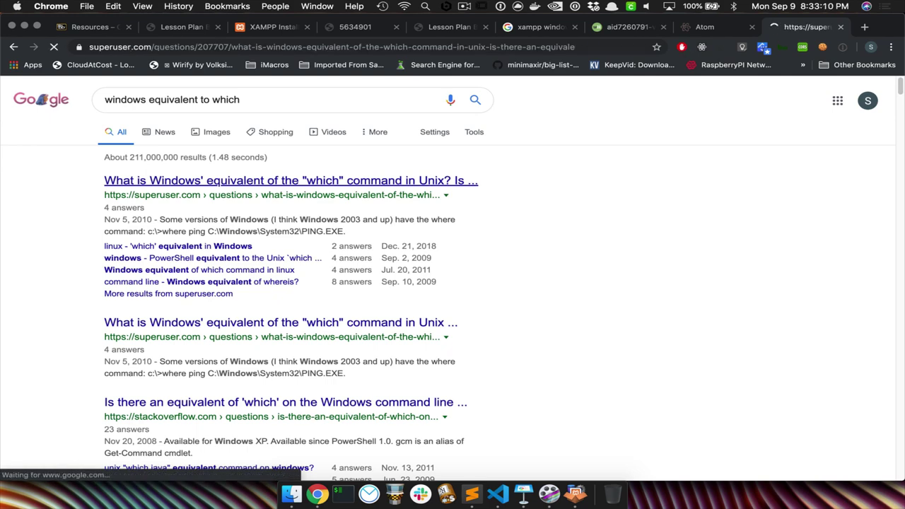
scroll(453, 283, down, 5)
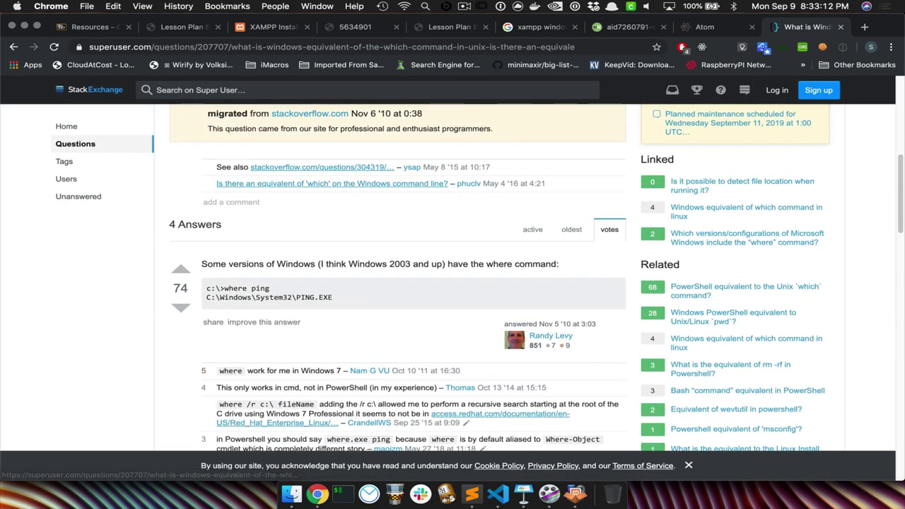
scroll(453, 283, down, 1)
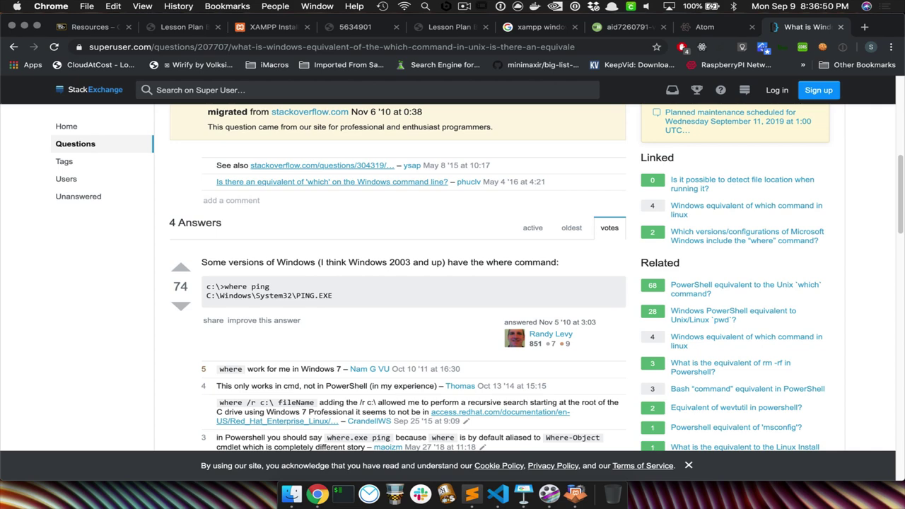
Switch to Sublime Text and write the Windows path c:/xampp/htdocs in a new file, followed by two line breaks.
key(super+5)
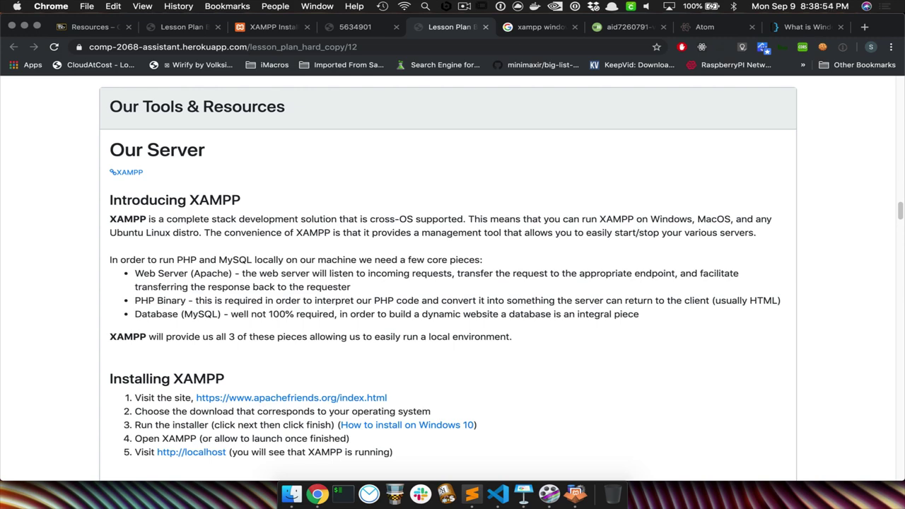
click(472, 494)
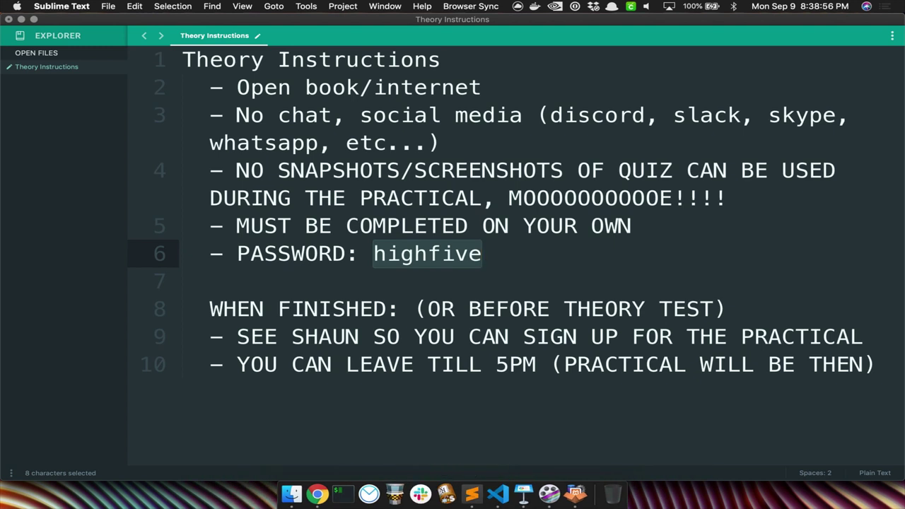
key(super+n)
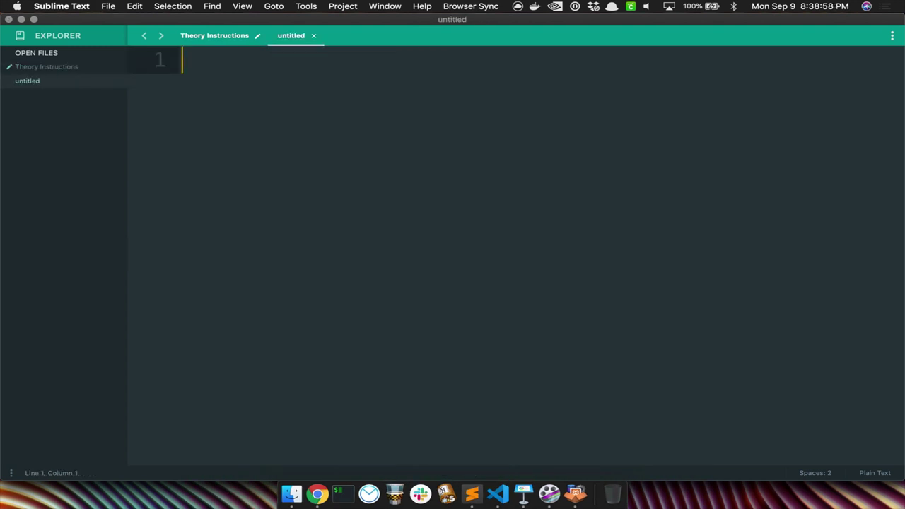
text(c:/)
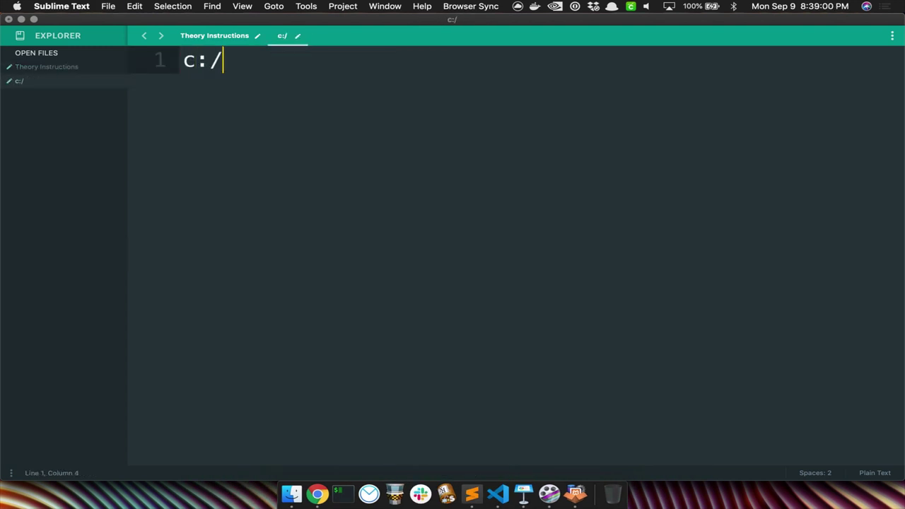
text(xampl)
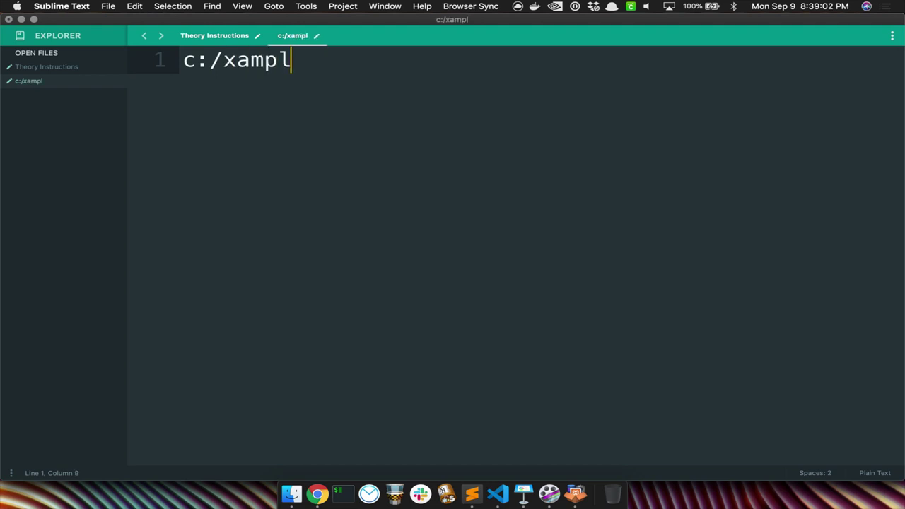
key(BackSpace)
text(p/htdo)
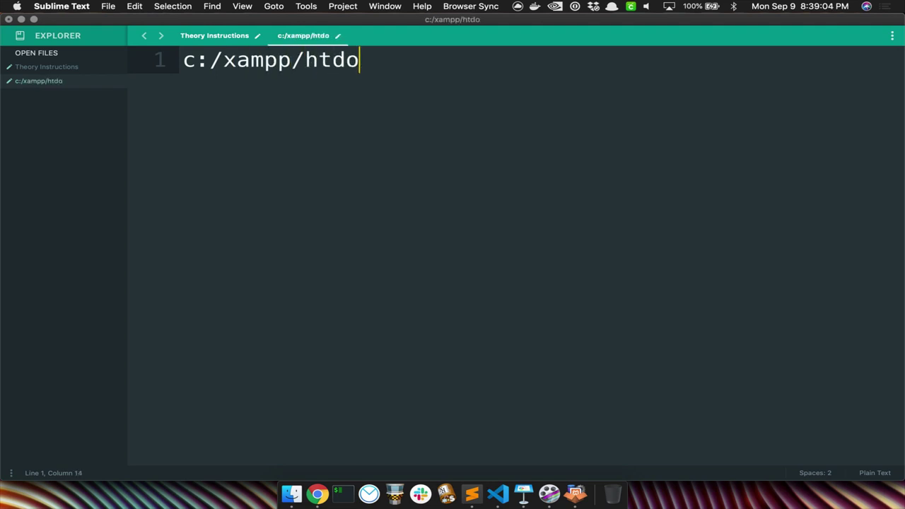
text(cs)
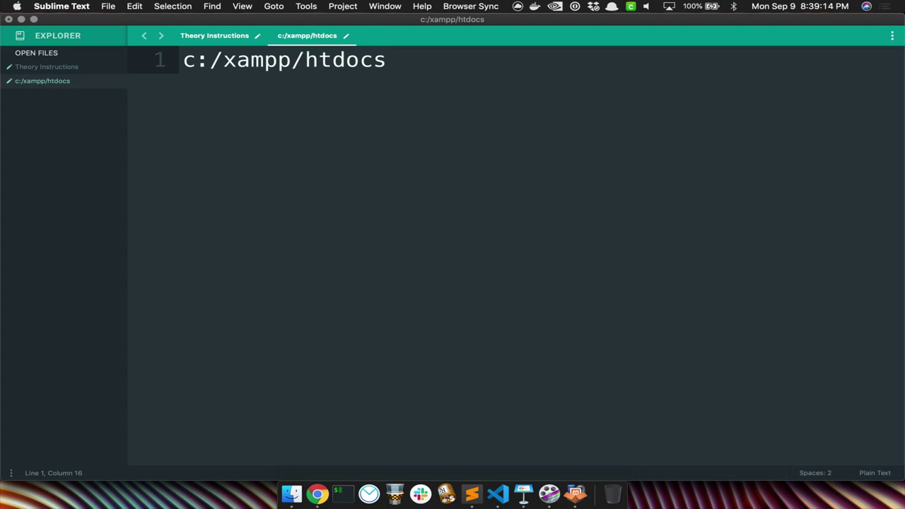
key(Return)
key(Return)
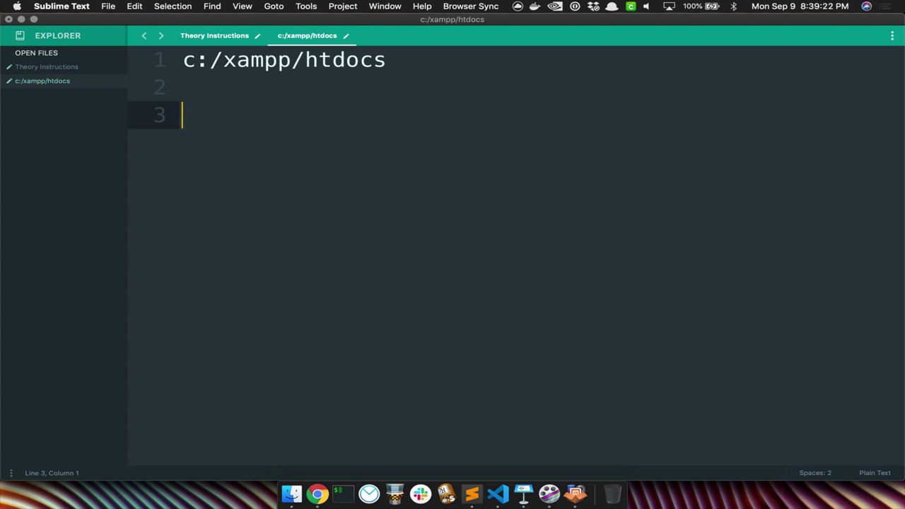
Bring up the XAMPP manager and explore its mounted /opt/lampp volume in Finder.
click(576, 472)
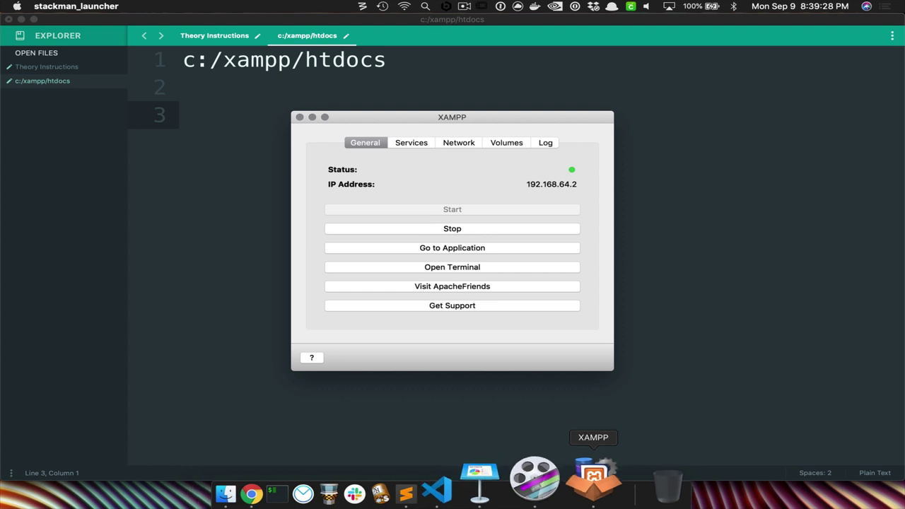
click(506, 142)
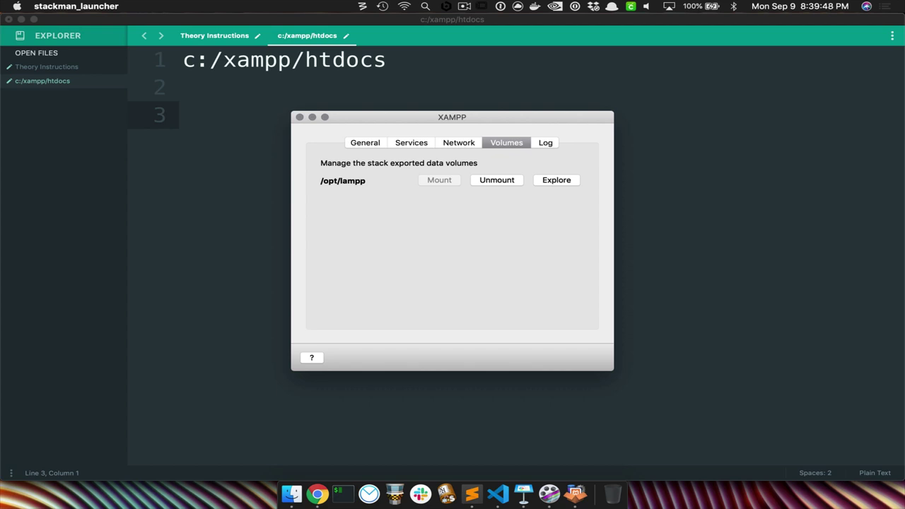
click(557, 179)
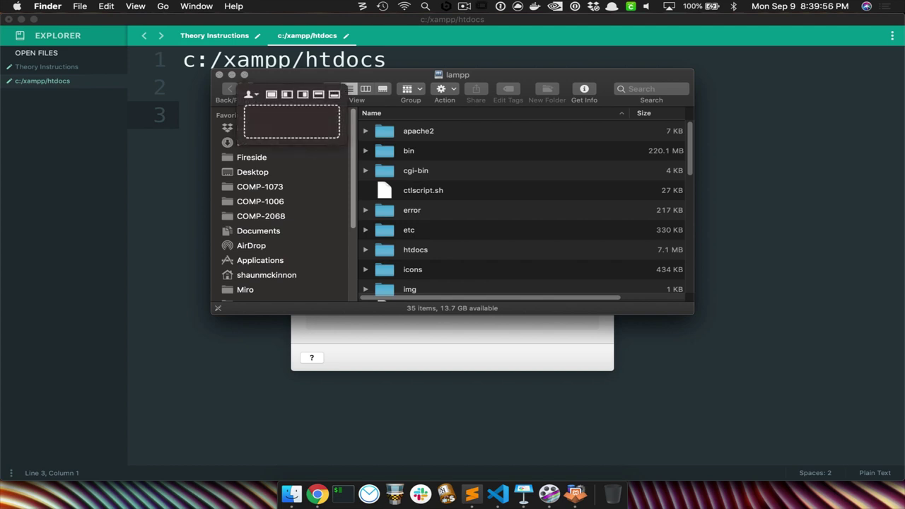
Enlarge the lampp Finder window to full size and open its htdocs folder.
click(244, 75)
scroll(521, 265, down, 4)
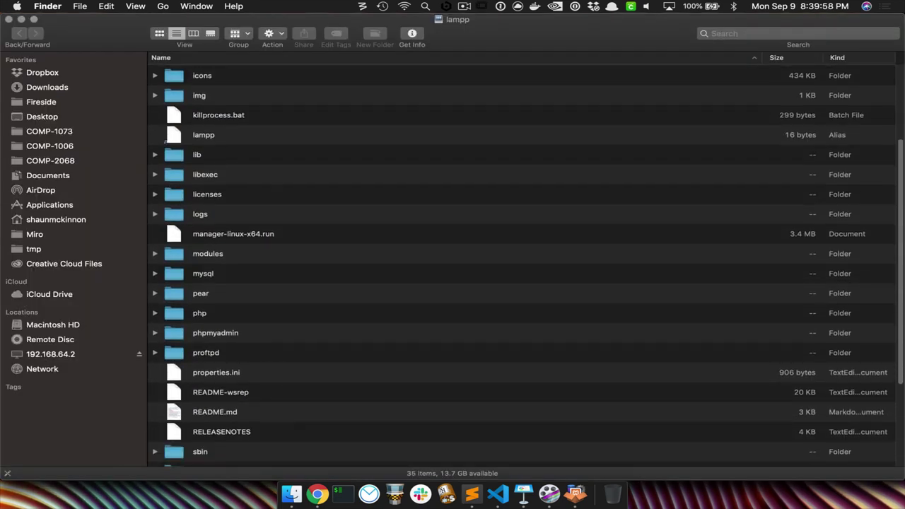
scroll(522, 265, up, 3)
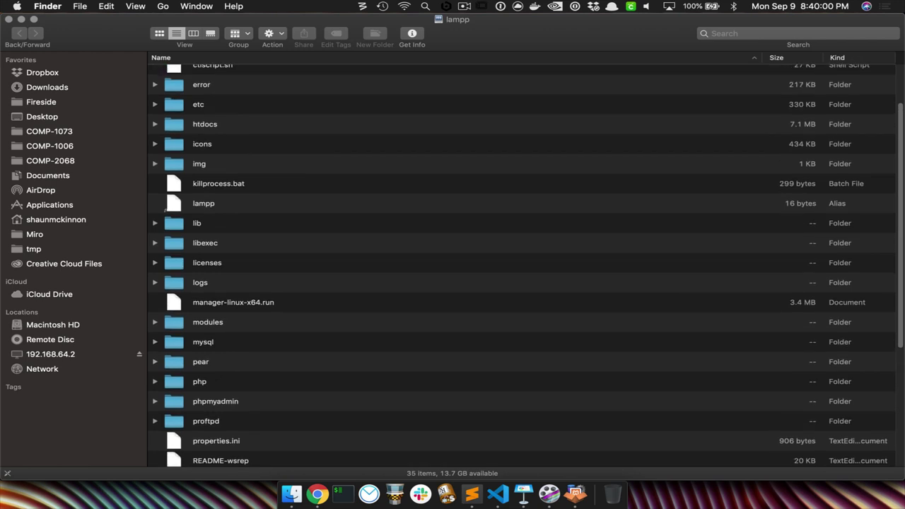
click(205, 124)
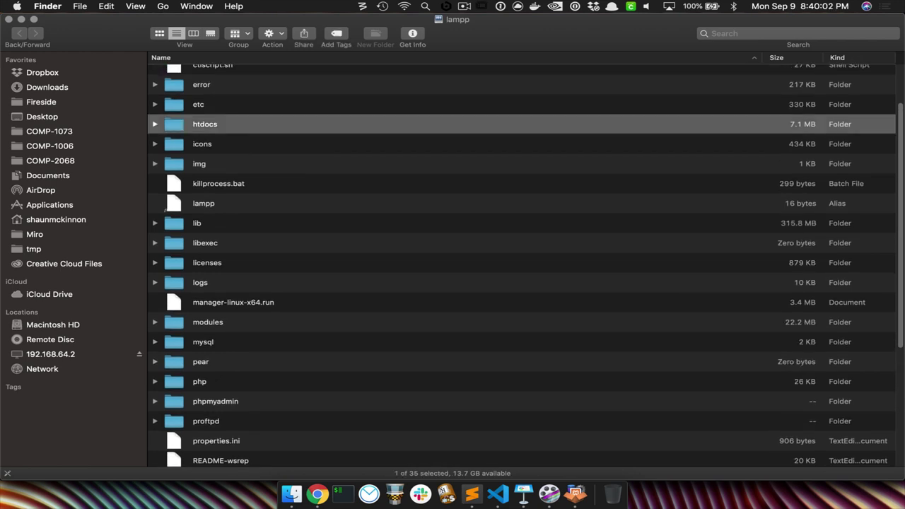
key(super+Down)
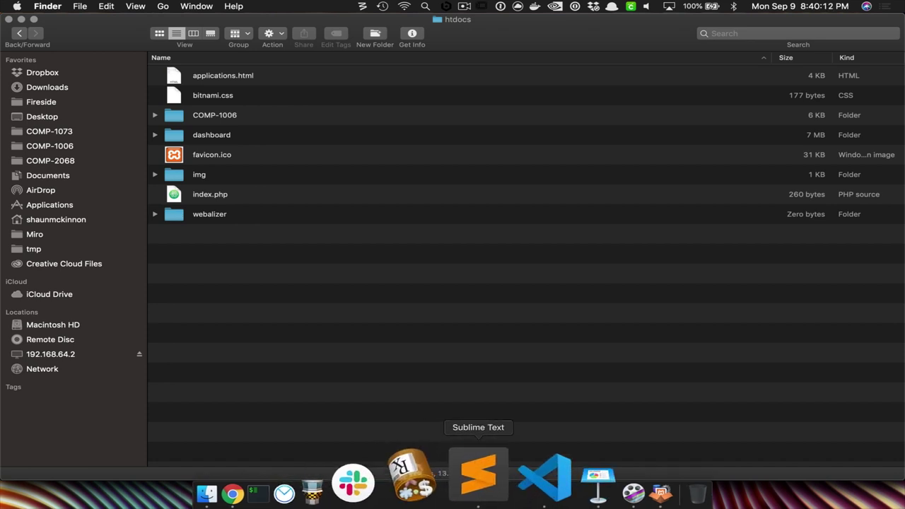
Switch to Chrome, search Google in a new tab for "where do i put my files for wamp" and view the top Stack Overflow result's answers.
click(472, 494)
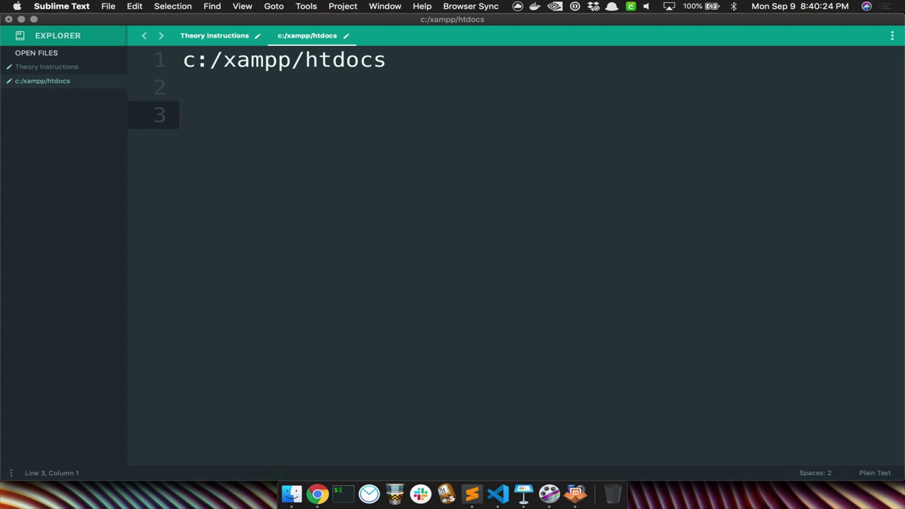
click(303, 477)
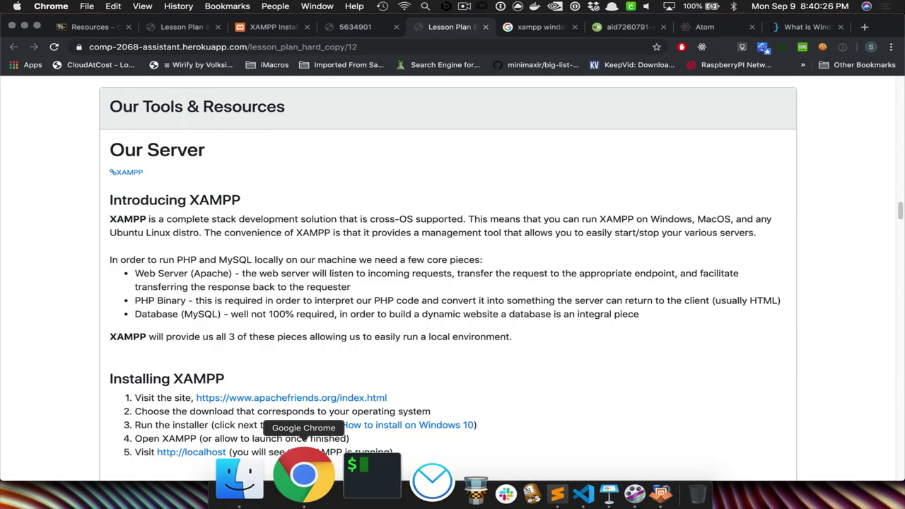
key(super+t)
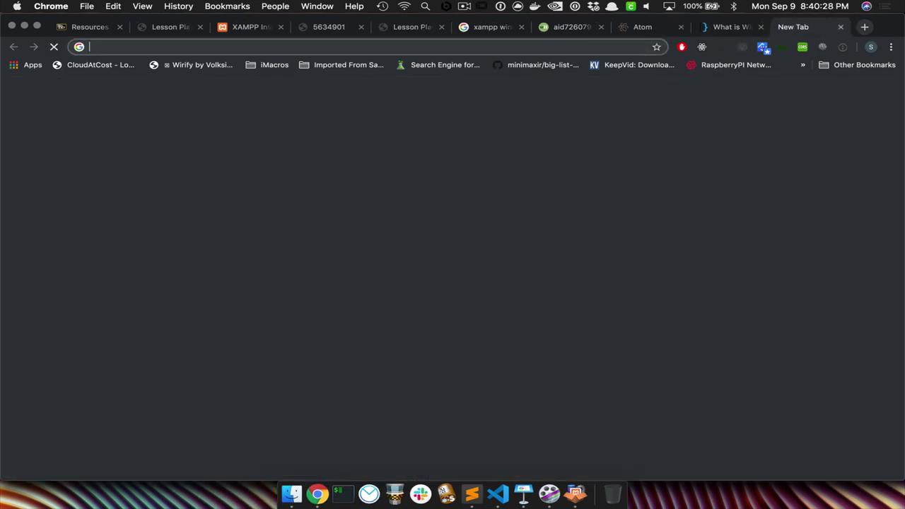
text(where do)
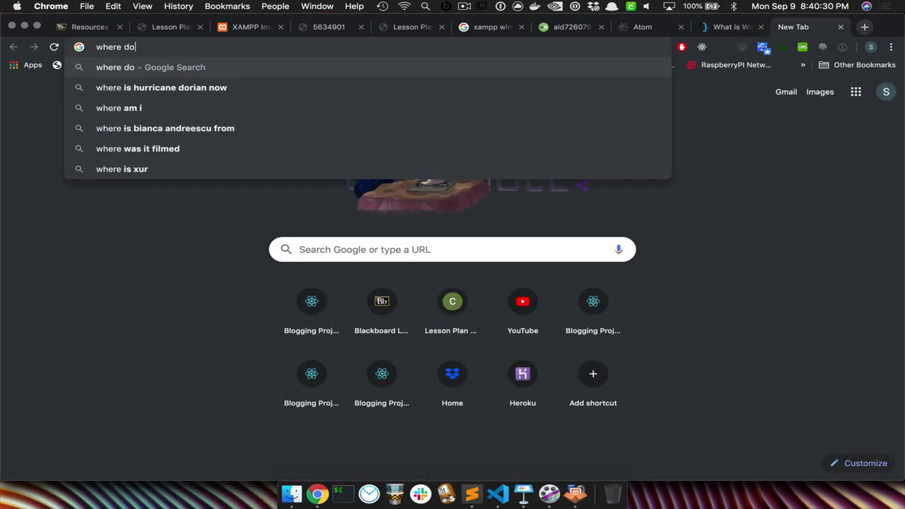
text( i put m)
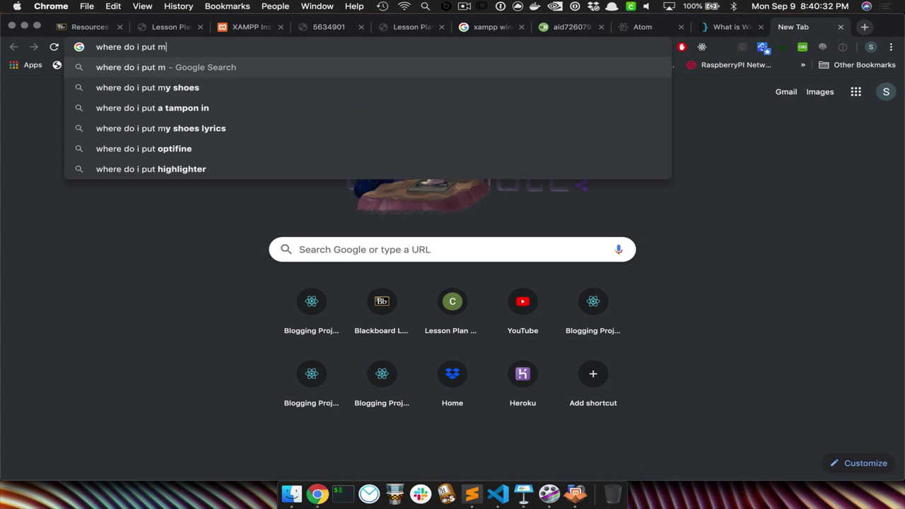
text(y files for wamp)
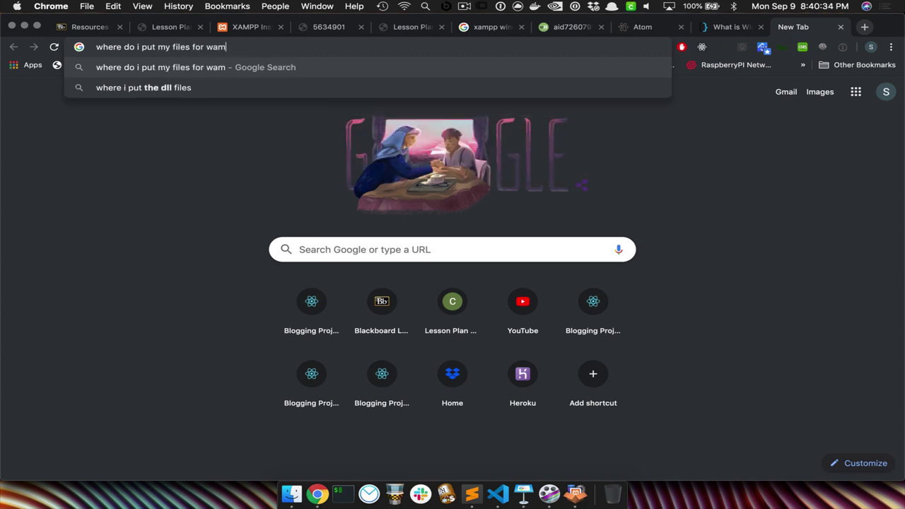
key(Return)
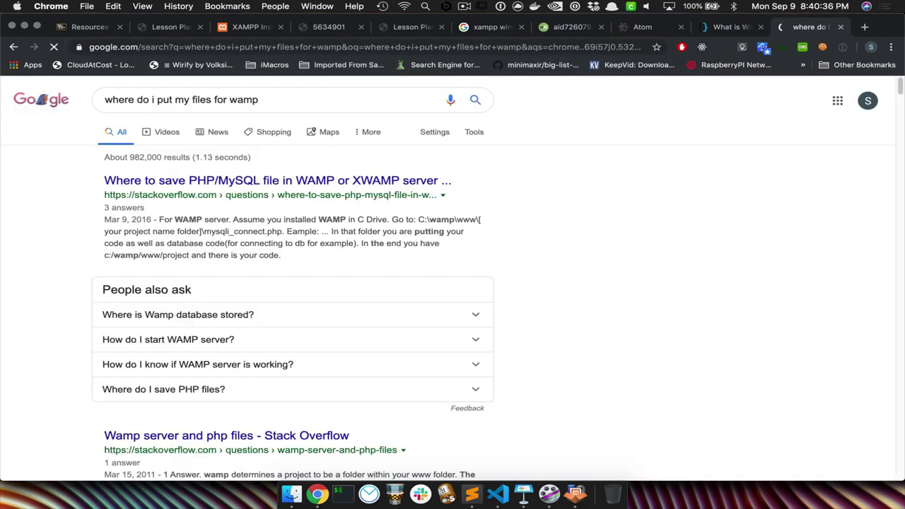
click(276, 180)
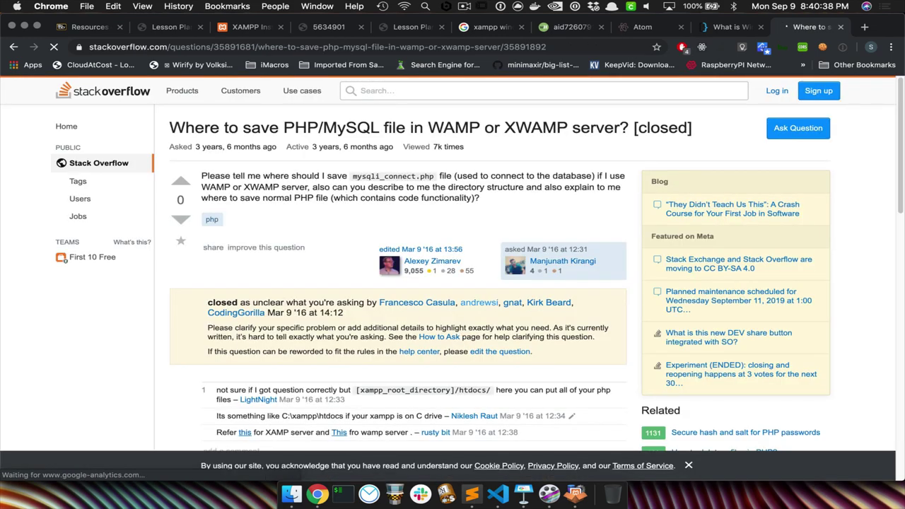
scroll(396, 283, down, 10)
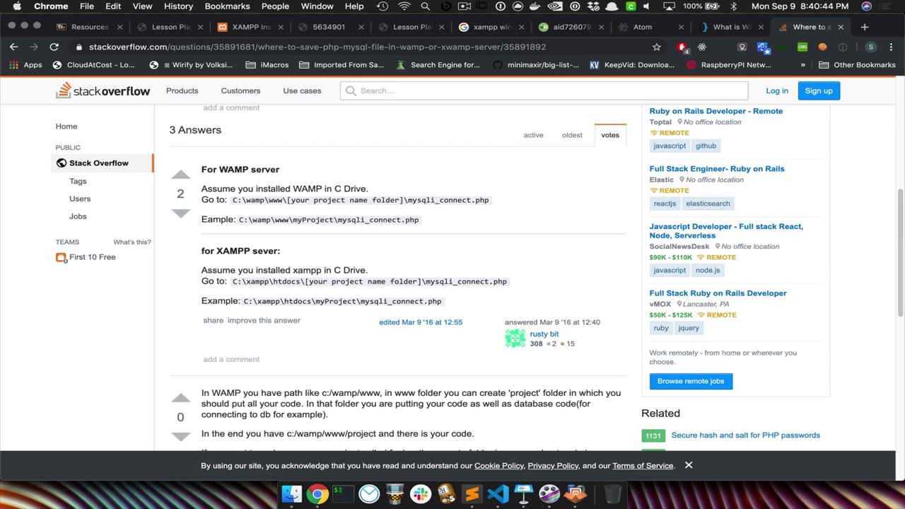
Copy the path C:\wamp\www\ from the WAMP example in the answer and paste it on line 3 of the Sublime Text file.
drag(292, 220, 239, 220)
key(super+c)
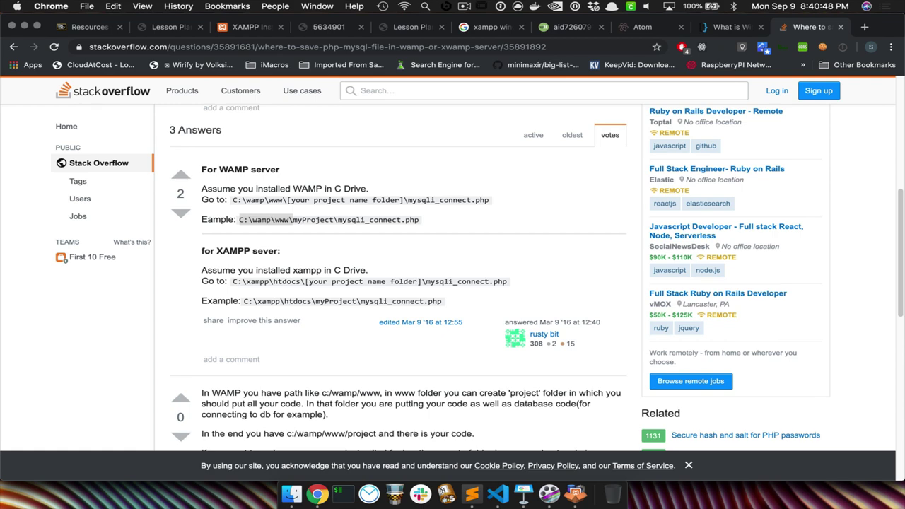
click(471, 484)
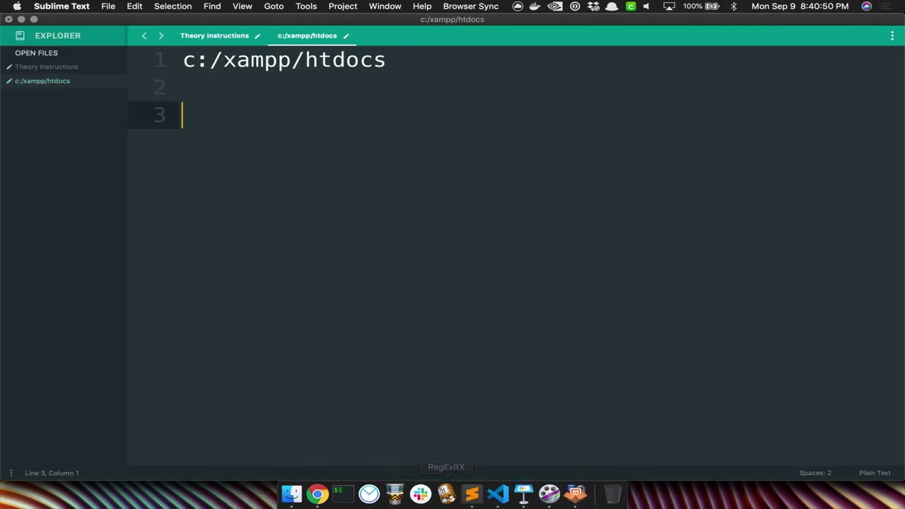
key(super+v)
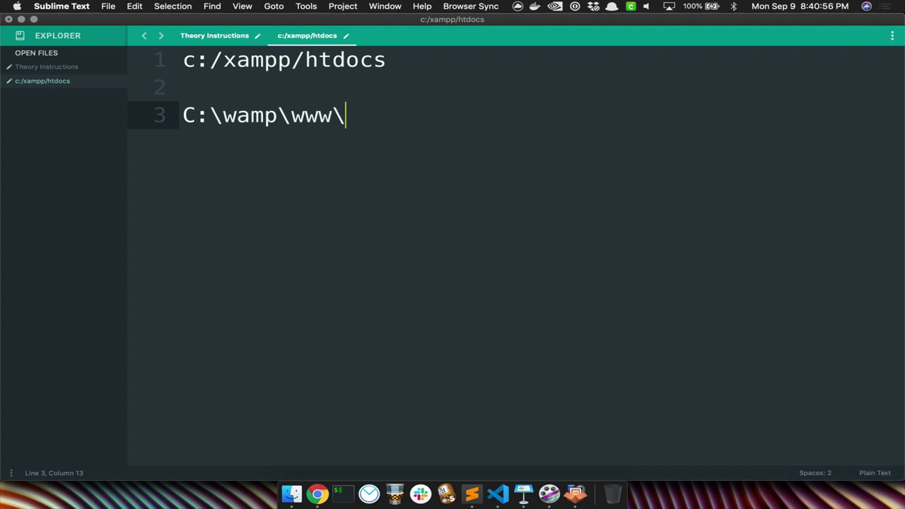
Add the path /opt/lampp/htdocs on line 5, leaving a blank line below the WAMP path.
key(Return)
key(Return)
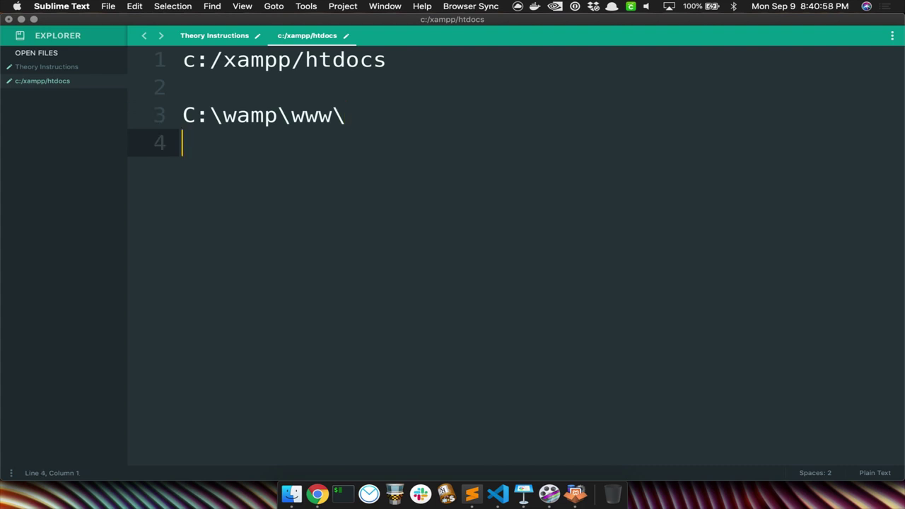
text(/)
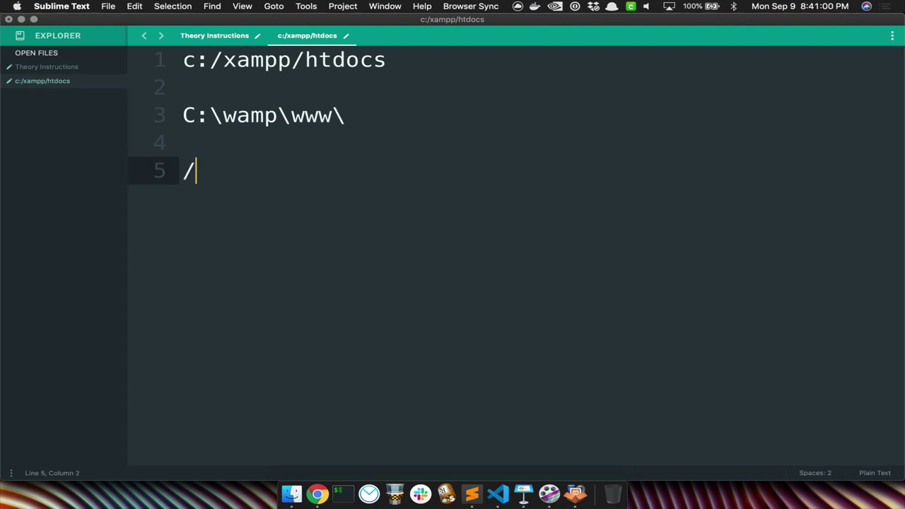
text(opt/oa)
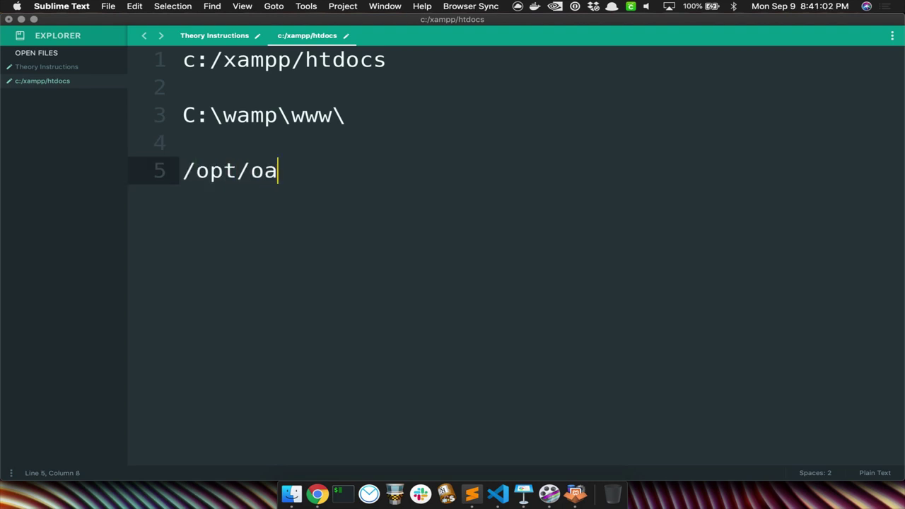
key(BackSpace)
key(BackSpace)
text(lampp/)
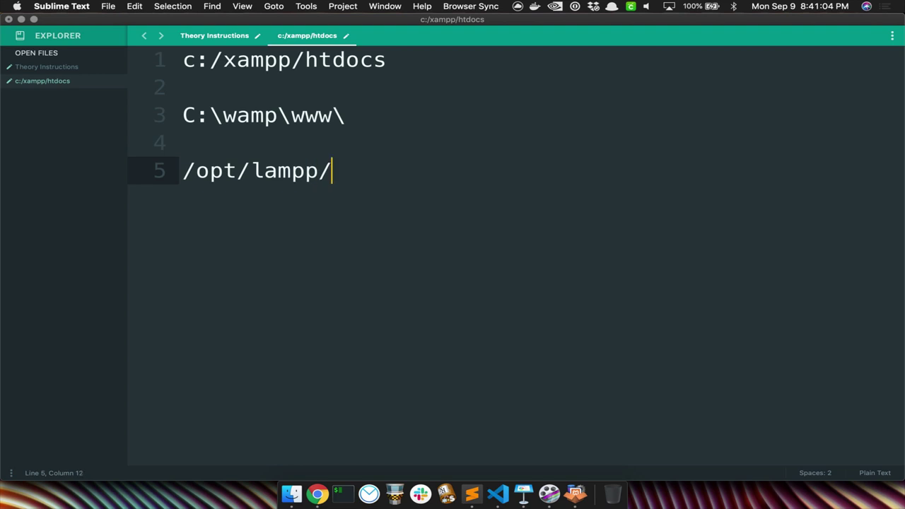
text(htdocs)
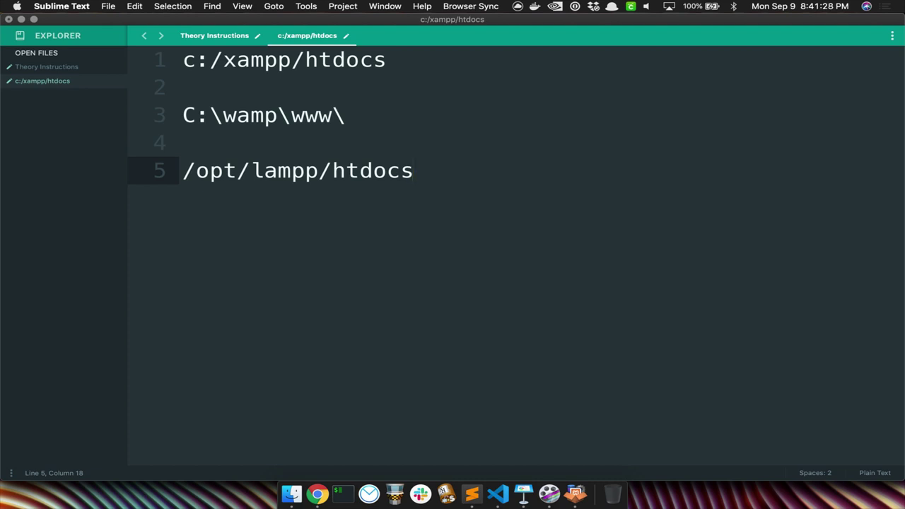
Write the course folder name /COMP-1006 on line 7, leaving a blank line below the /opt/lampp/htdocs path.
key(Return)
key(Return)
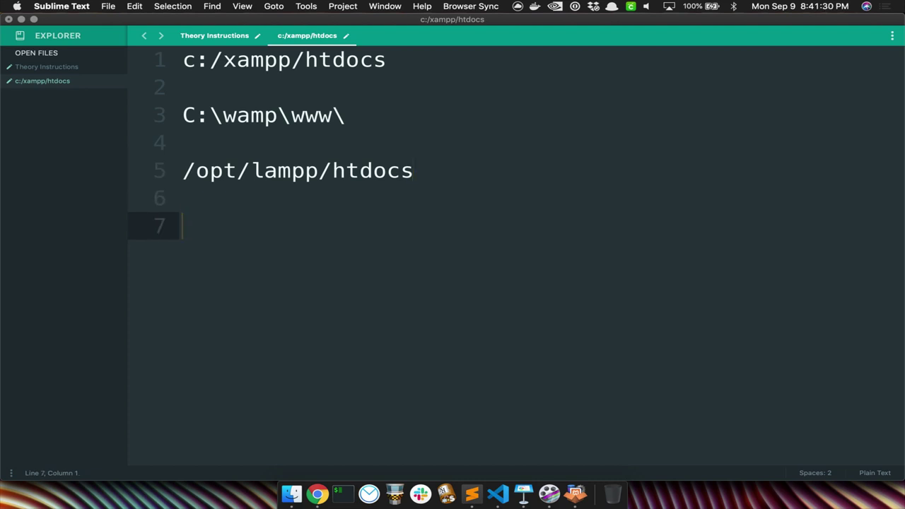
text(/CMOP)
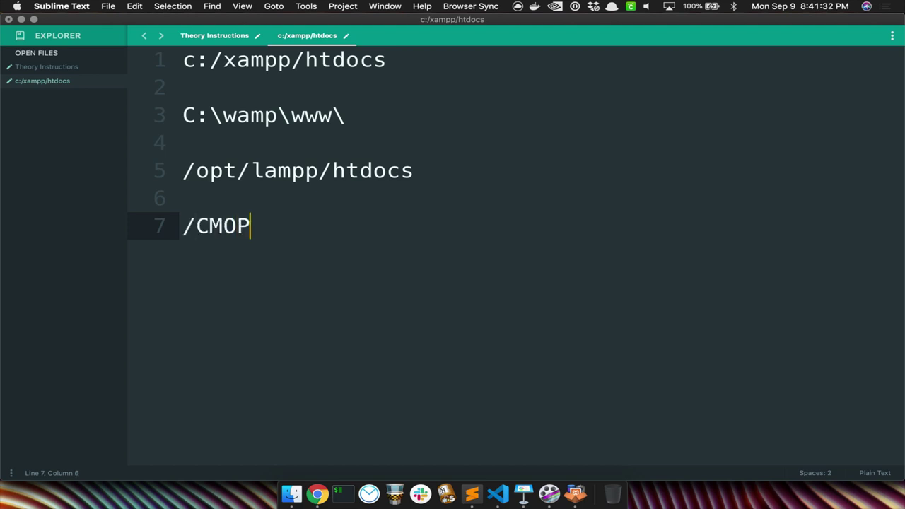
key(BackSpace)
key(BackSpace)
key(BackSpace)
text(OMP-)
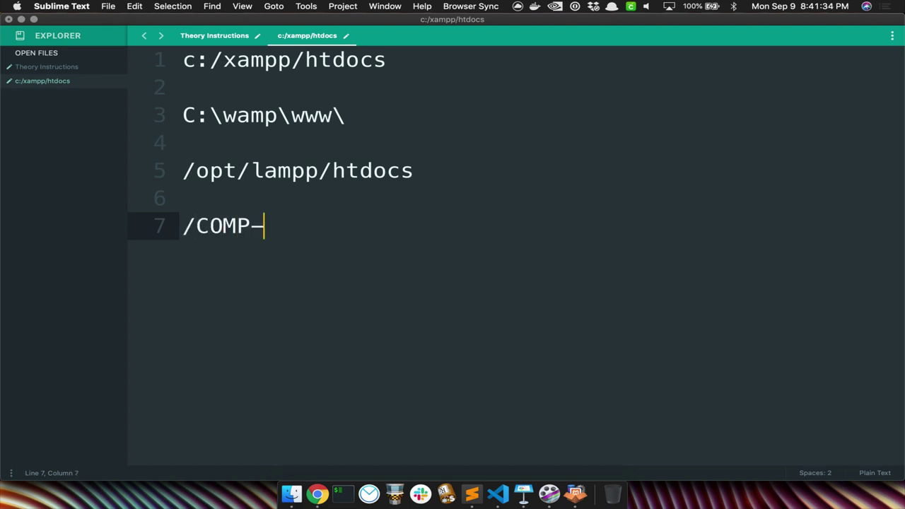
text(1006)
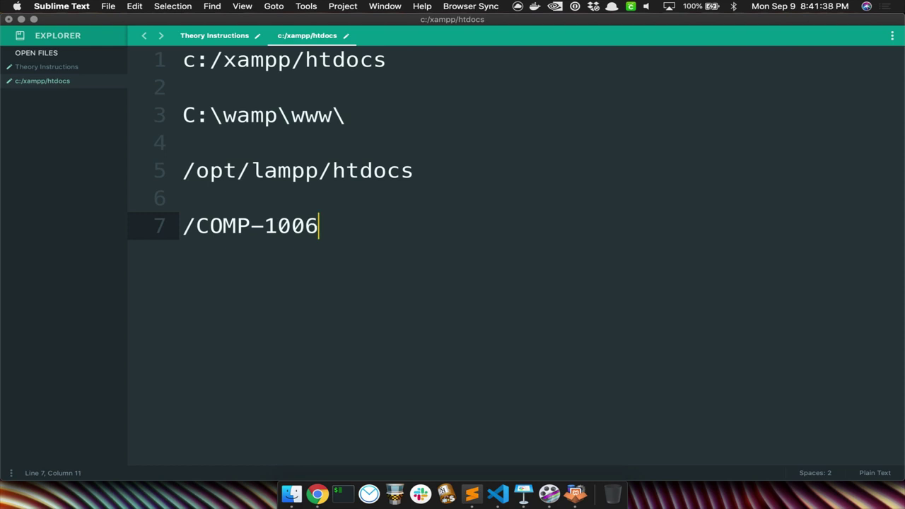
Insert a line reading /htdocs directly above /COMP-1006 and indent /COMP-1006 one level beneath it.
click(182, 198)
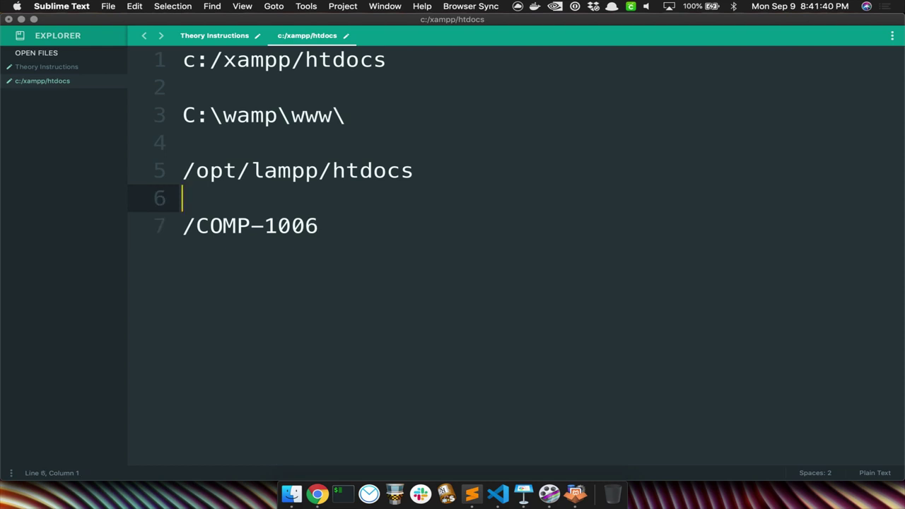
key(Return)
text(/)
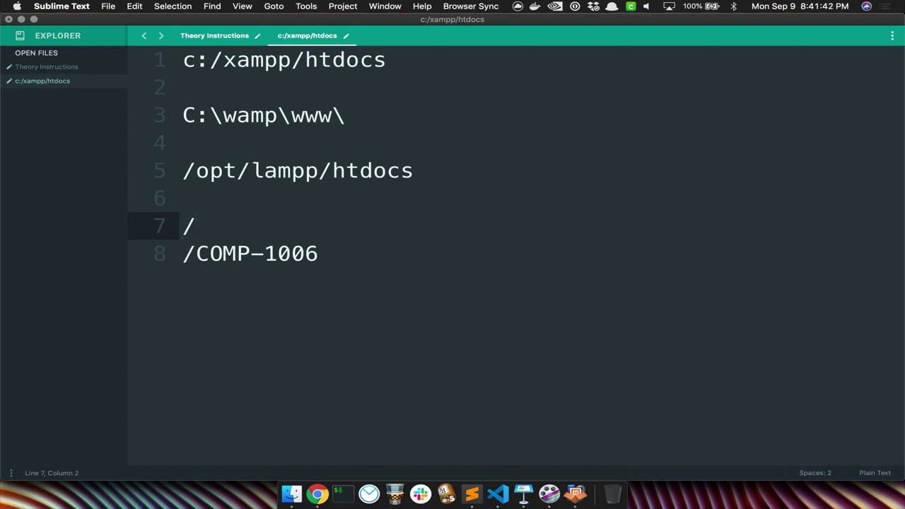
text(htdocs)
key(Down)
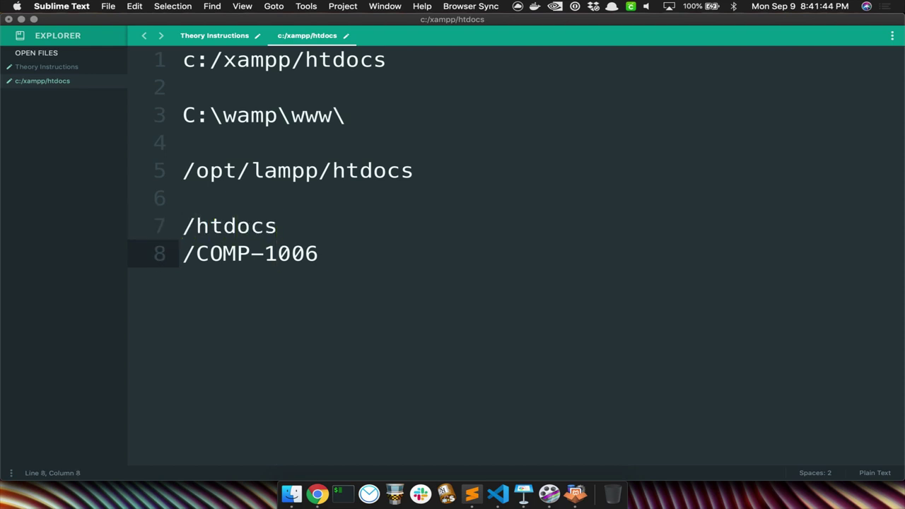
key(super+Left)
key(Tab)
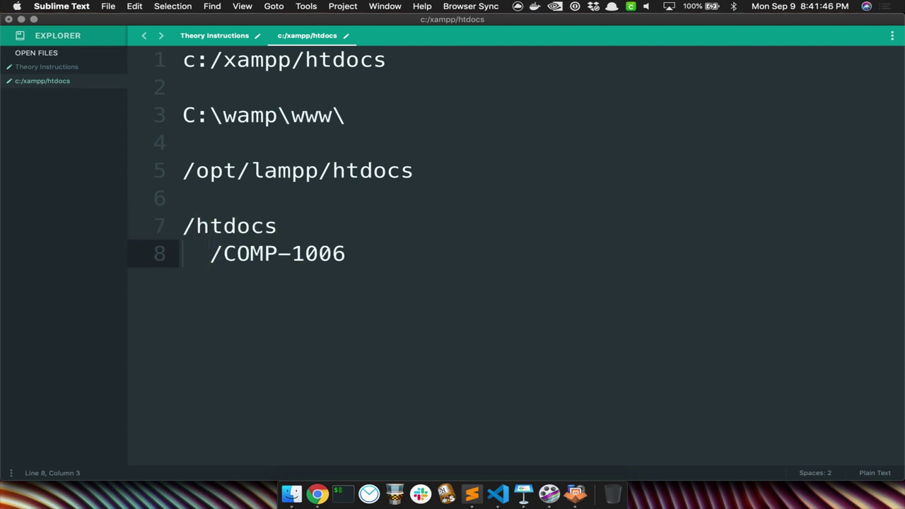
key(Up)
key(super+Right)
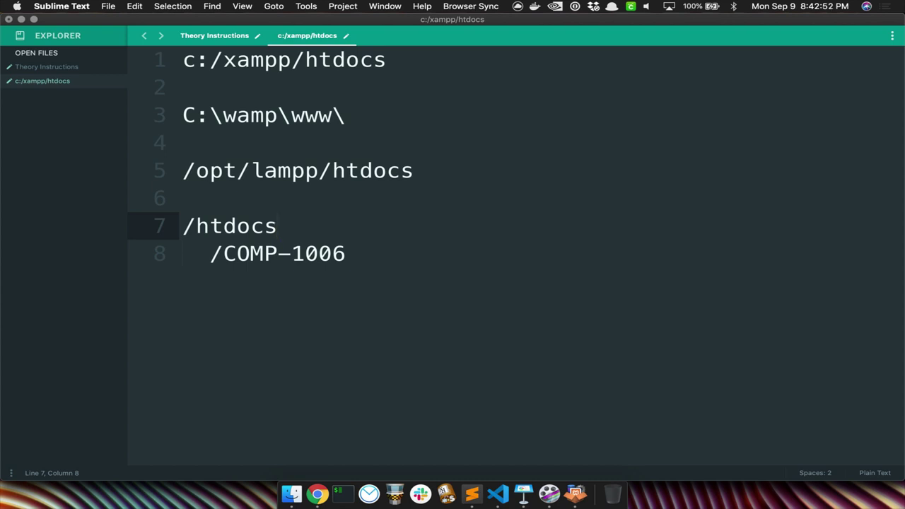
Switch to the Blackboard course page in Chrome and open the Lesson 01 folder in Weekly Learning.
click(320, 475)
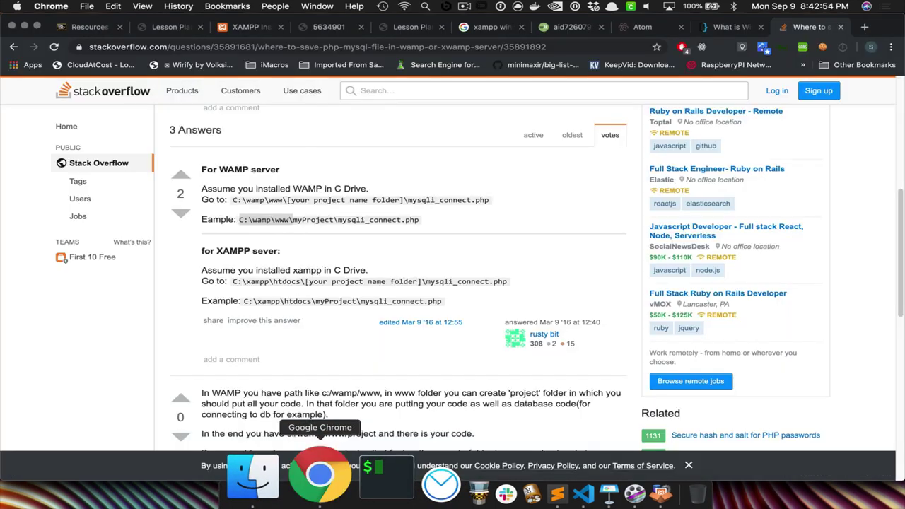
key(super+1)
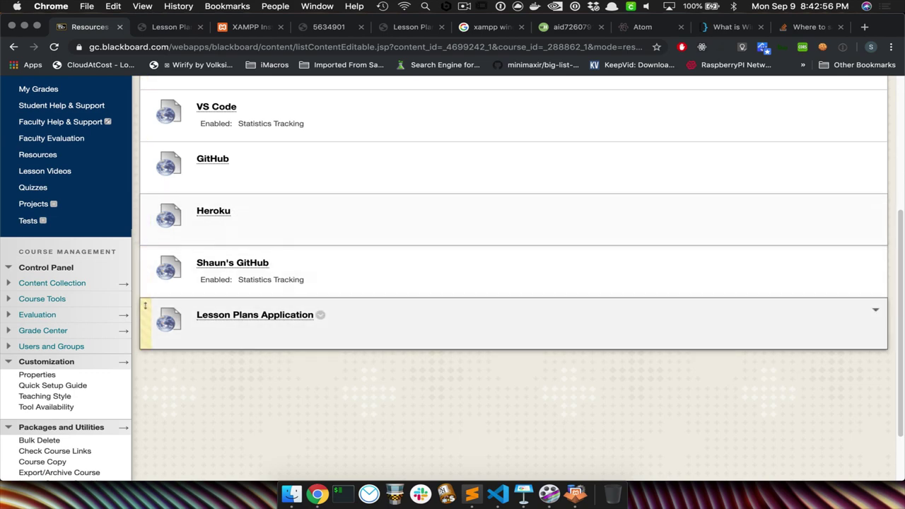
scroll(6, 138, up, 5)
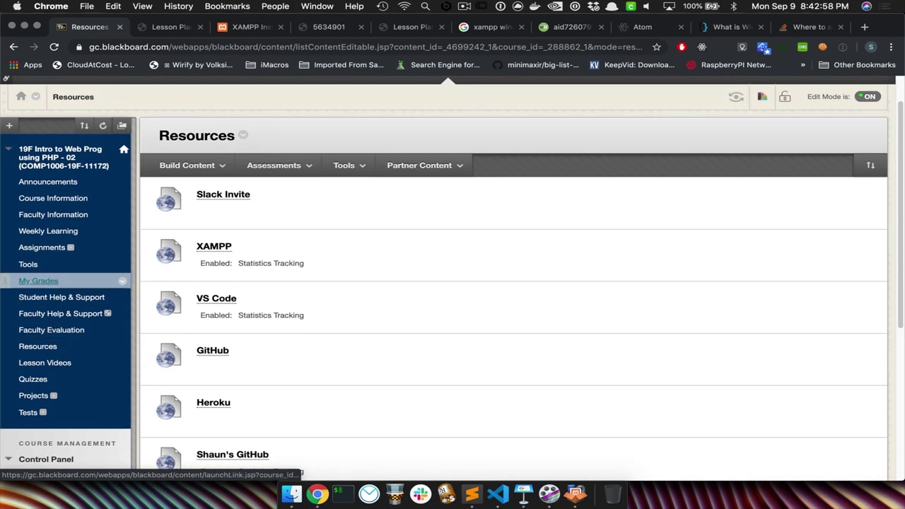
click(49, 231)
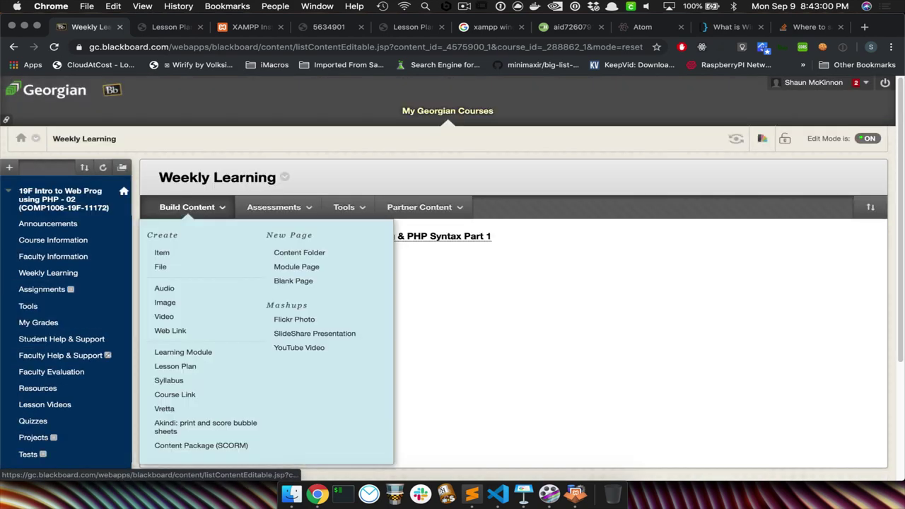
click(297, 236)
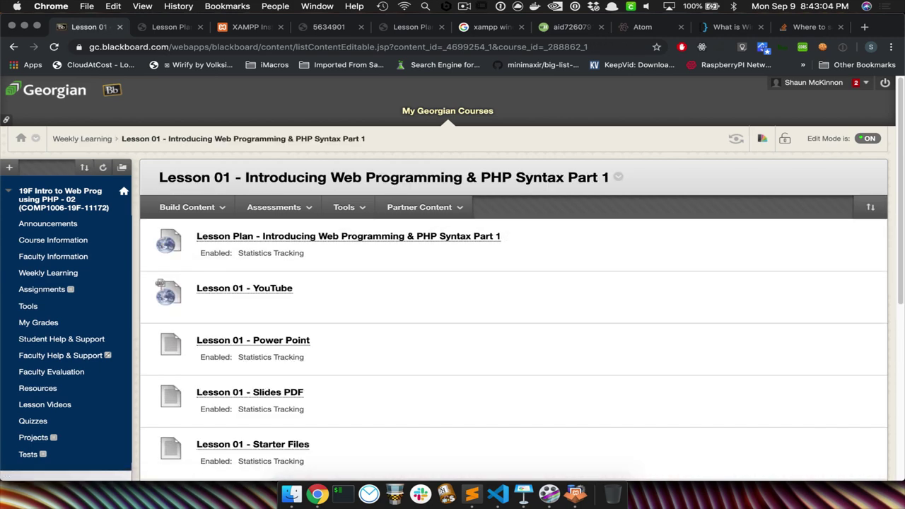
scroll(495, 318, down, 4)
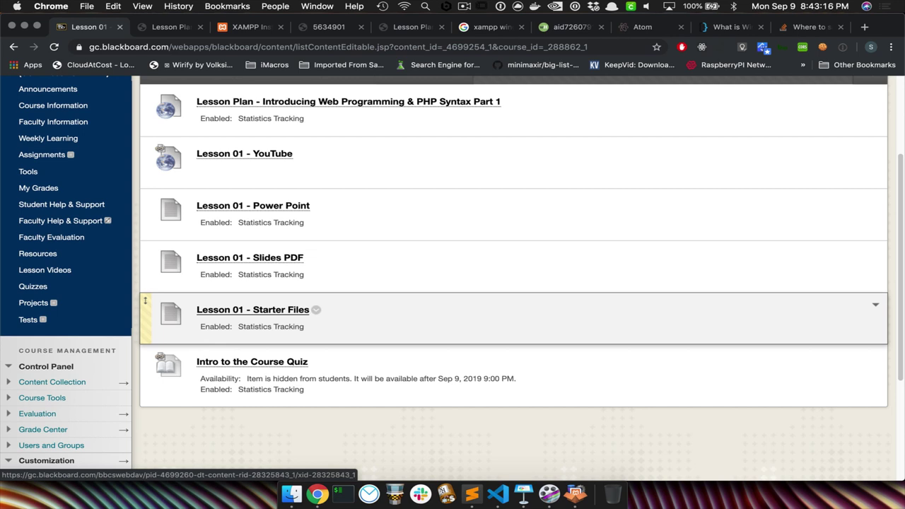
Start downloading the Lesson 01 starter files and set the save location to lampp/htdocs/COMP-1006 on server 192.168.64.2.
click(252, 310)
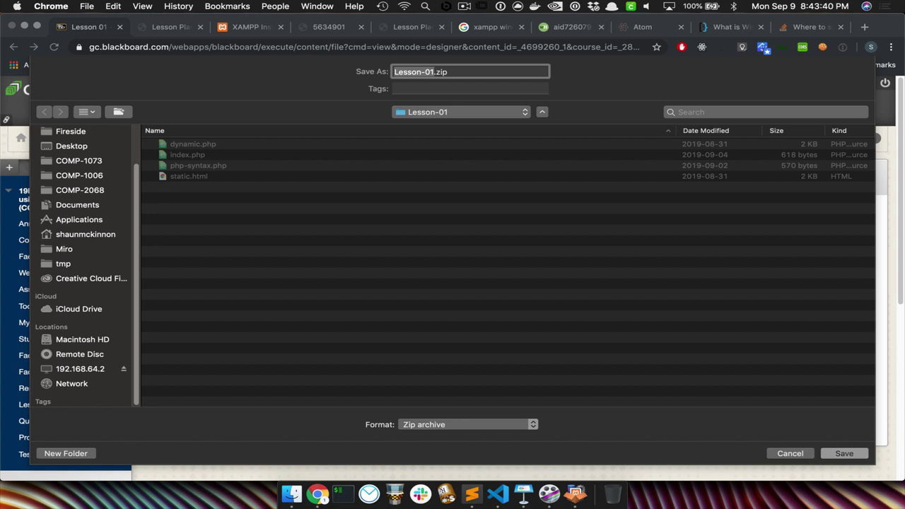
click(80, 369)
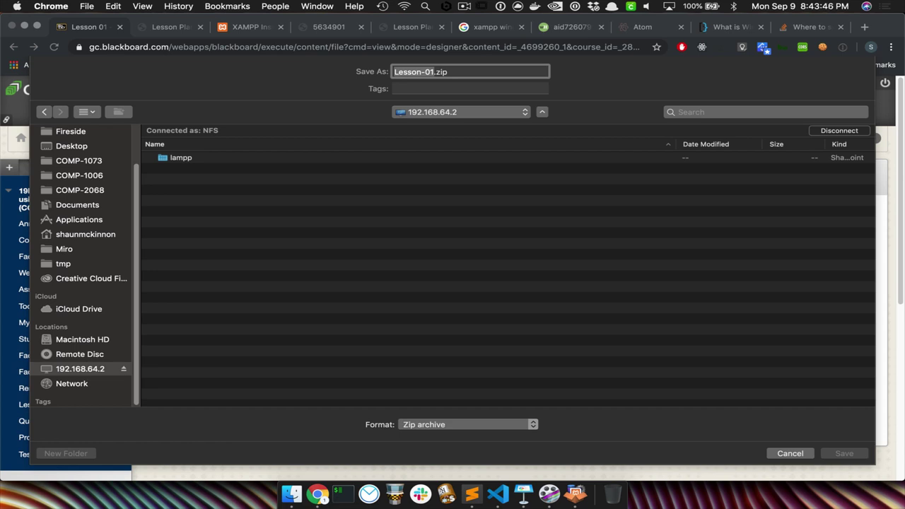
double_click(180, 157)
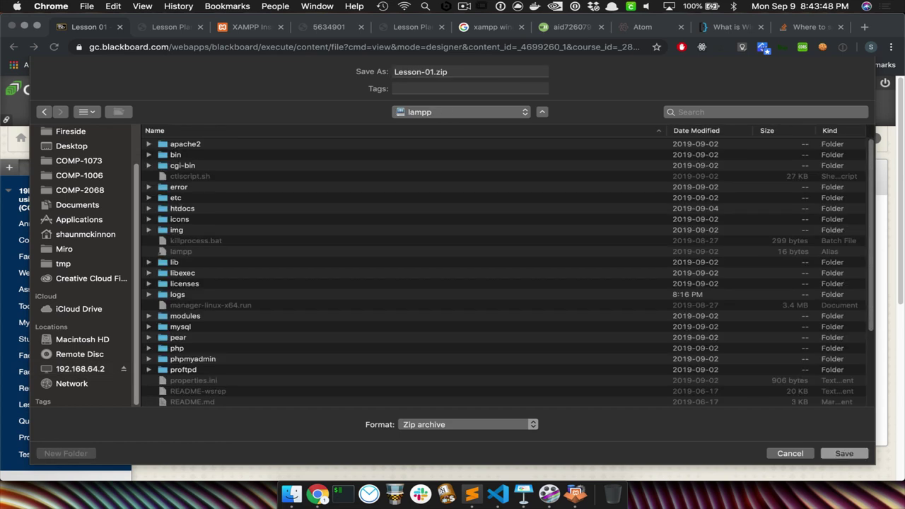
scroll(503, 272, down, 5)
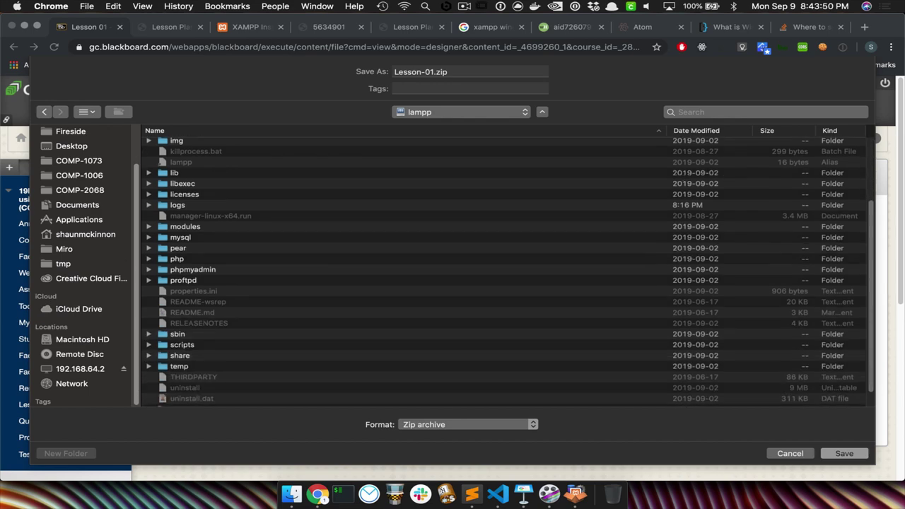
scroll(503, 272, up, 5)
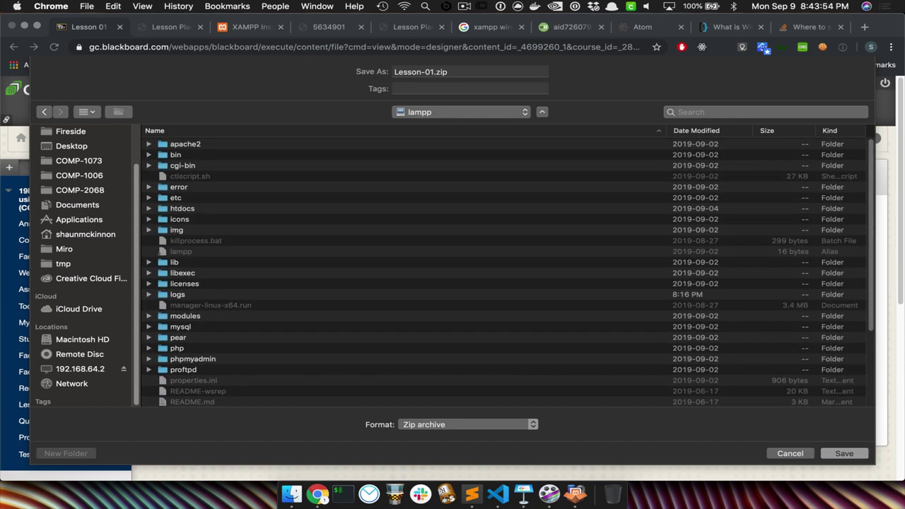
double_click(182, 208)
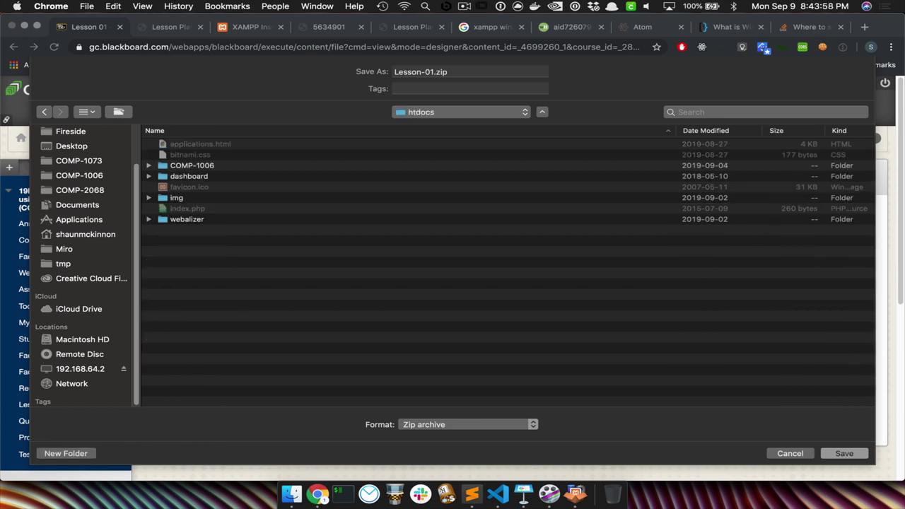
double_click(192, 165)
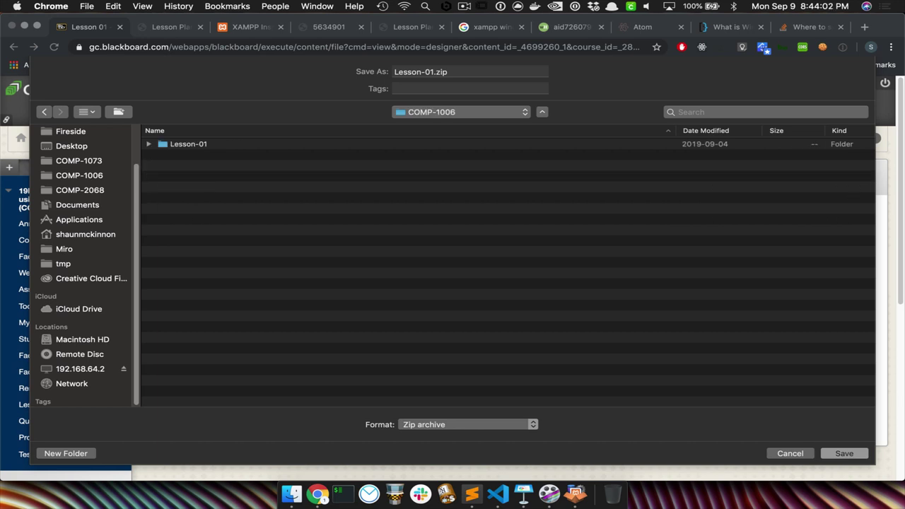
Rename the existing Lesson-01 folder to Lesson-01-Wed and save Lesson-01.zip in COMP-1006.
right_click(186, 143)
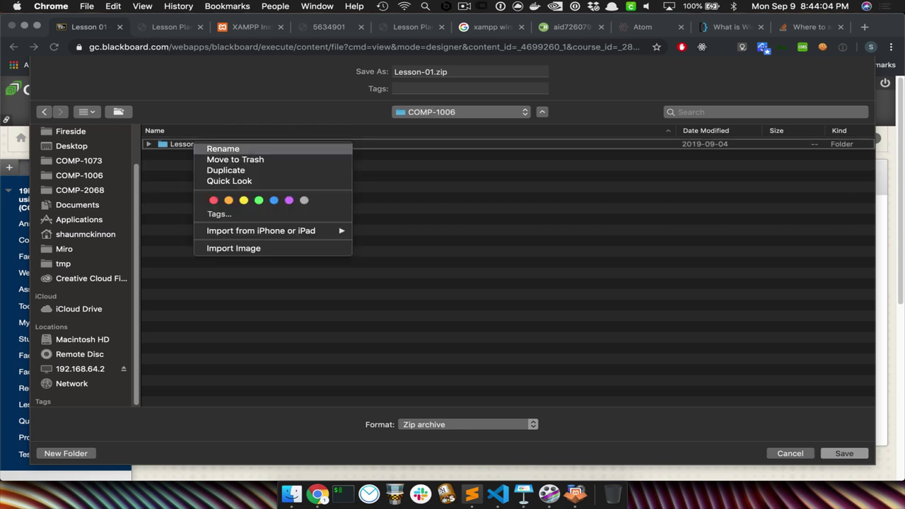
click(215, 149)
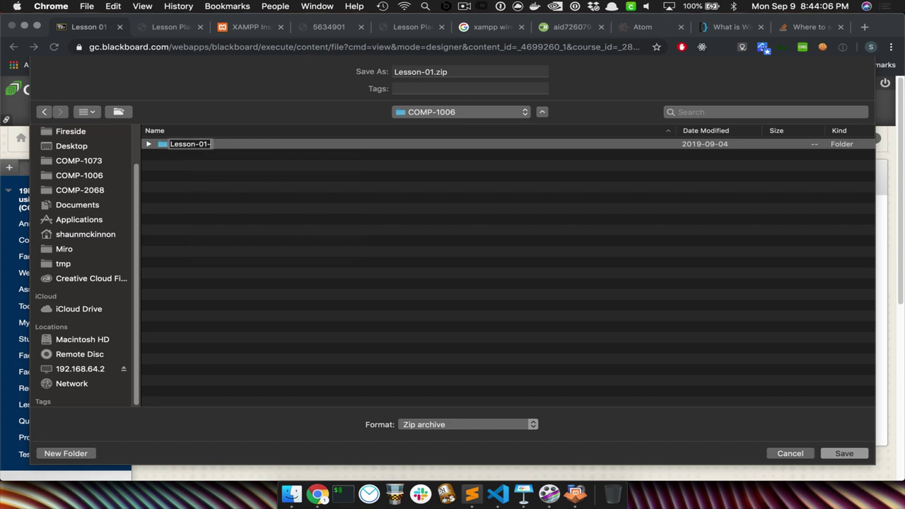
key(Right)
text(-Wed)
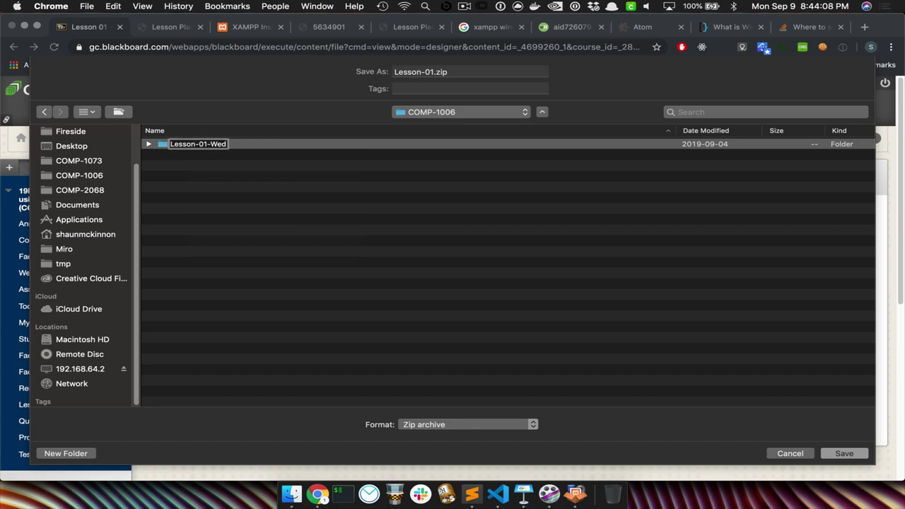
key(Return)
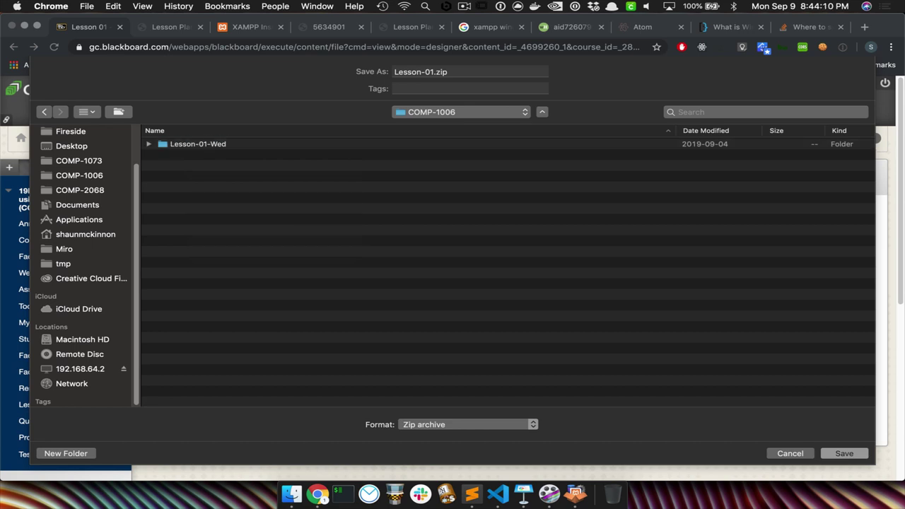
key(Return)
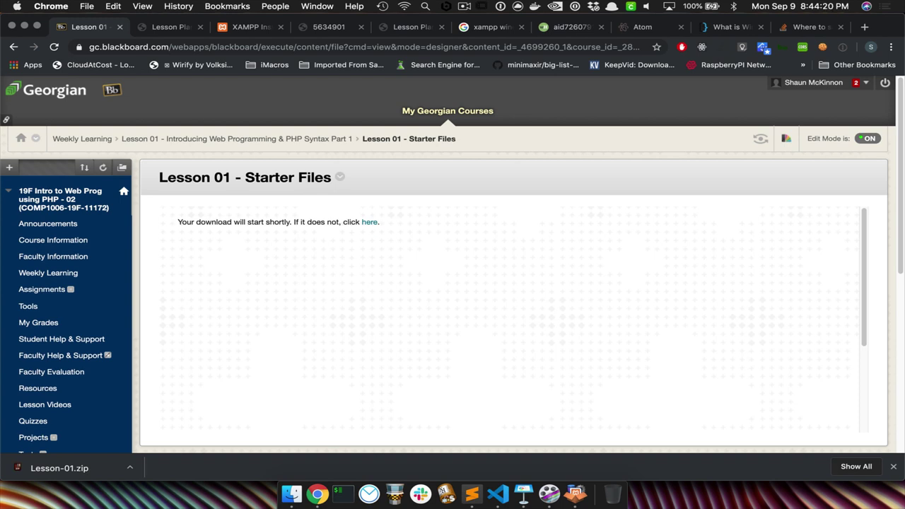
Switch to Finder, open the COMP-1006 folder inside htdocs, and extract Lesson-01.zip there.
click(293, 492)
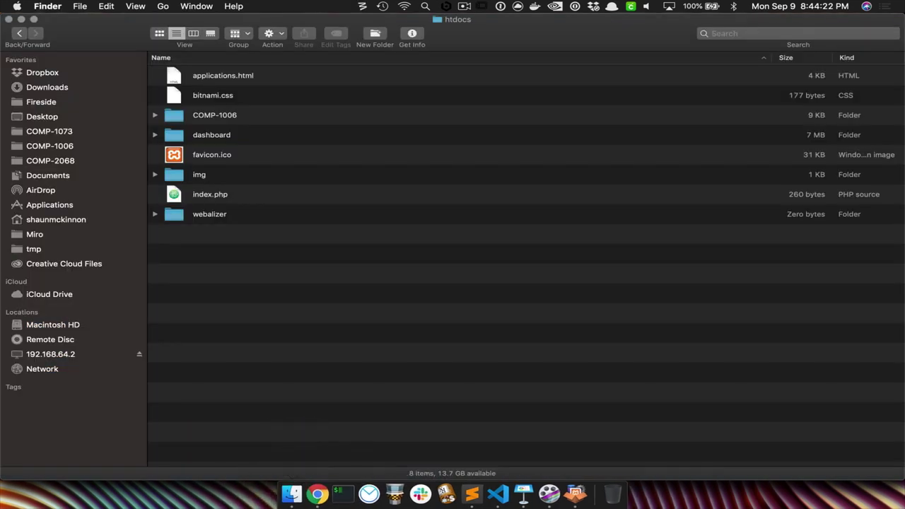
key(c)
key(super+Down)
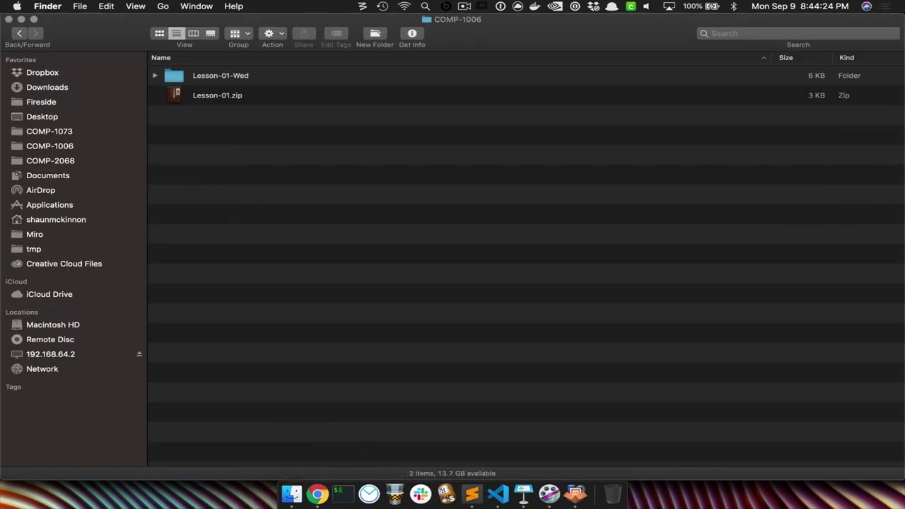
key(Up)
key(super+Down)
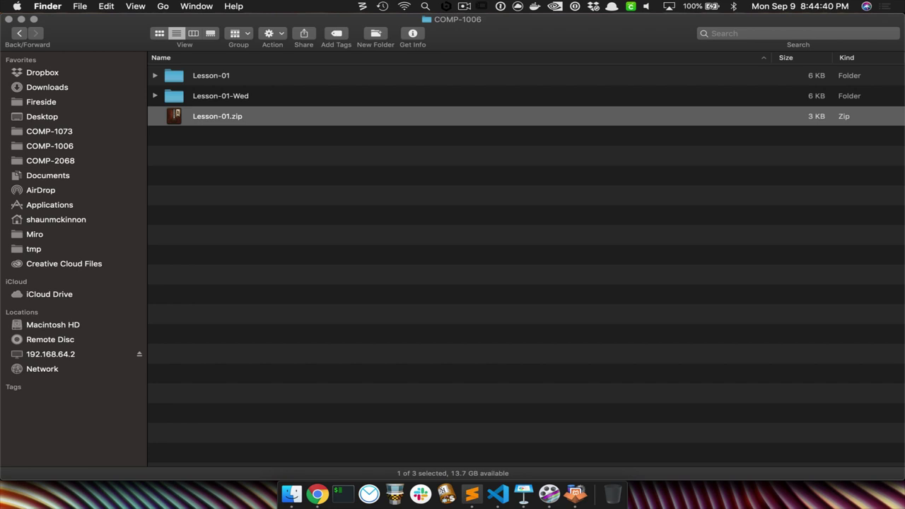
Rename the extracted Lesson-01 folder to Lesson-01-Tue.
right_click(221, 75)
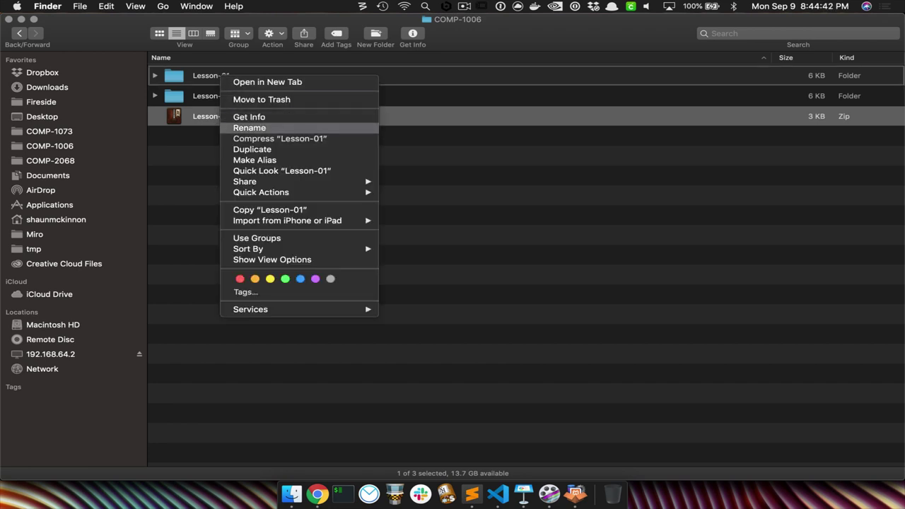
key(Return)
key(Right)
text(-)
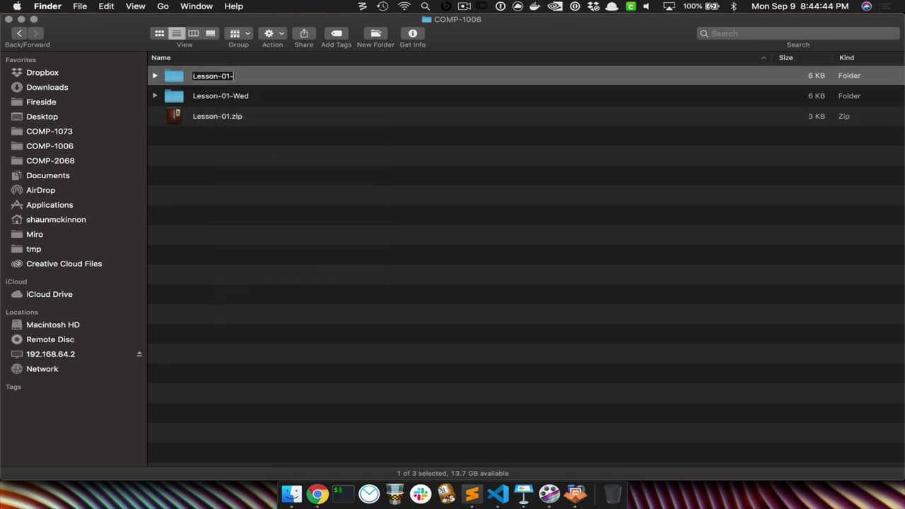
text(Tue)
key(Return)
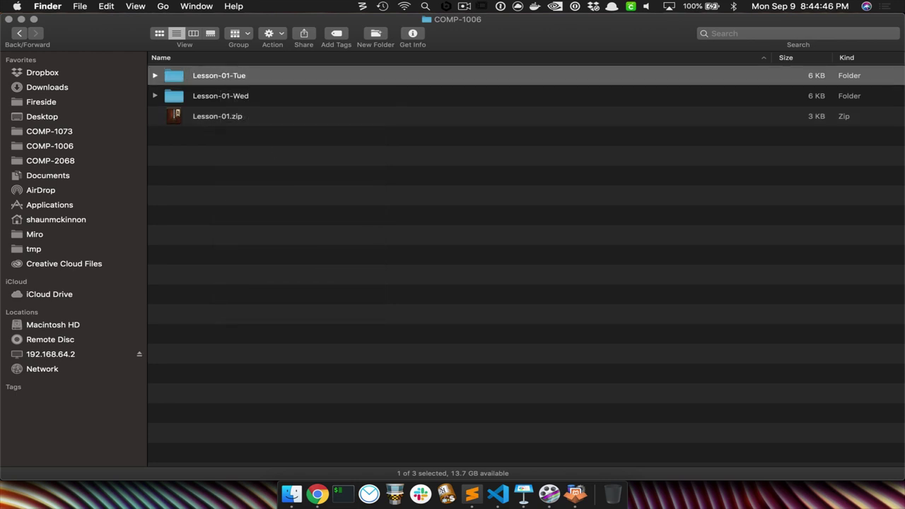
Expand the Lesson-01-Tue folder to examine its starter files, and collapse it again.
key(super+alt+a)
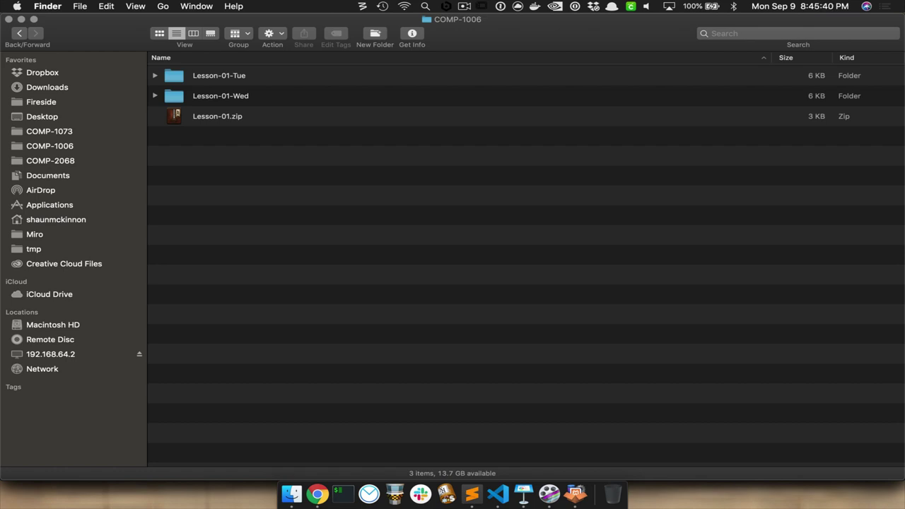
click(155, 74)
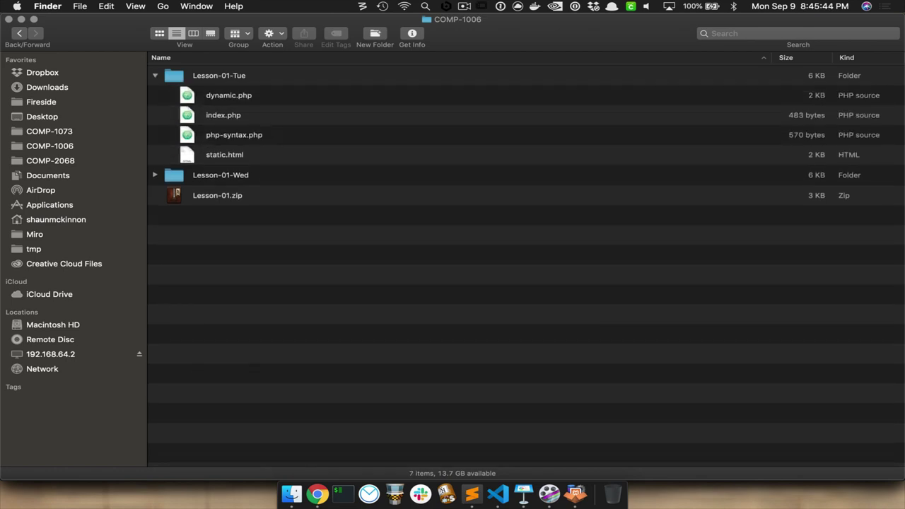
click(155, 75)
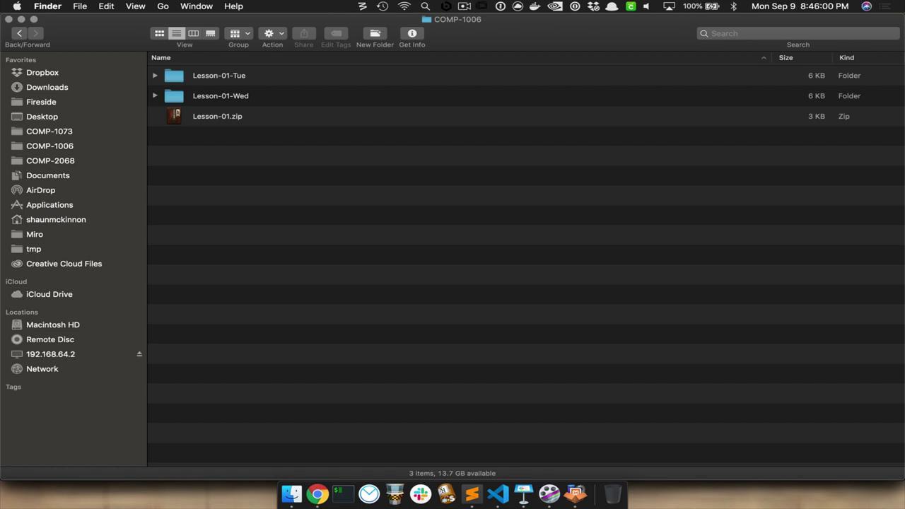
Open the Lesson-01-Tue folder from Finder in Visual Studio Code with an enlarged window, and close the editor windows.
drag(220, 74, 498, 493)
drag(212, 75, 499, 490)
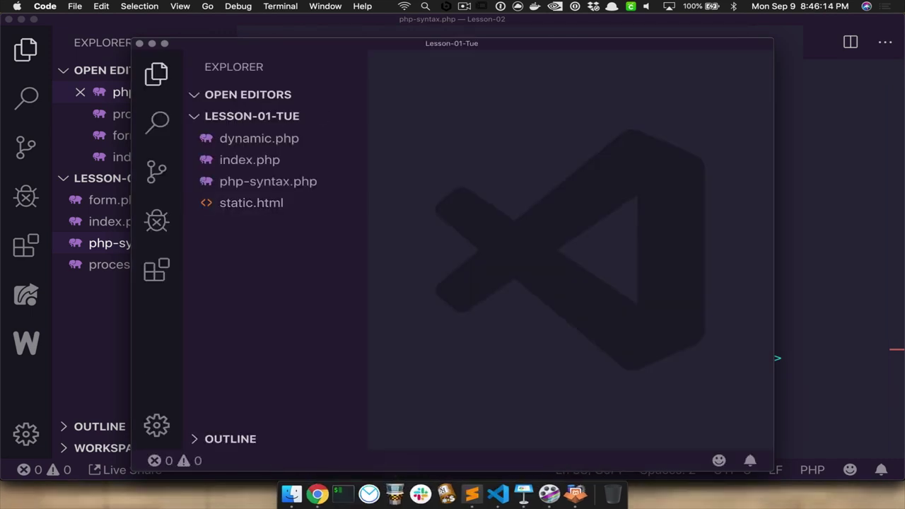
click(165, 43)
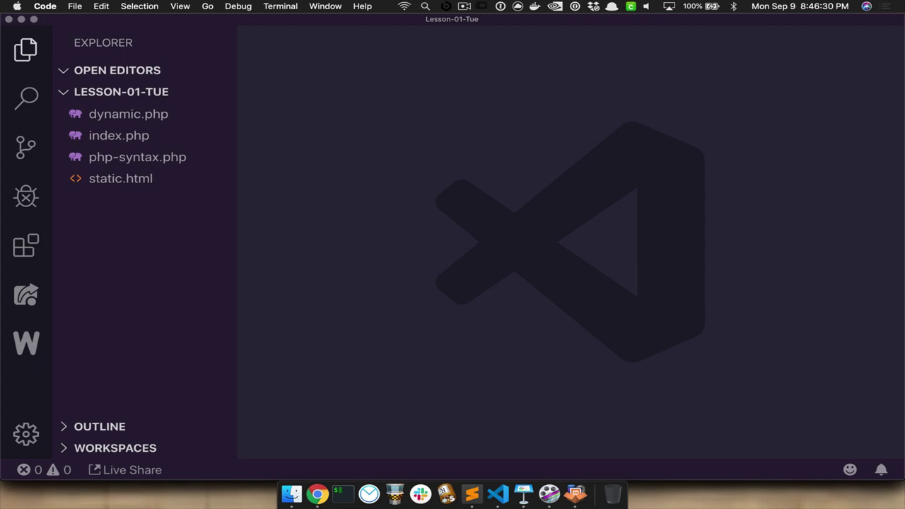
click(8, 19)
click(9, 19)
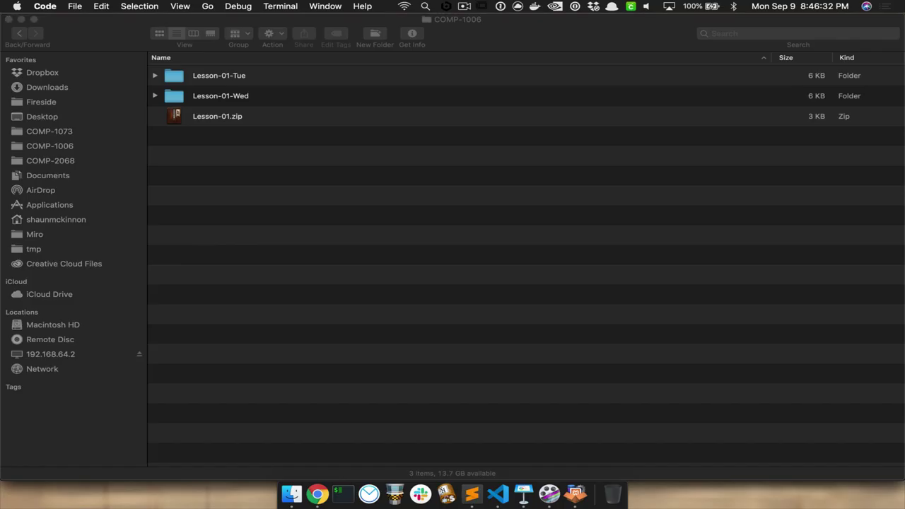
Open the folder lampp/htdocs/COMP-1006/Lesson-01-Tue from server 192.168.64.2 in Visual Studio Code.
click(75, 5)
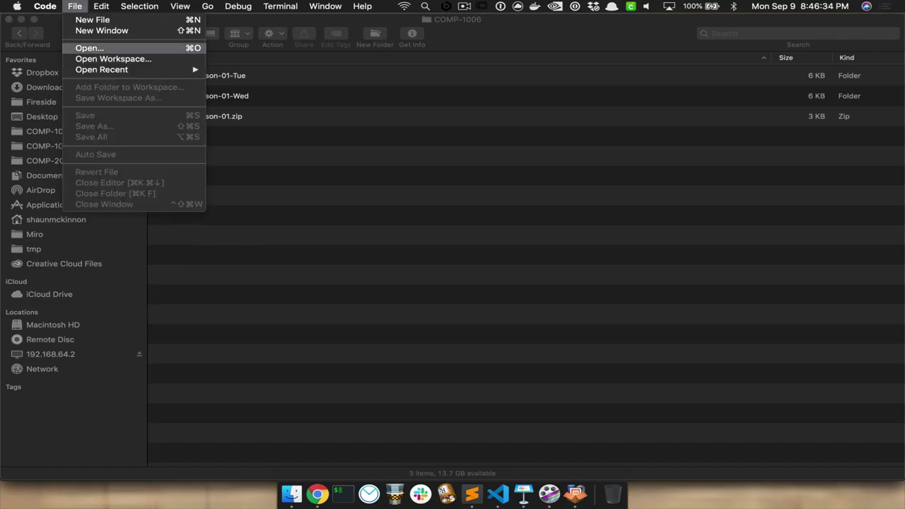
click(88, 49)
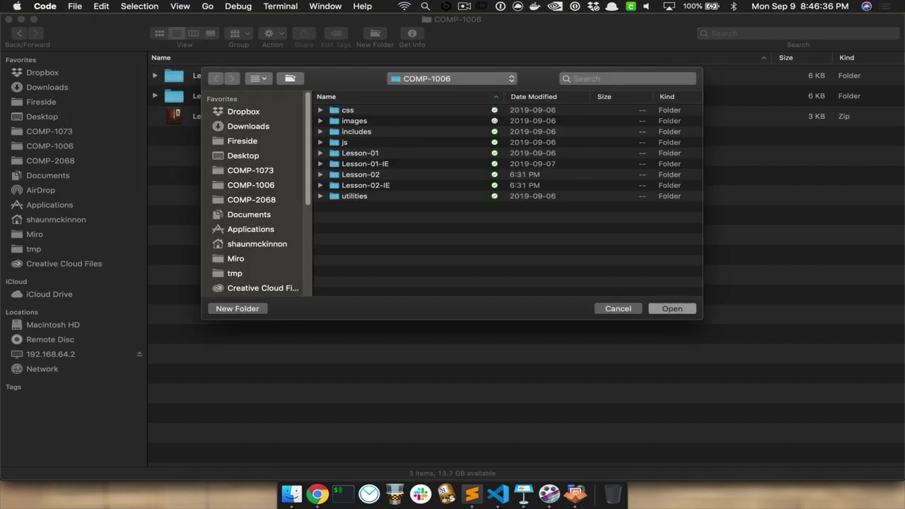
scroll(254, 195, down, 5)
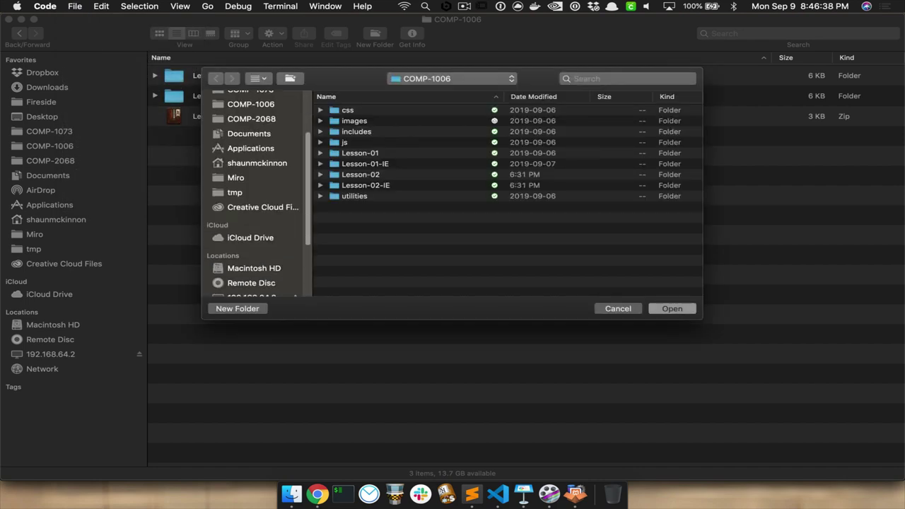
click(252, 199)
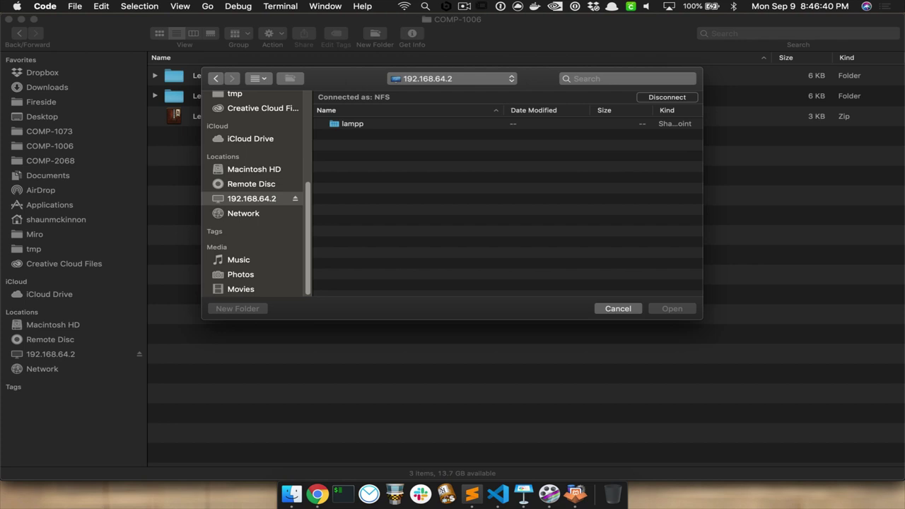
double_click(352, 124)
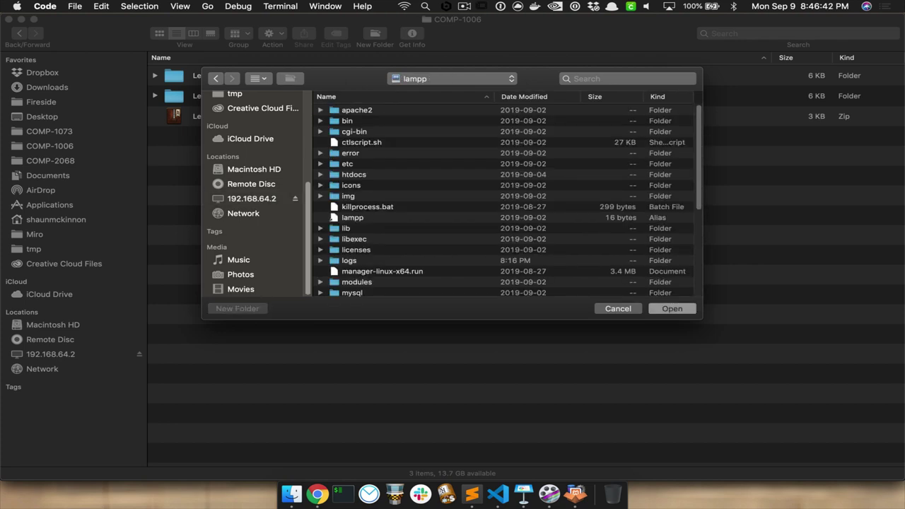
double_click(353, 174)
double_click(361, 131)
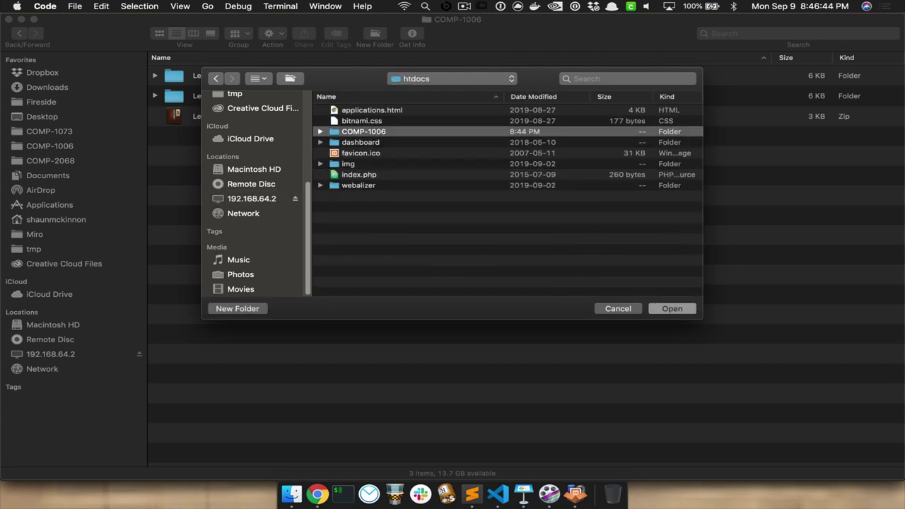
click(368, 110)
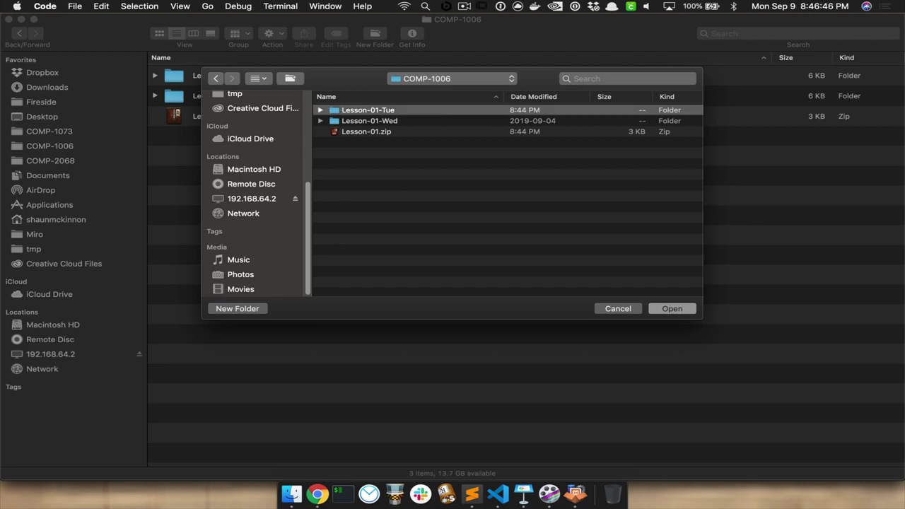
double_click(367, 110)
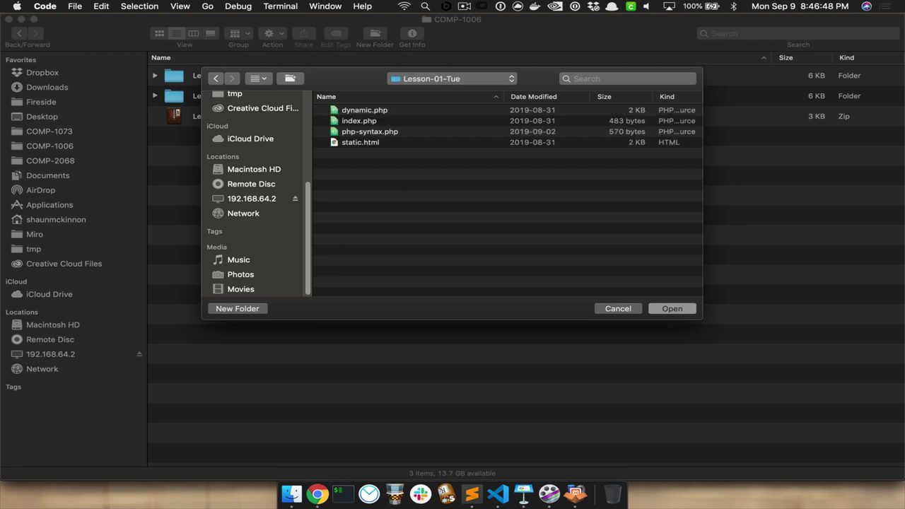
key(Return)
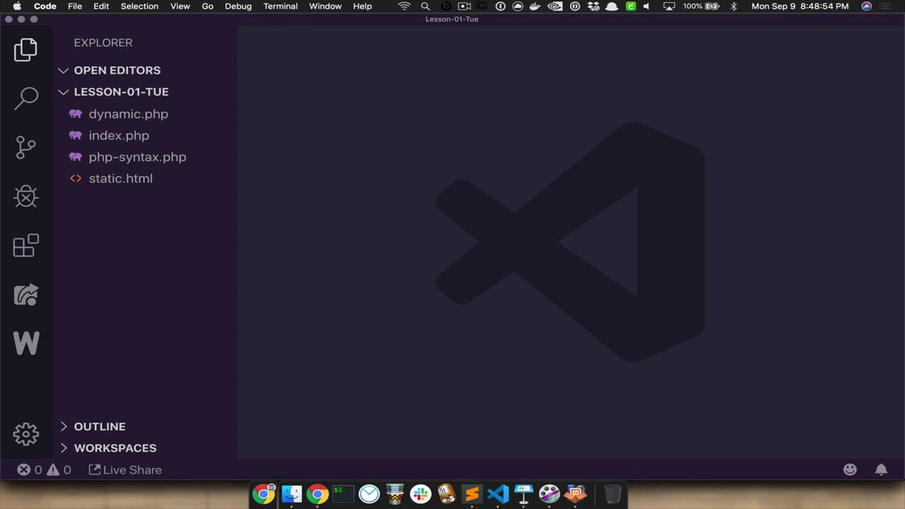
View the code of static.html and dynamic.php from the Lesson-01-Tue folder in the editor.
click(120, 178)
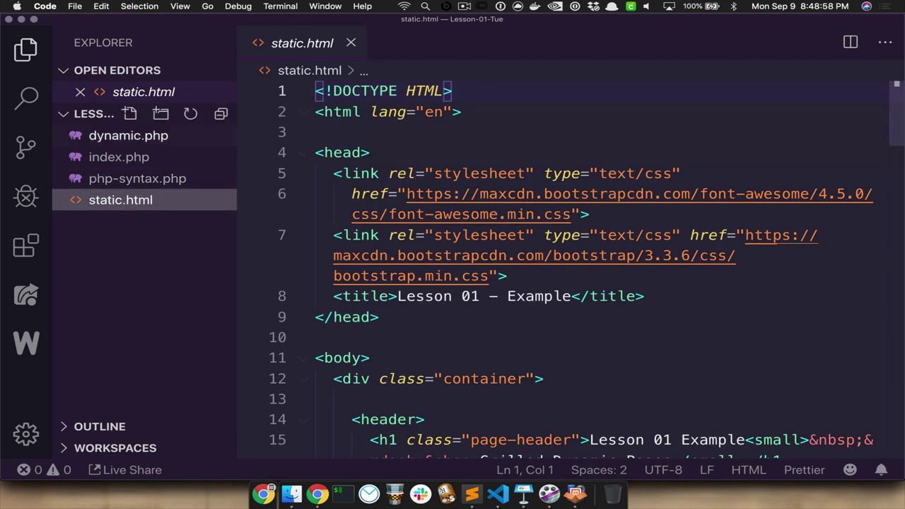
click(128, 135)
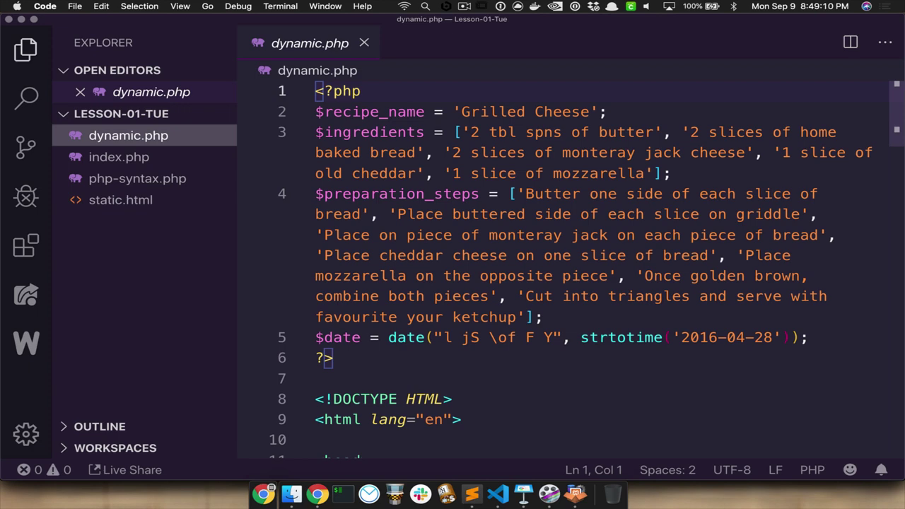
Open index.php from the Lesson-01-Tue folder, delete all of its code, and save the empty file.
click(119, 157)
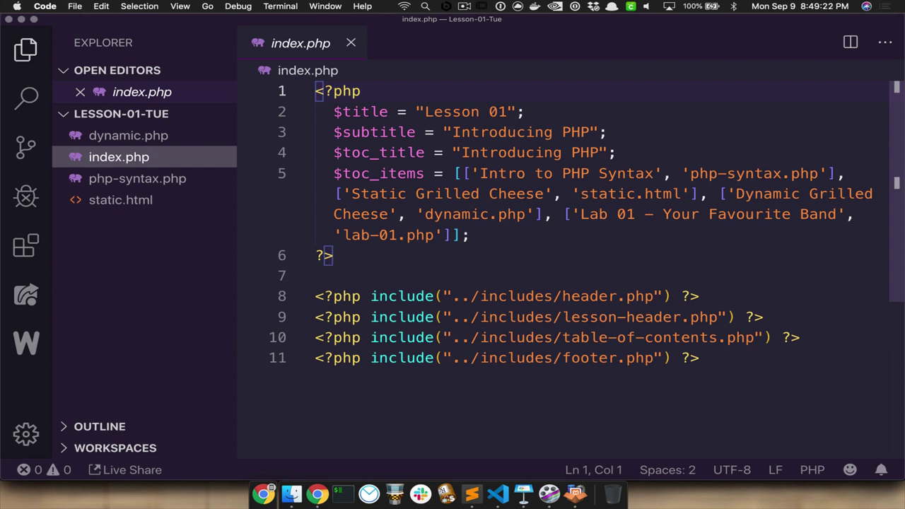
click(334, 255)
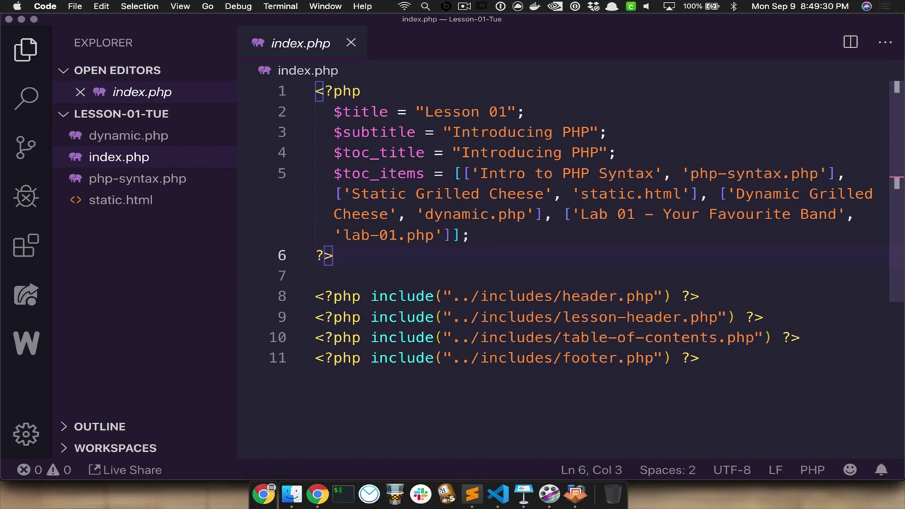
key(super+a)
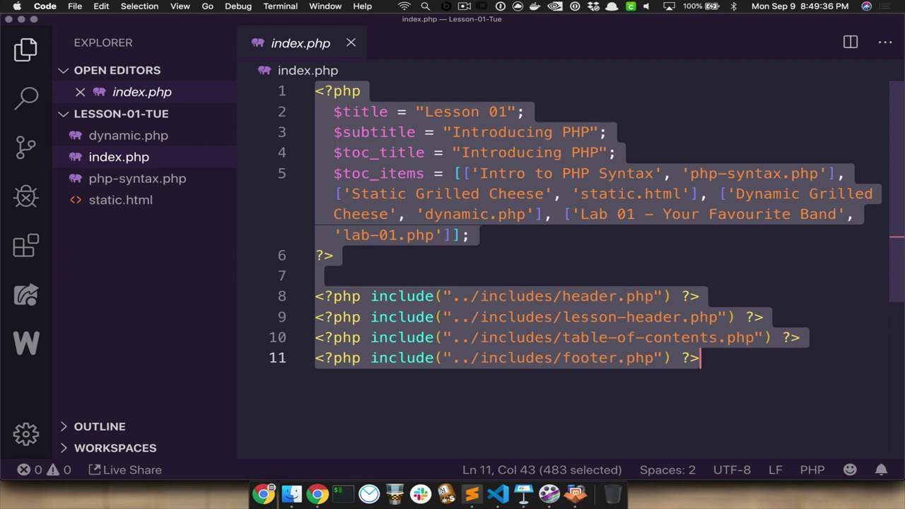
key(BackSpace)
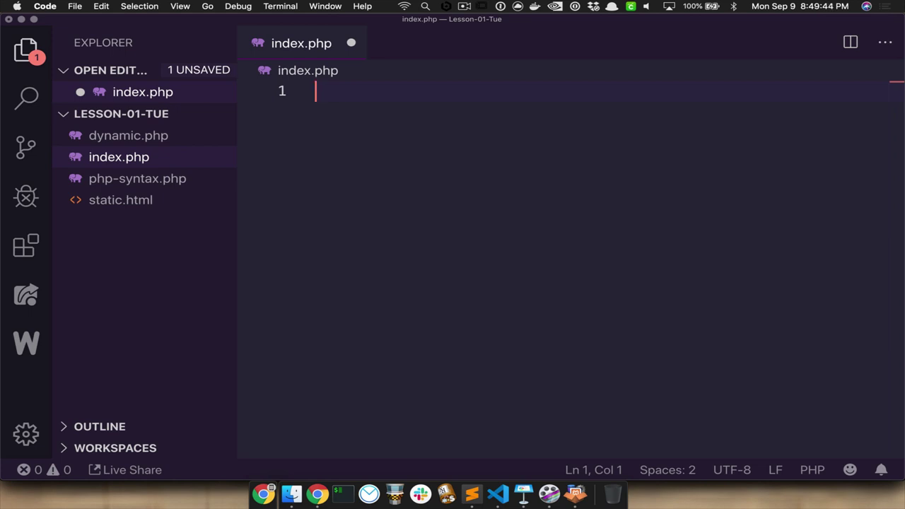
key(super+s)
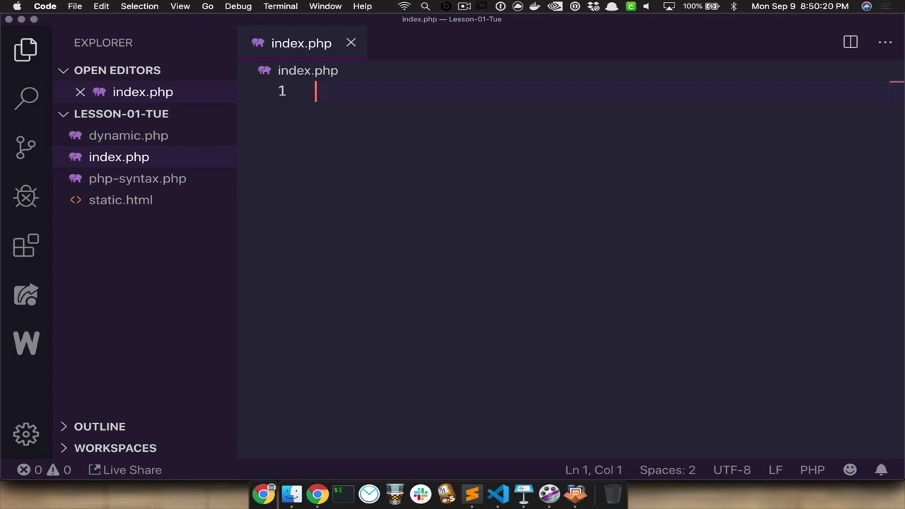
Add the declaration <!DOCTYPE html> as the first line of index.php and begin a new line below it.
text(<!)
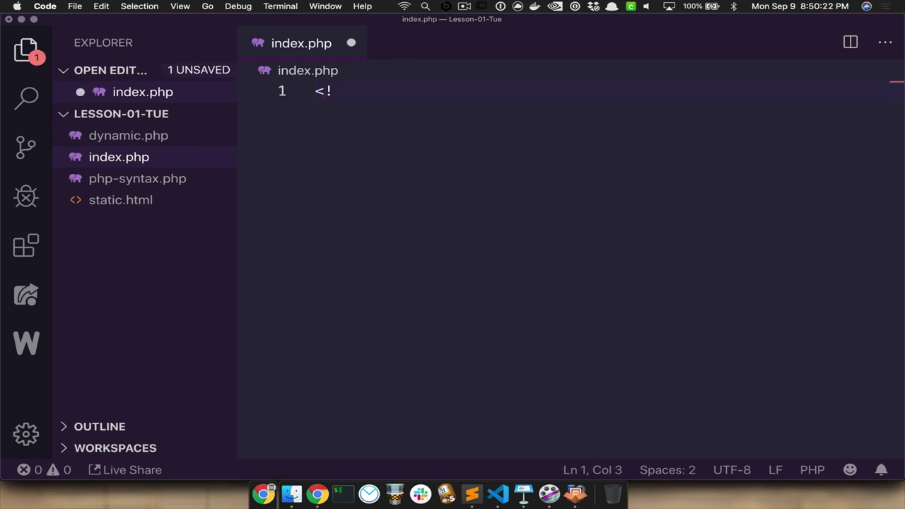
text(Doc)
key(BackSpace)
key(BackSpace)
key(ctrl+space)
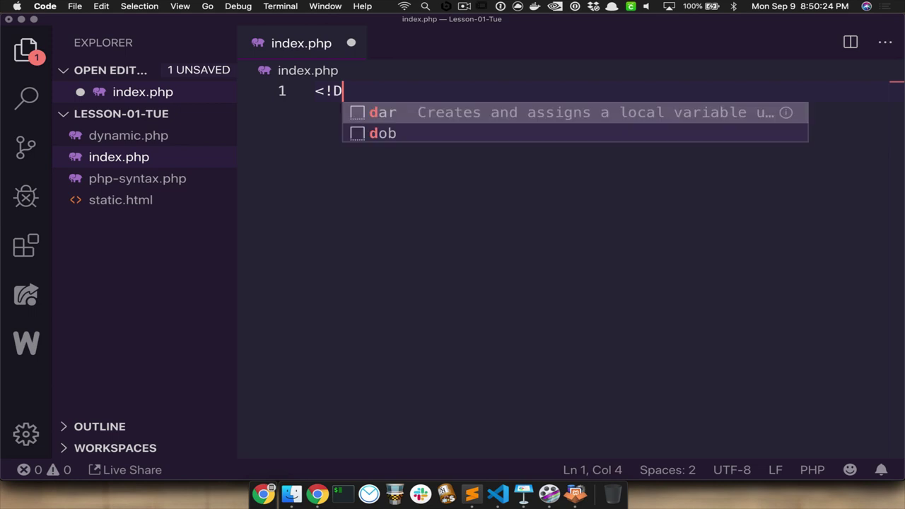
text(OCTYPE )
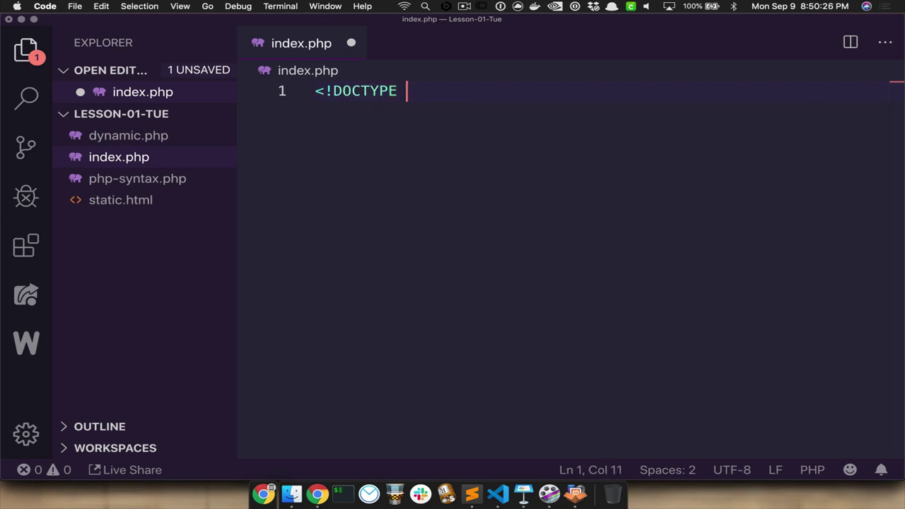
text(html>)
key(Return)
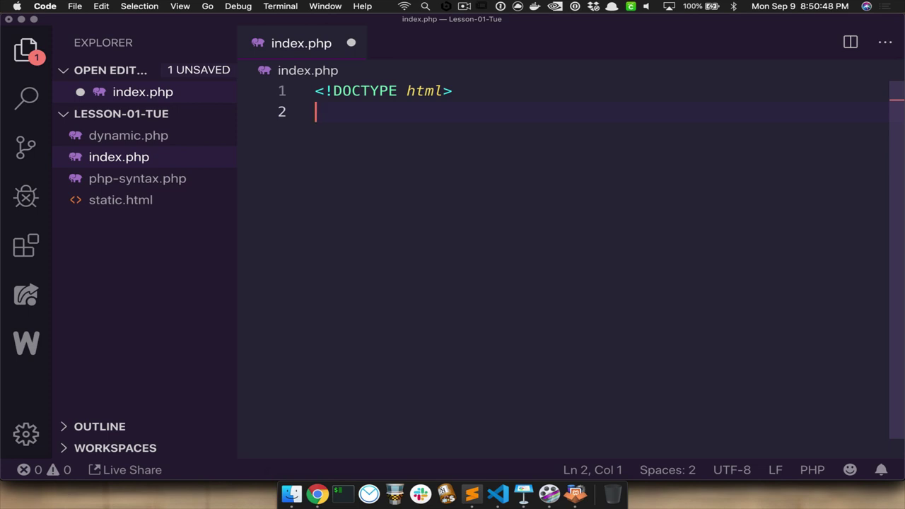
Add opening and closing html tags aligned below the doctype, with an indented empty line between them.
text(<h)
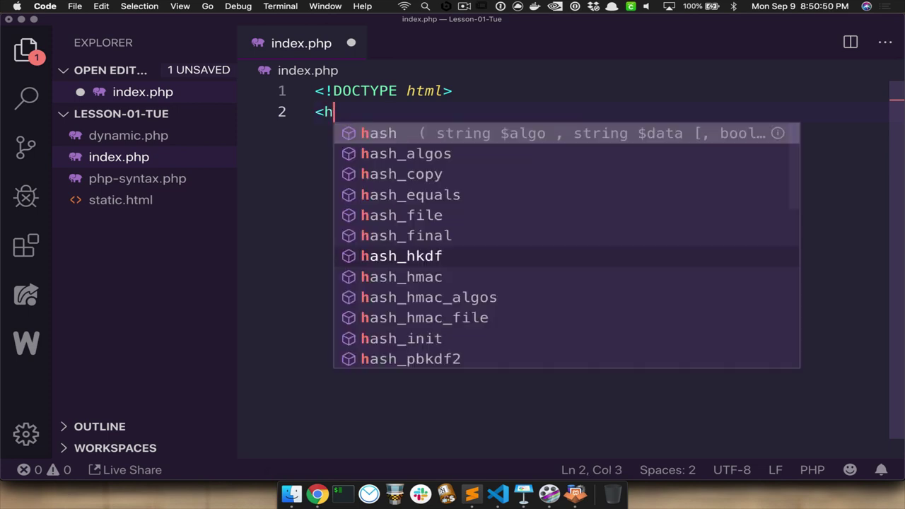
text(tml>)
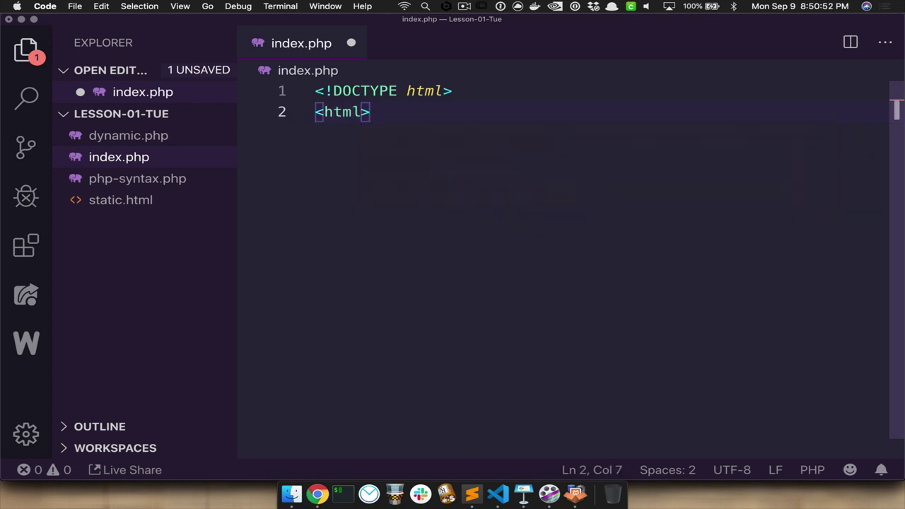
key(Return)
text(</)
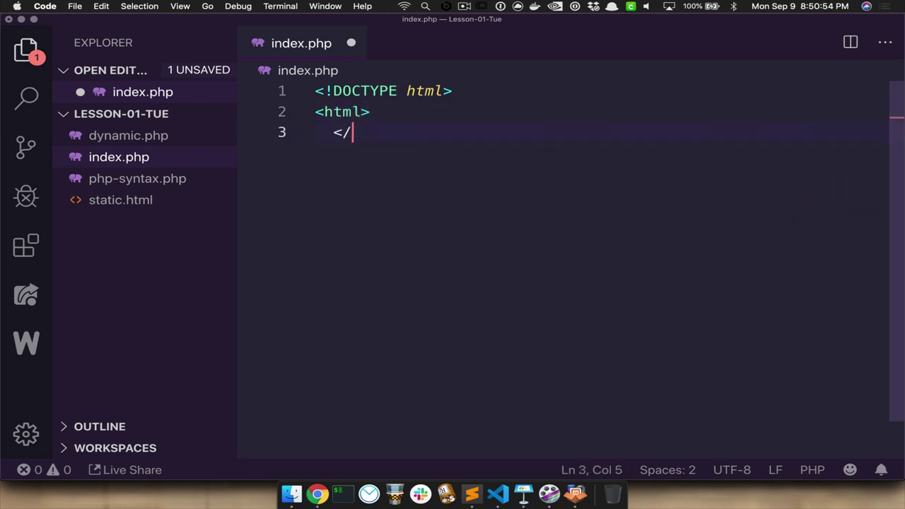
text(html>)
click(333, 133)
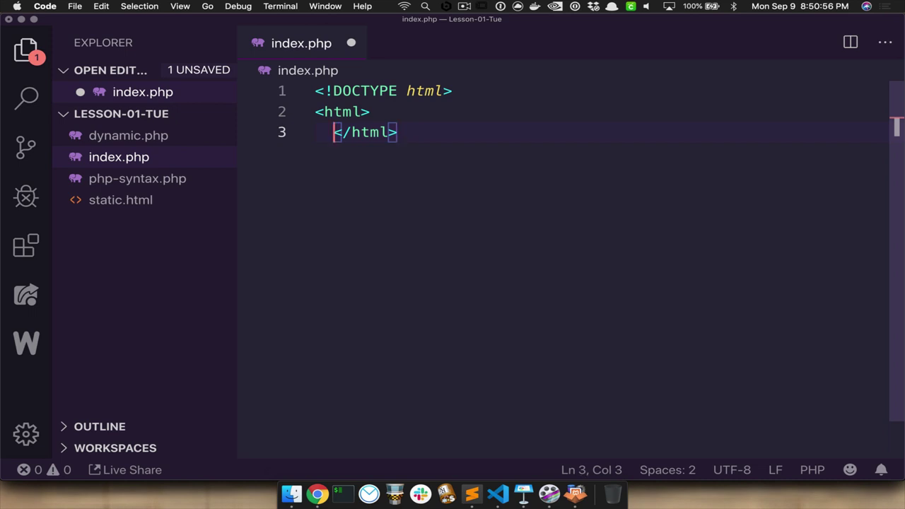
key(BackSpace)
key(Up)
key(End)
key(Return)
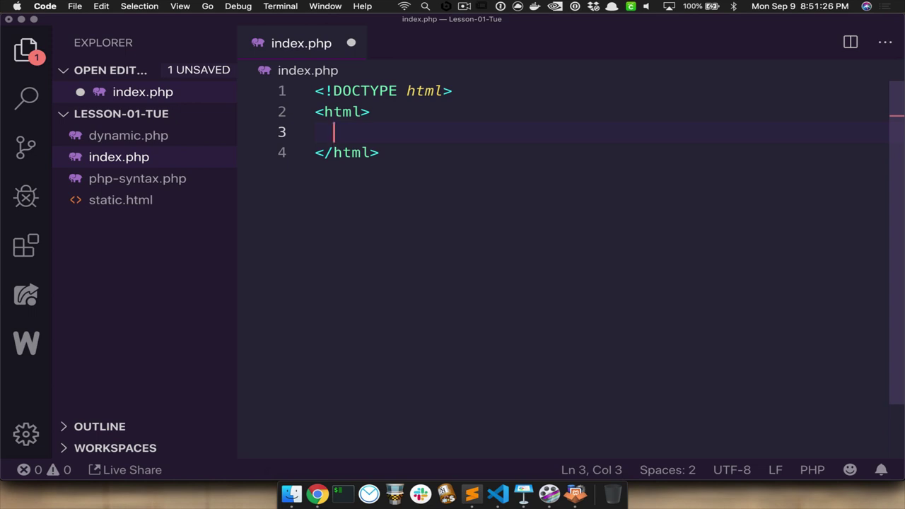
Insert a head element inside the html element, with its tags on separate lines around an indented empty line.
text(<head>)
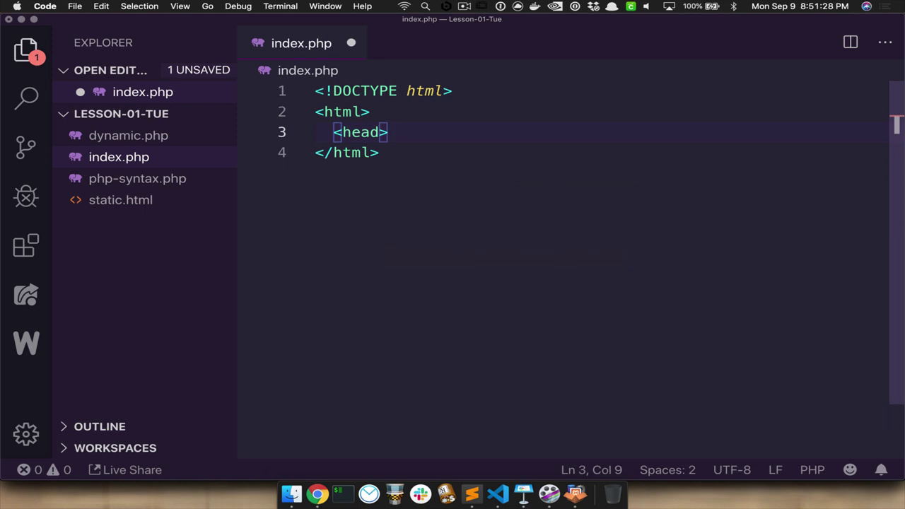
text(</head)
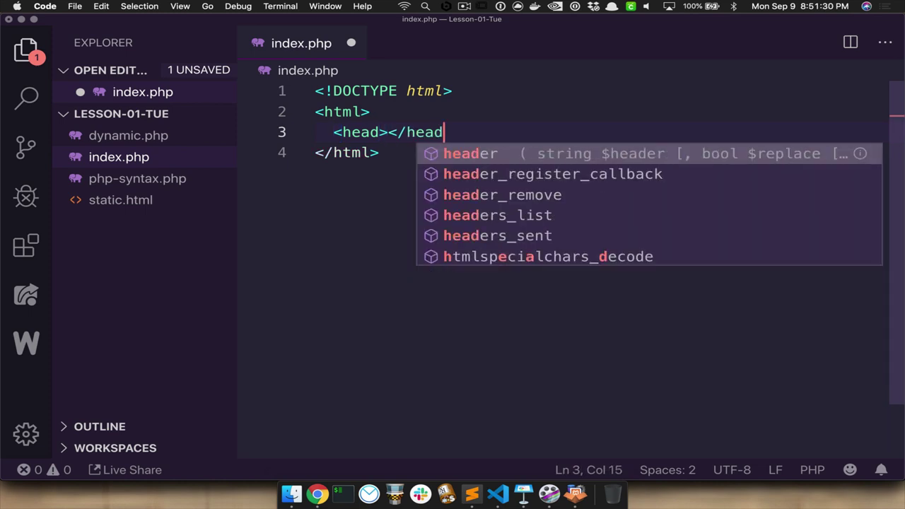
text(>)
key(Left)
key(Left)
key(Left)
key(Left)
key(Left)
key(Left)
key(Left)
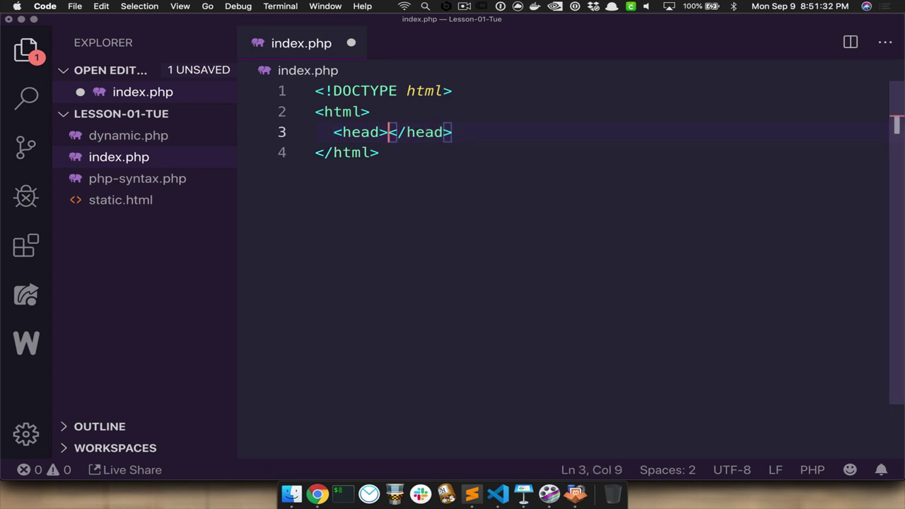
key(Return)
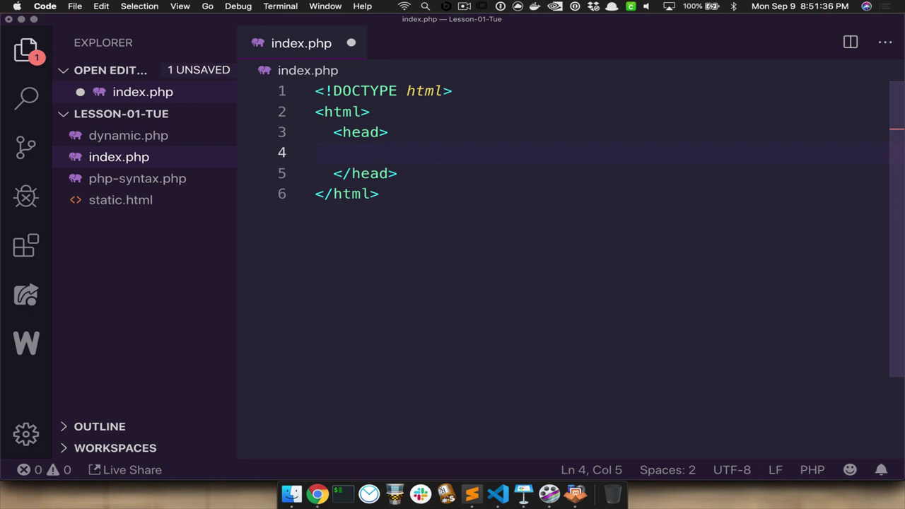
Add a title element containing "Look Ma No Hands" inside the head element.
text(<titl)
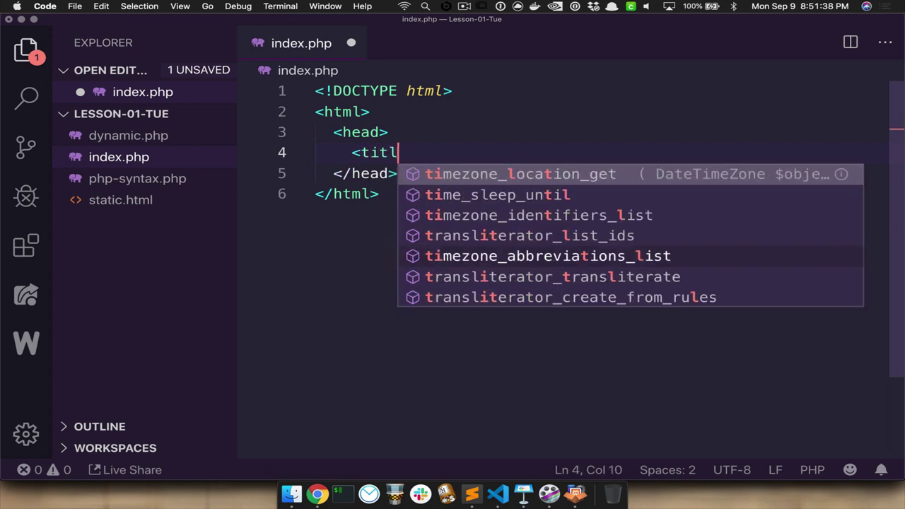
text(e></title)
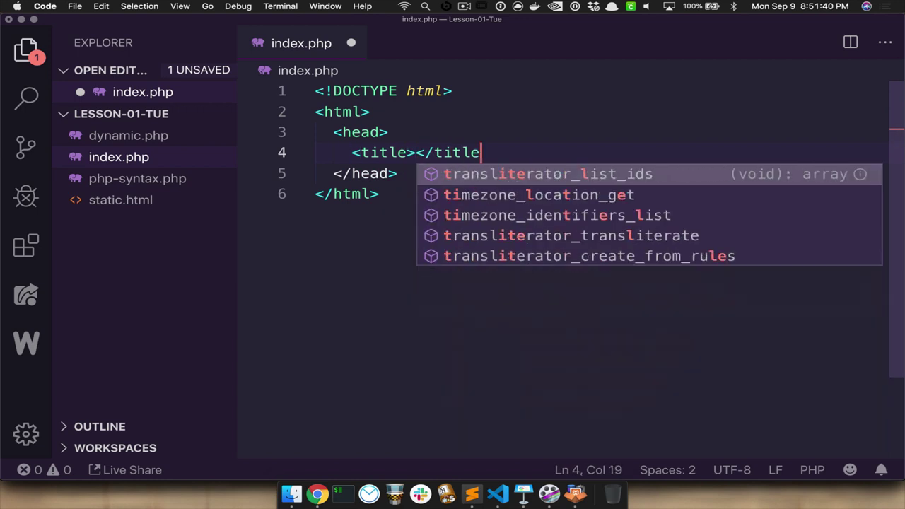
text(>)
key(Left)
key(Left)
key(Left)
key(Left)
key(Left)
key(Left)
key(Left)
key(Left)
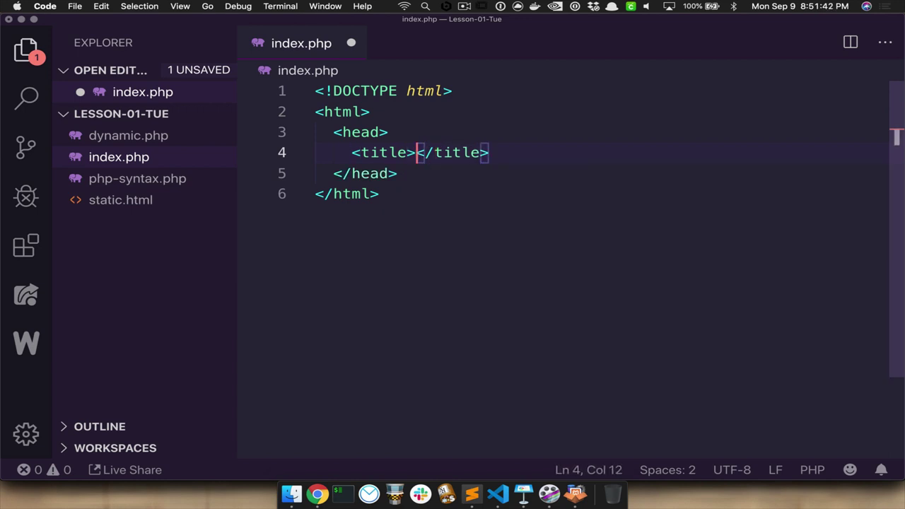
text(Lo)
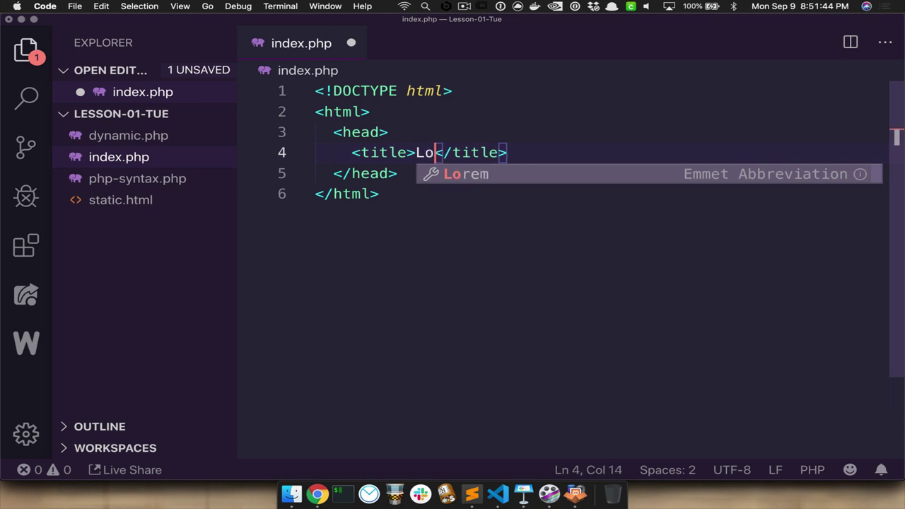
text(ok Ma )
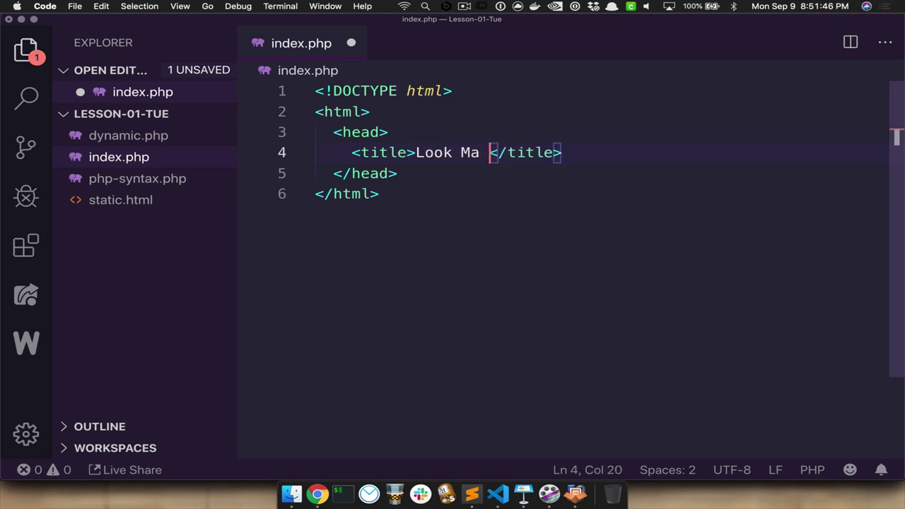
text(No Hands)
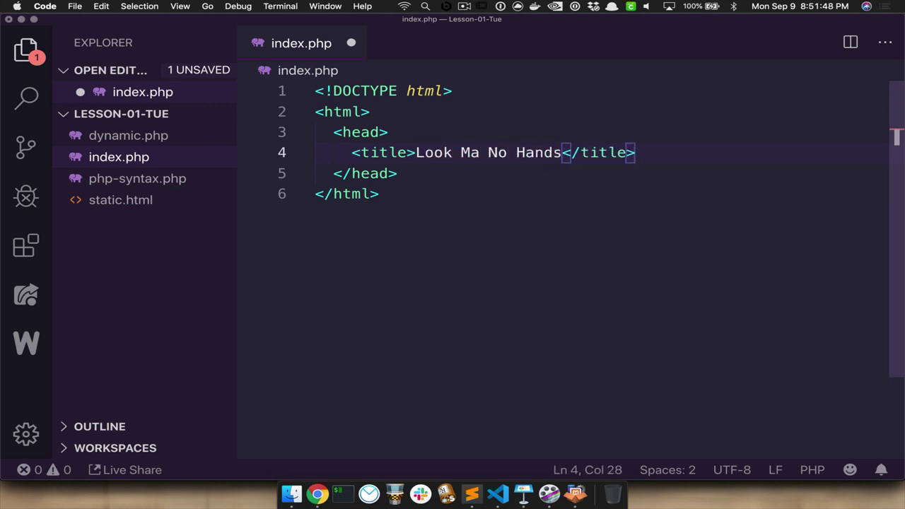
Add two new lines after the closing head tag and save index.php.
click(398, 173)
key(Return)
key(Return)
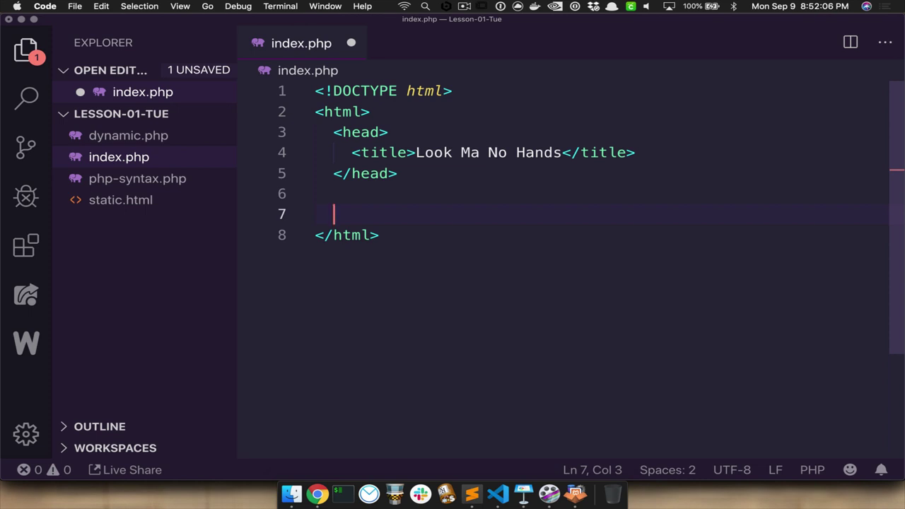
key(super+s)
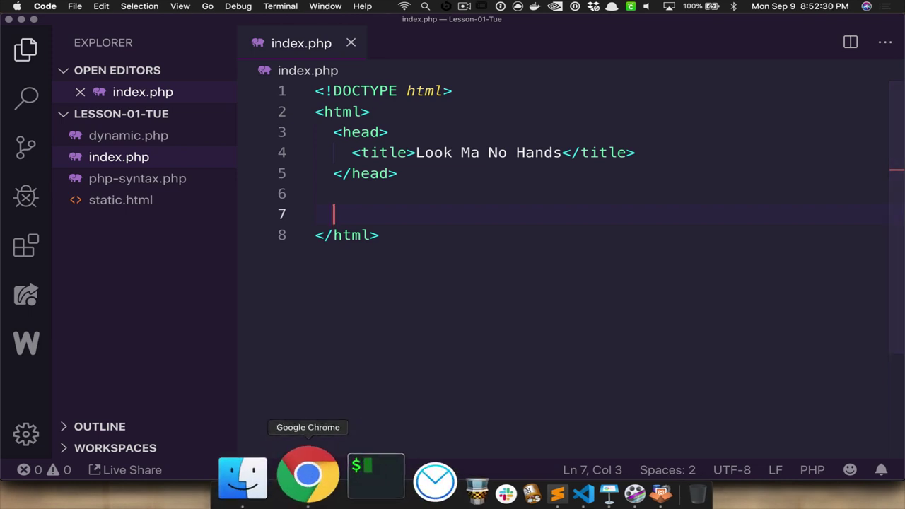
click(308, 472)
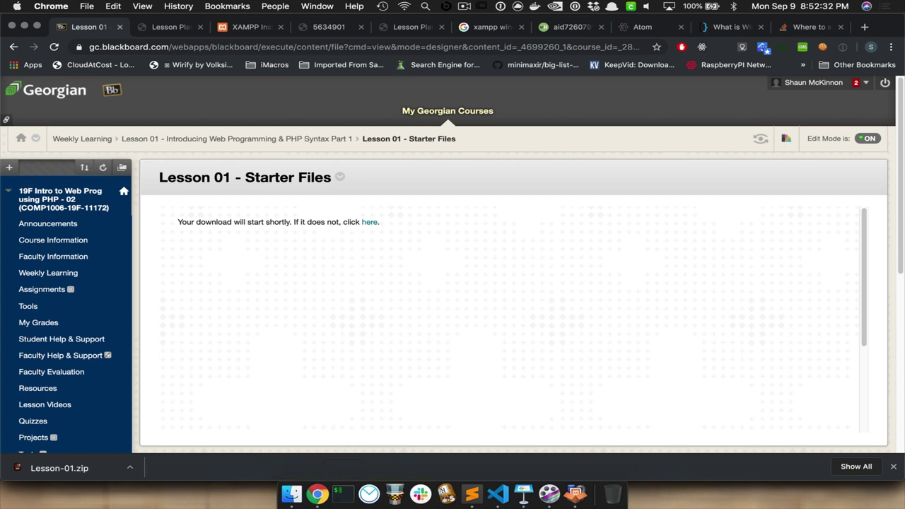
key(super+t)
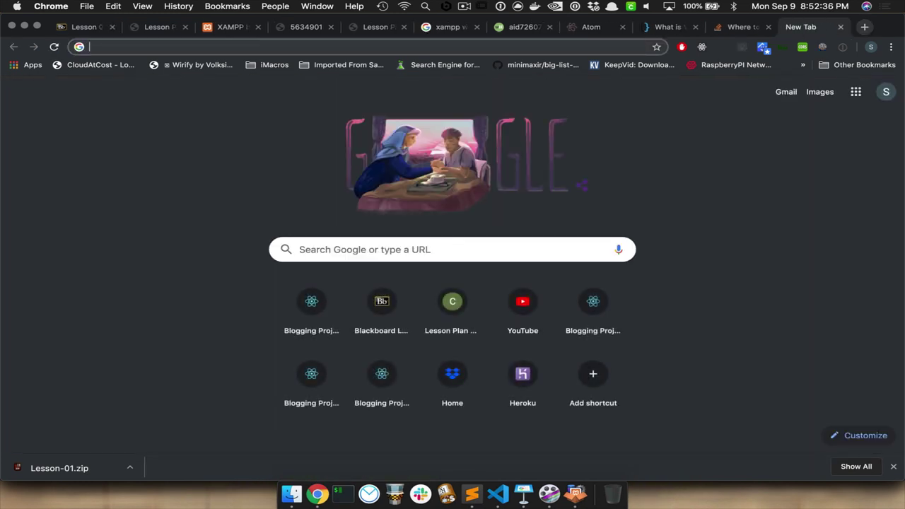
text(ht)
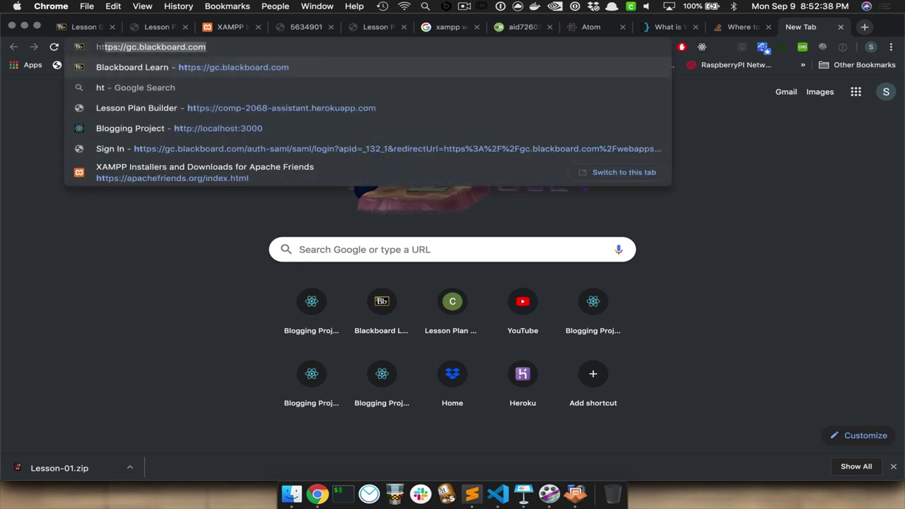
text(tp://)
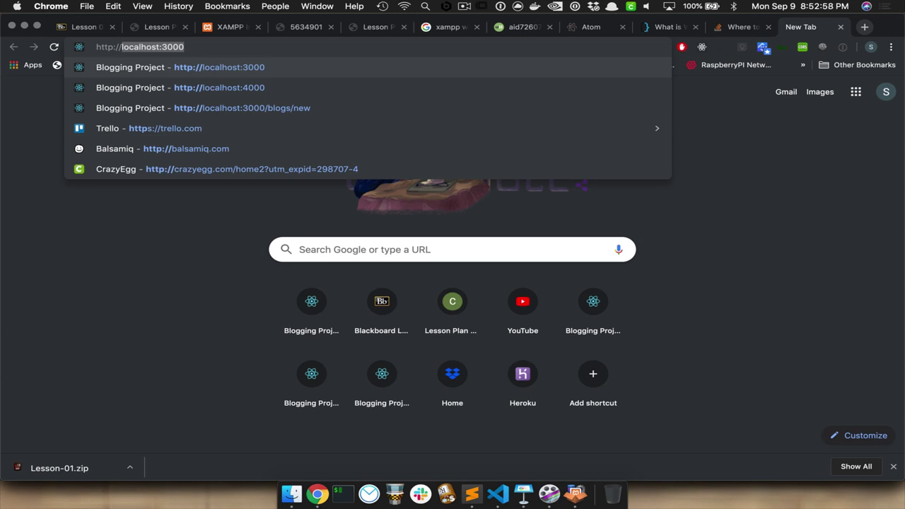
text(localhost)
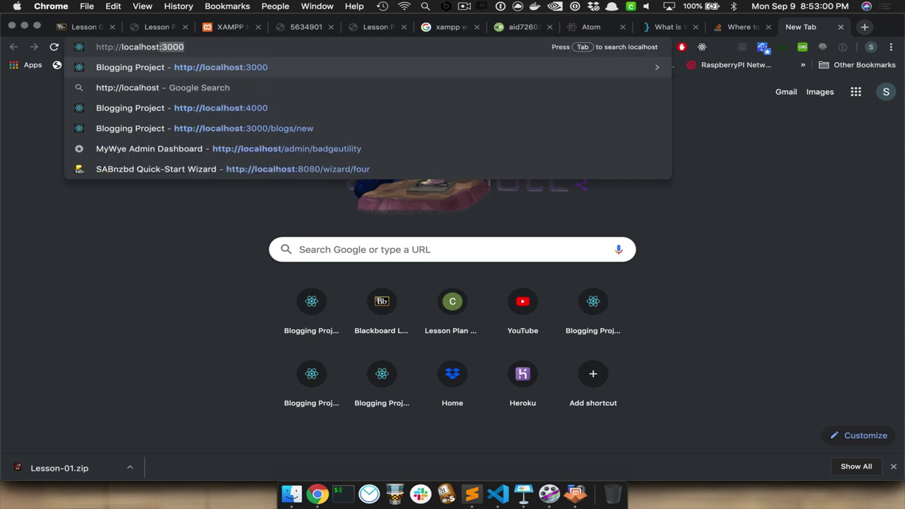
key(BackSpace)
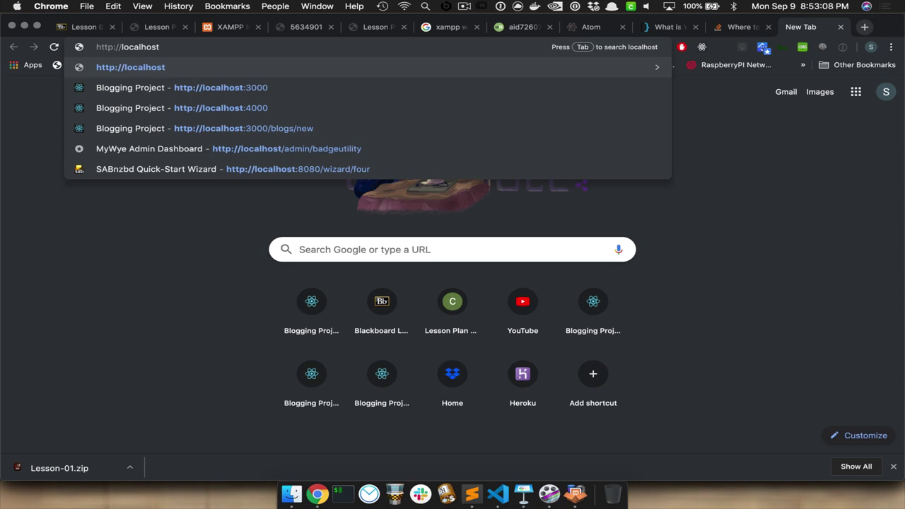
key(Return)
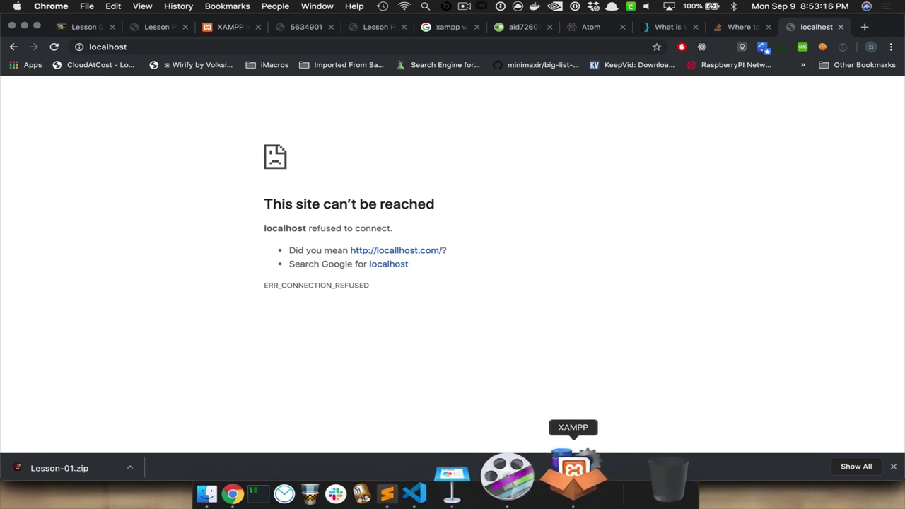
Switch to XAMPP and check the server's general status, IP address and stack services.
click(573, 469)
click(365, 142)
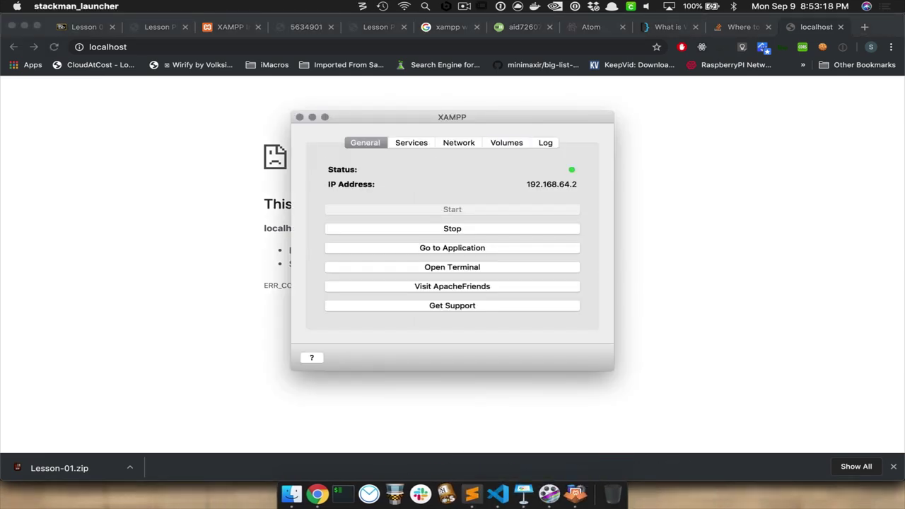
click(411, 142)
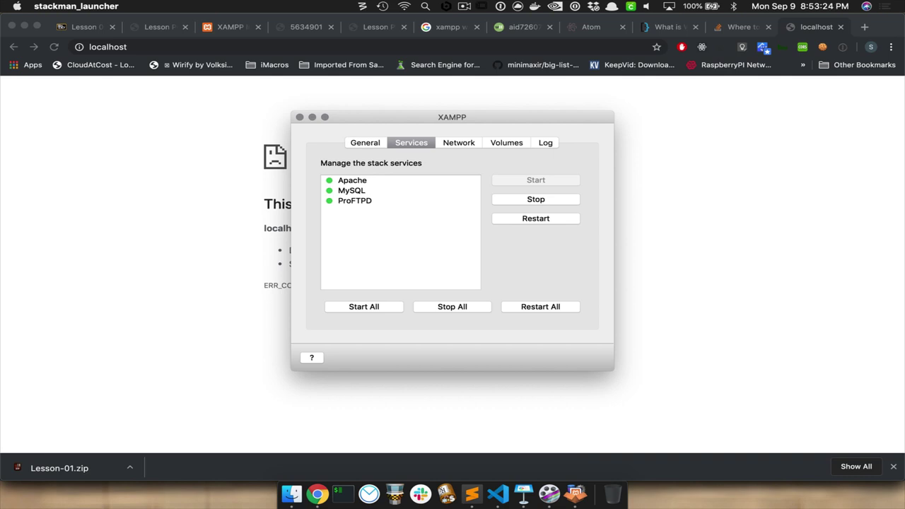
Go to the XAMPP application from its general page and zoom out the dashboard page that loads in Chrome.
click(365, 142)
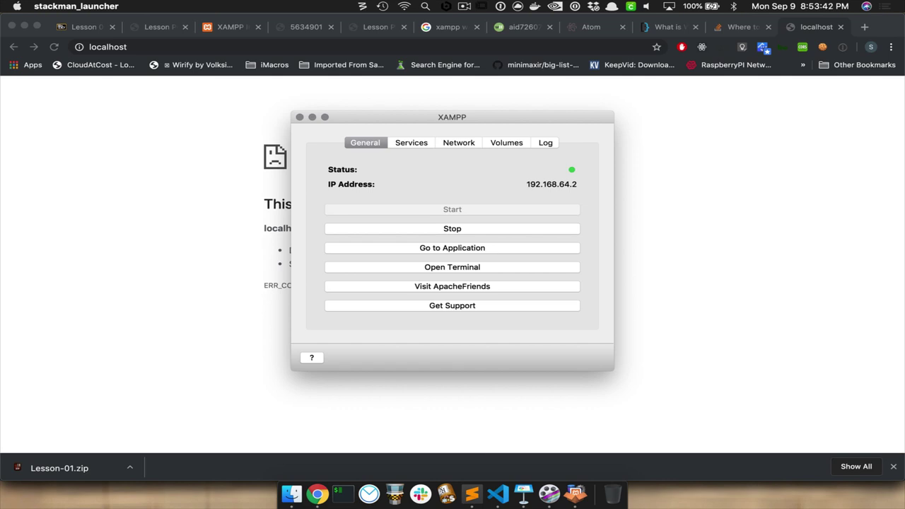
click(452, 248)
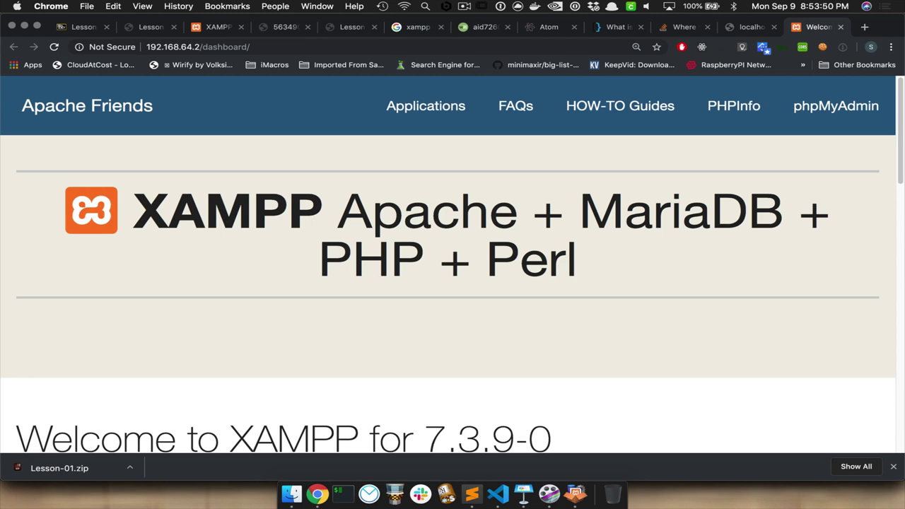
key(super+minus)
key(super+minus)
key(super+minus)
key(super+minus)
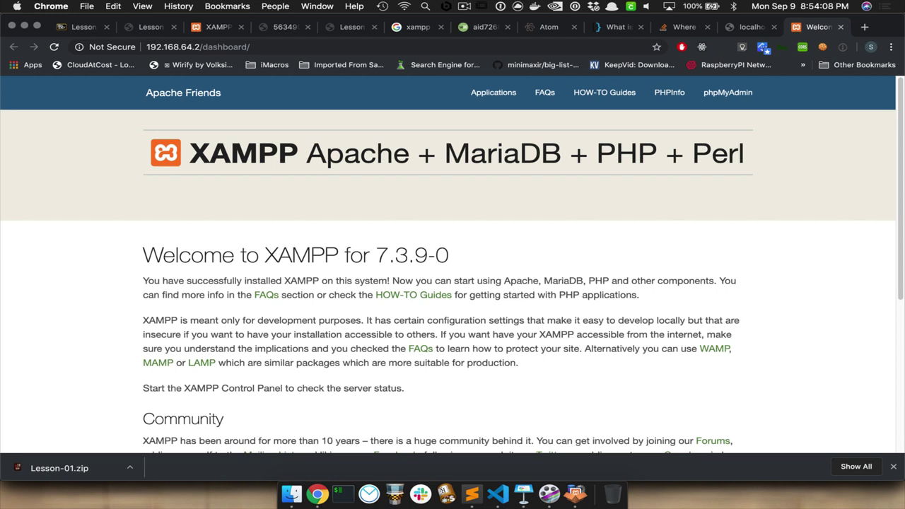
Compare the dashboard part of the URL with the contents of the htdocs folder in Finder, and return to Chrome.
double_click(225, 47)
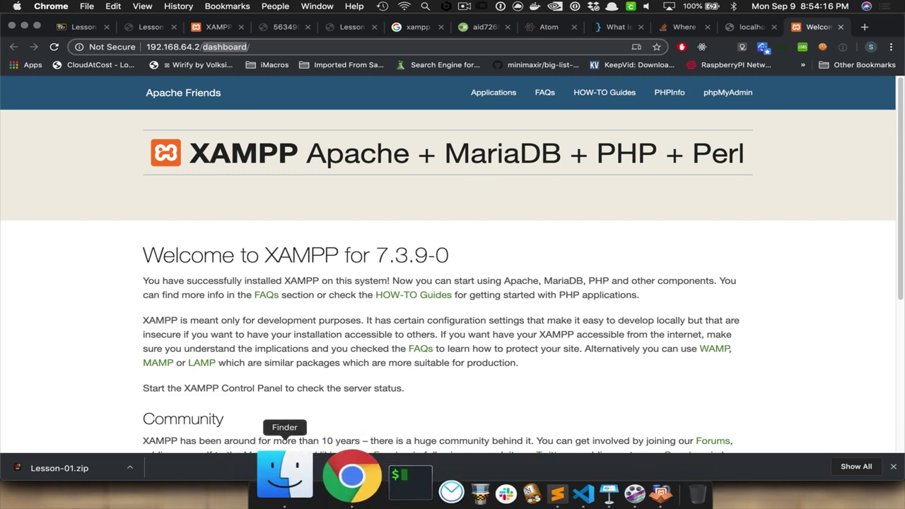
click(292, 493)
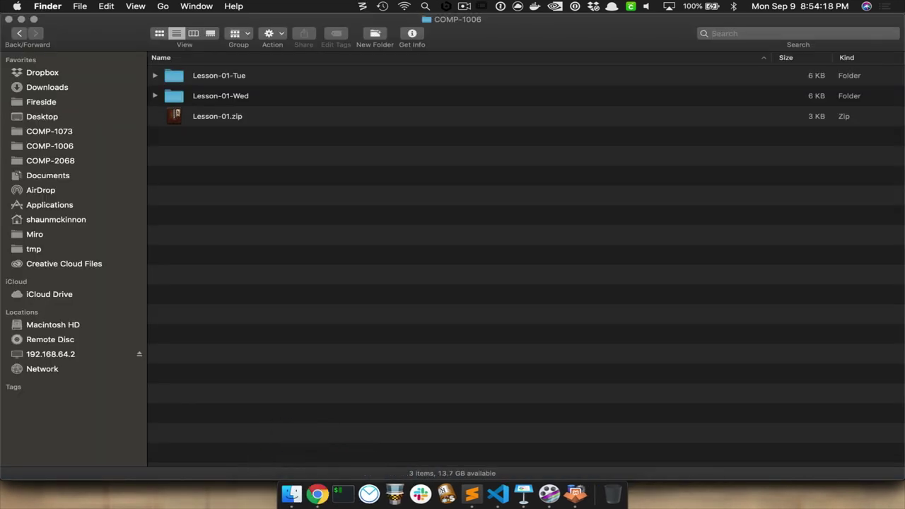
key(super+bracketleft)
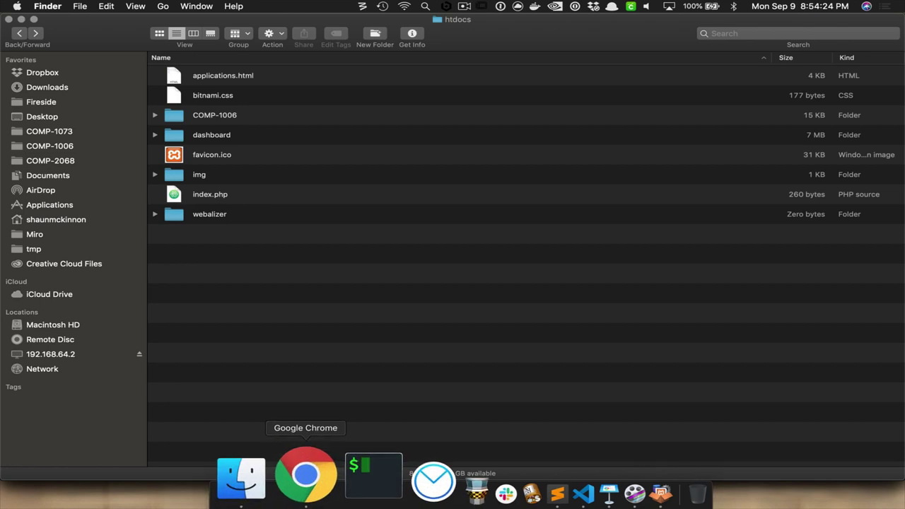
click(317, 493)
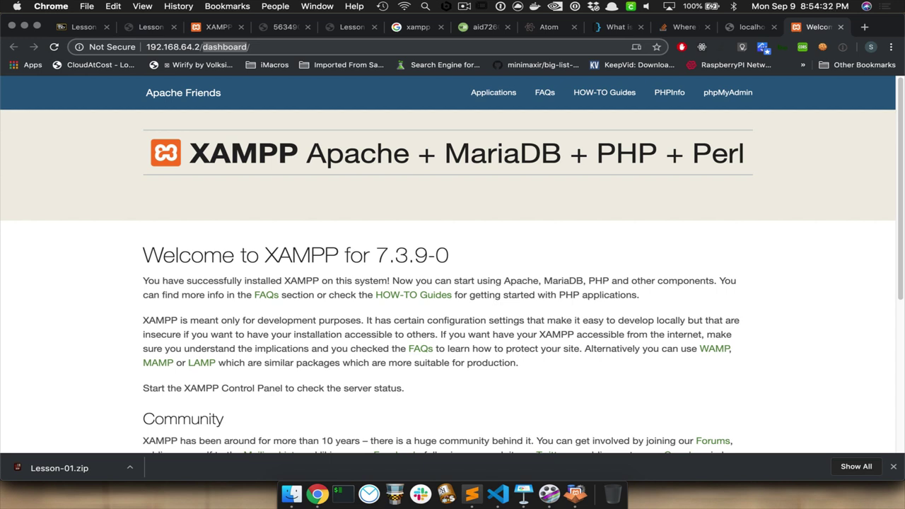
Replace the IP address in the dashboard URL with c:/xampp/htdocs as an illustration, and discard the edit by reloading the page.
key(Right)
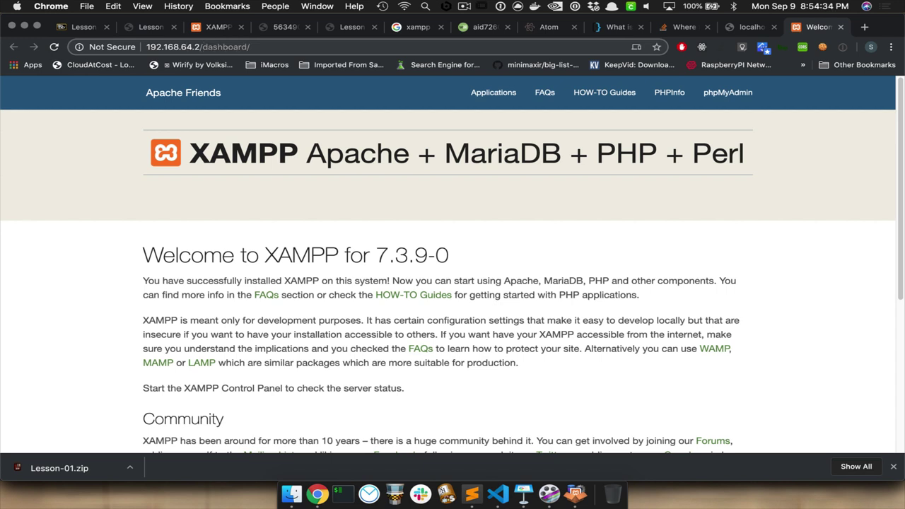
key(alt+shift+Left)
key(alt+shift+Left)
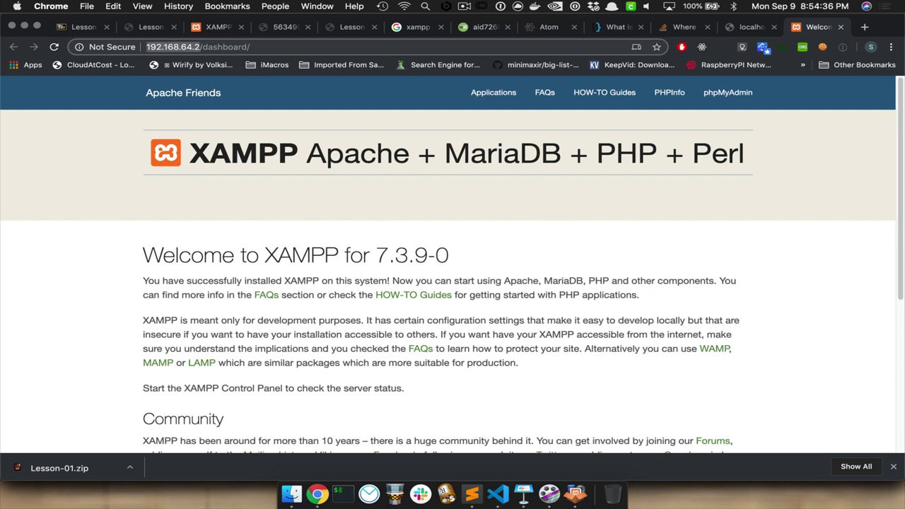
text(c://)
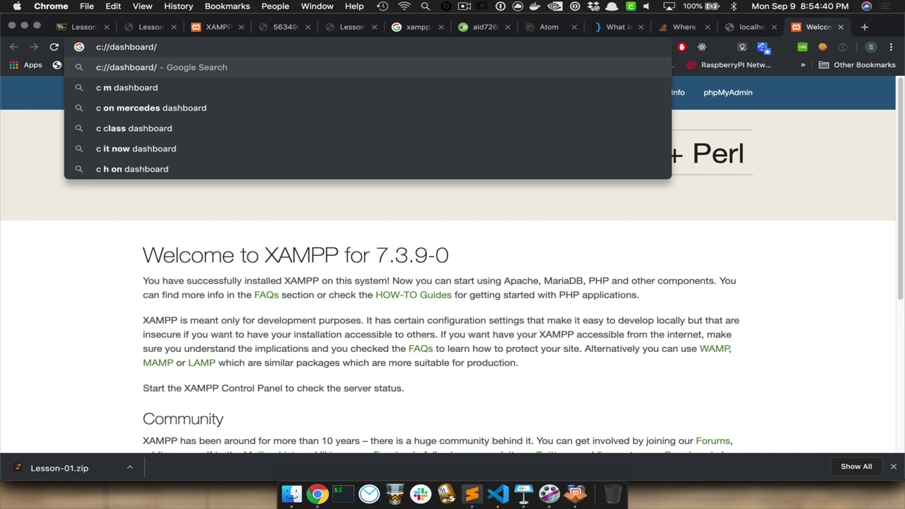
key(Left)
text(xampp/)
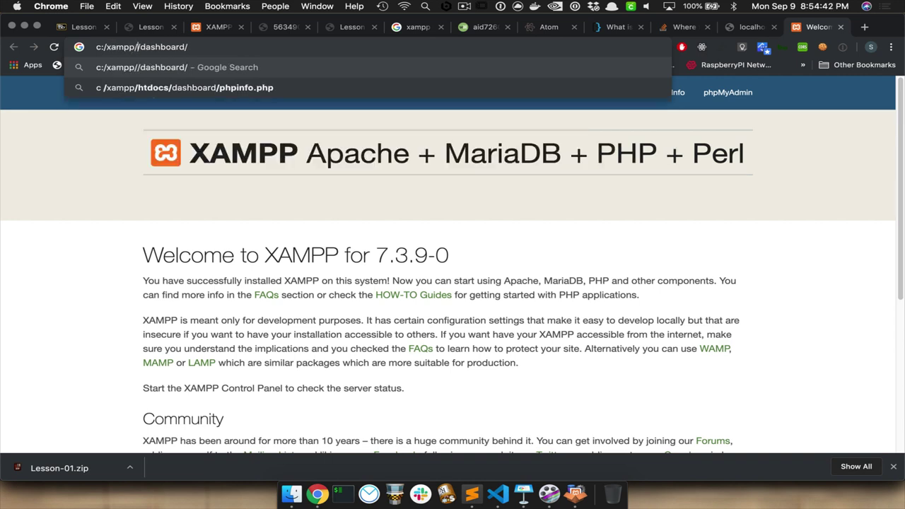
text(htdocs)
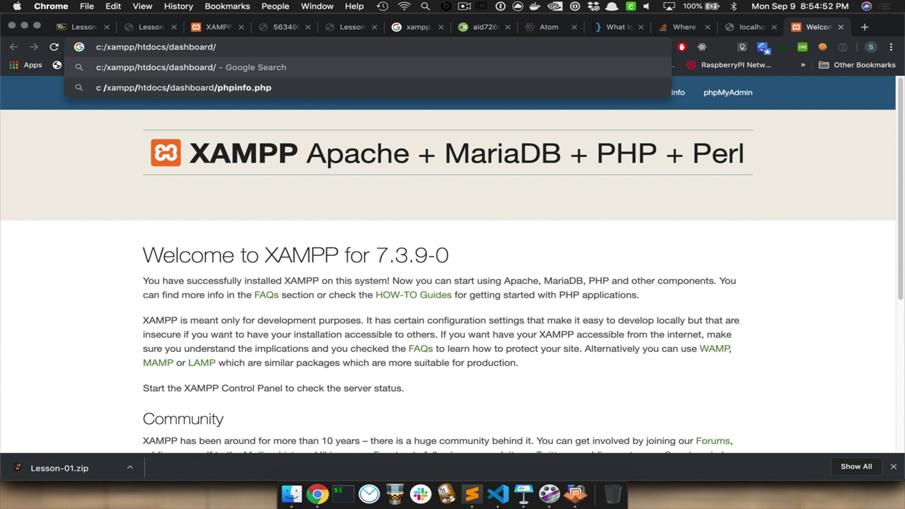
click(54, 46)
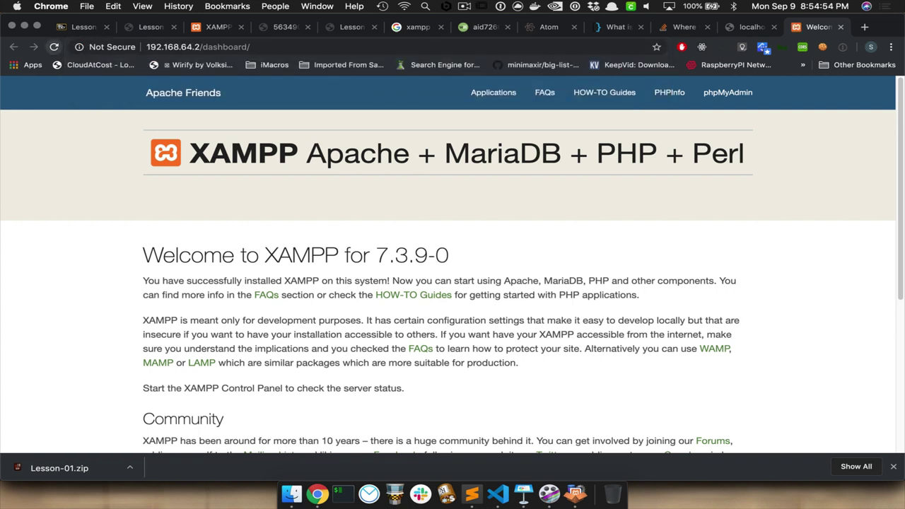
Switch to Finder, expand the dashboard folder inside htdocs, look through its files and select index.html.
click(291, 493)
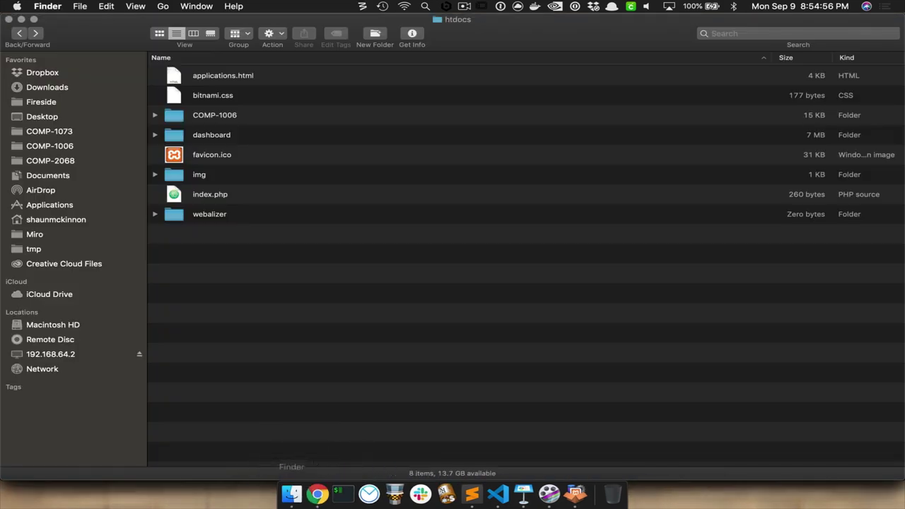
click(155, 134)
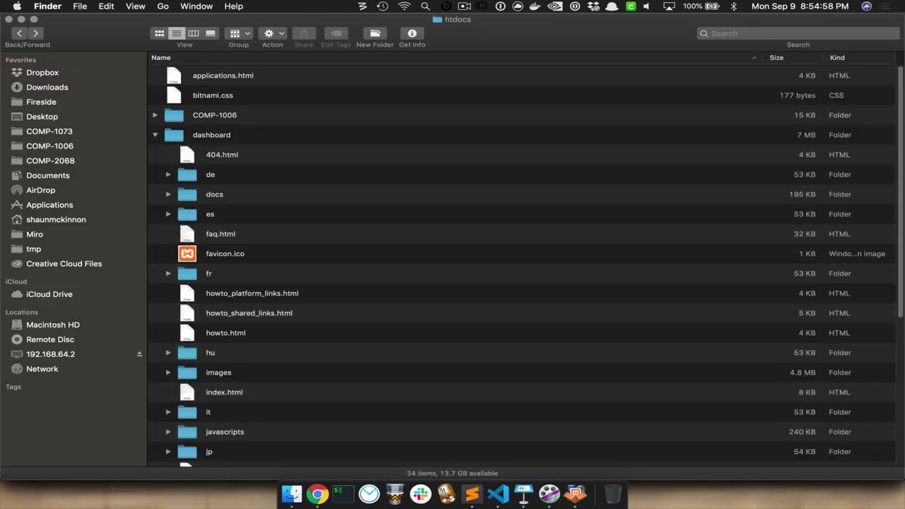
scroll(452, 269, down, 5)
scroll(453, 269, down, 6)
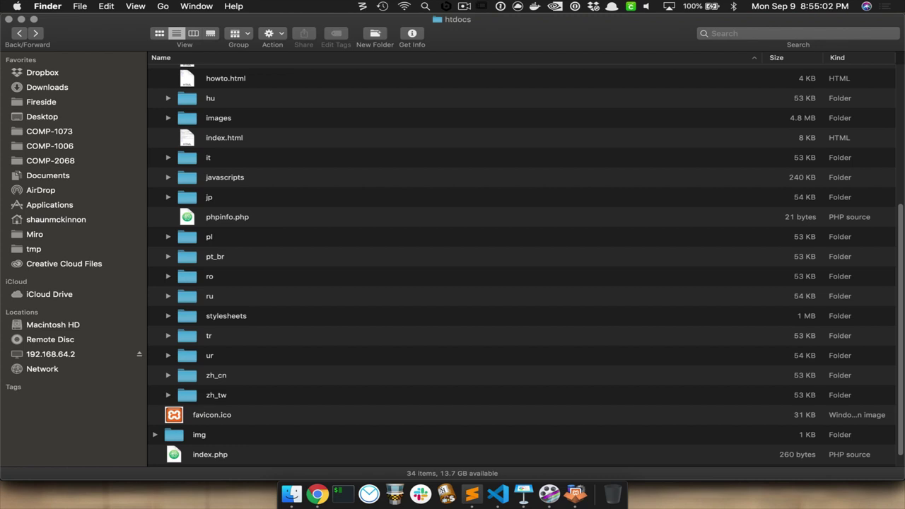
scroll(453, 269, up, 3)
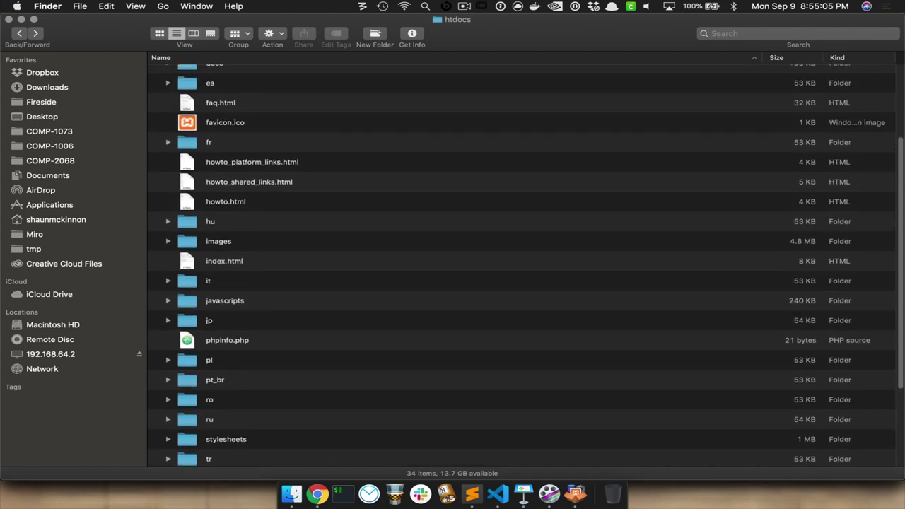
click(224, 261)
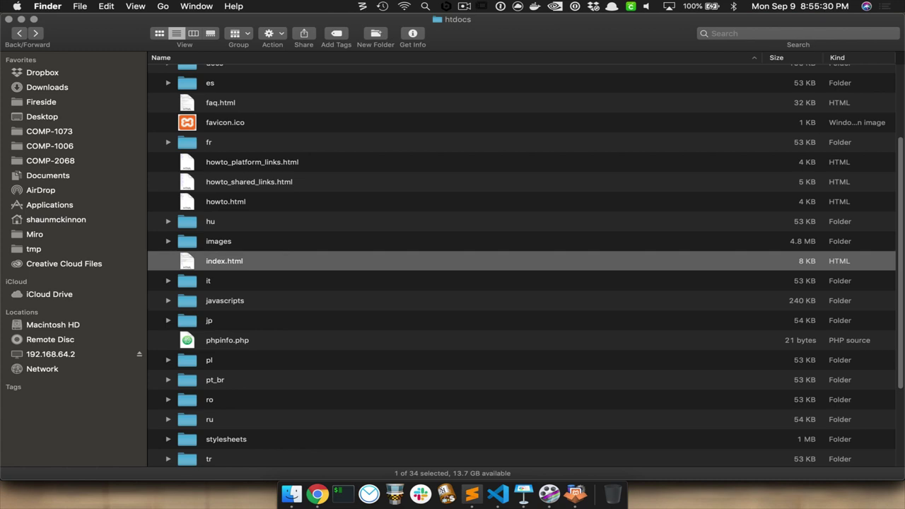
Switch to Chrome, view the page source of the XAMPP dashboard, and close the source view.
click(317, 494)
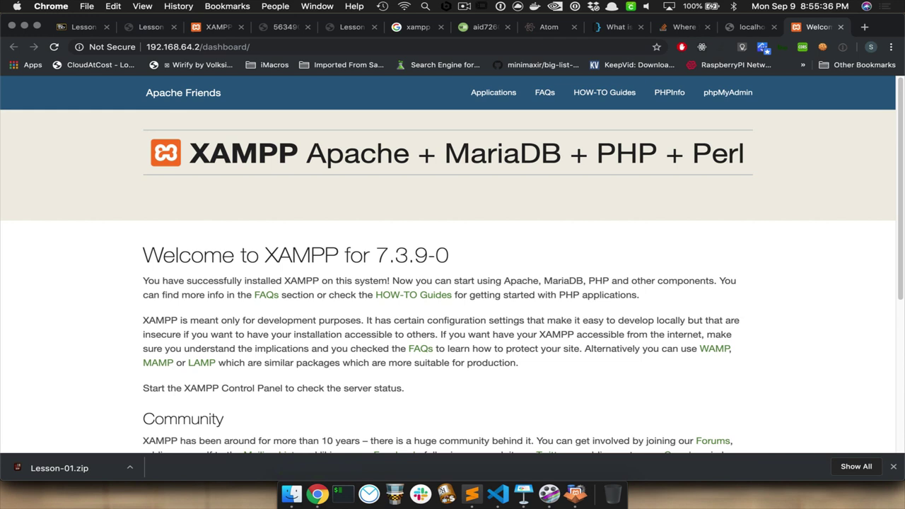
right_click(319, 235)
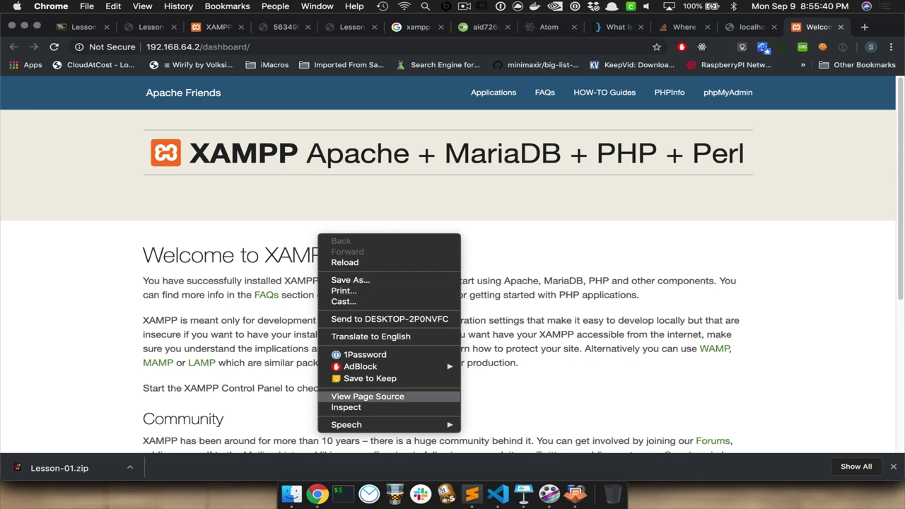
click(368, 396)
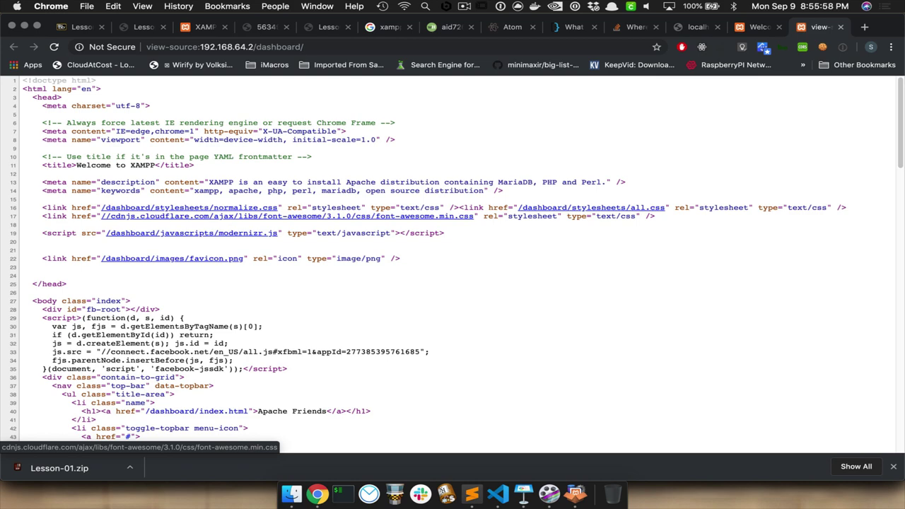
click(757, 26)
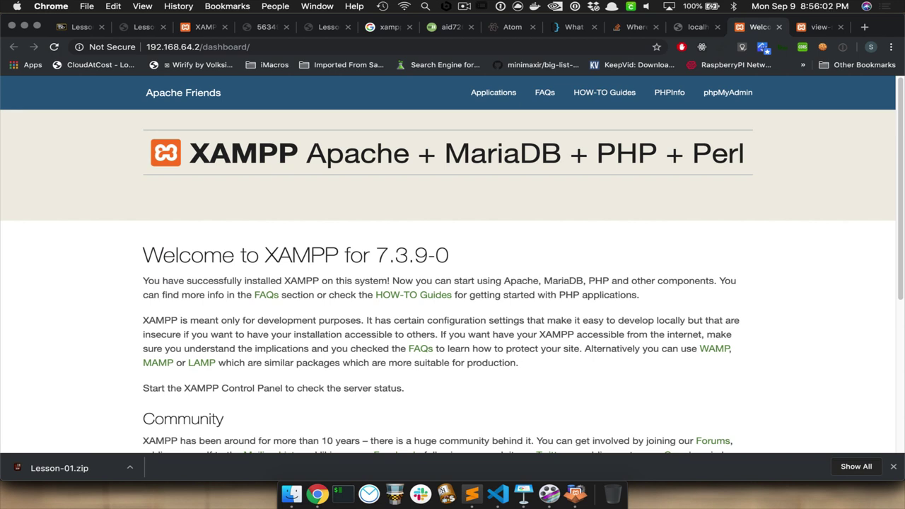
click(840, 27)
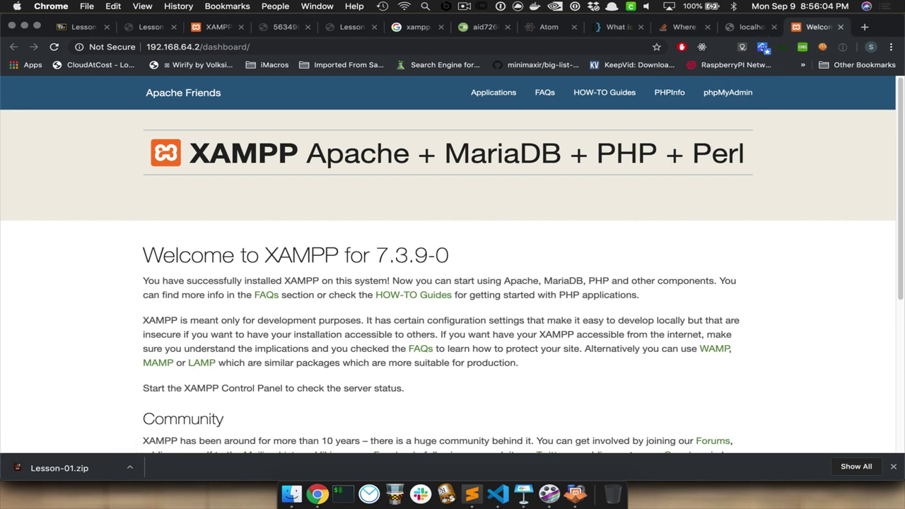
Switch to Finder and collapse the dashboard folder to view the top level of htdocs.
click(291, 494)
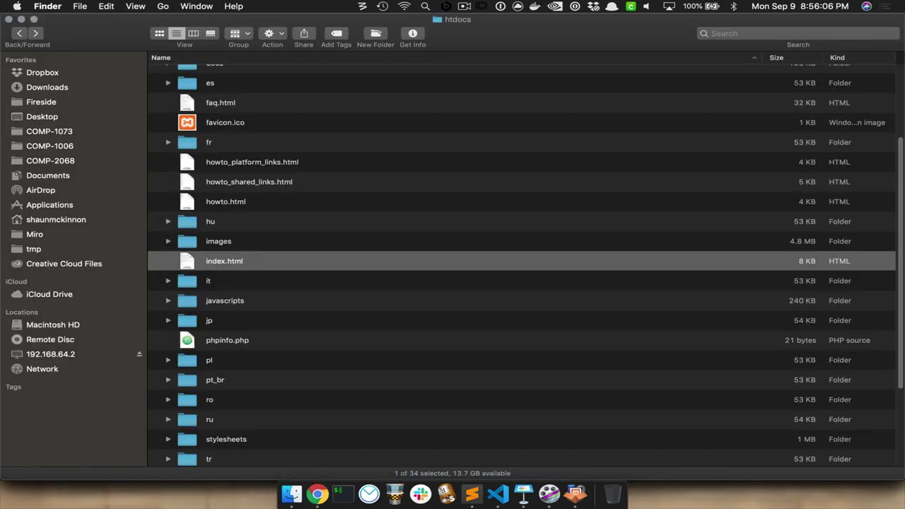
scroll(522, 266, up, 4)
key(Left)
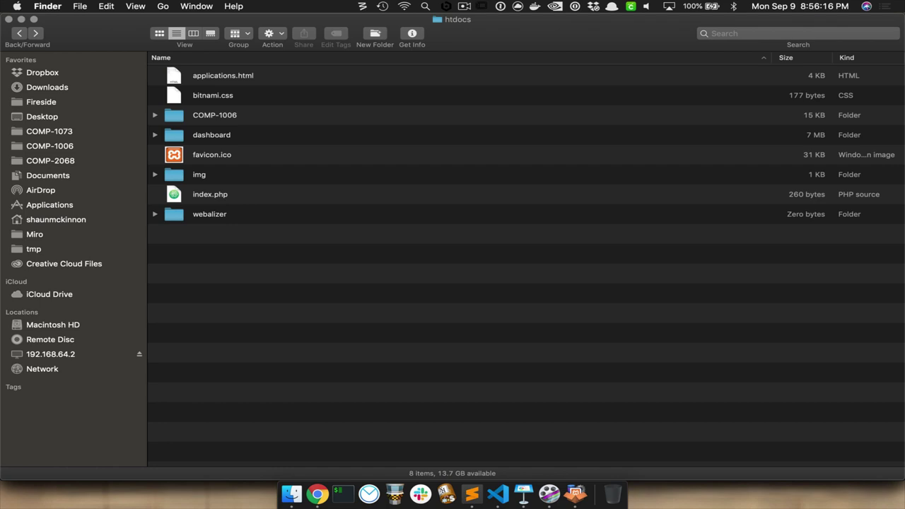
Switch to Chrome, load 192.168.64.2/COMP-1006 and open the Lesson-01-Tue folder from the directory listing.
click(321, 474)
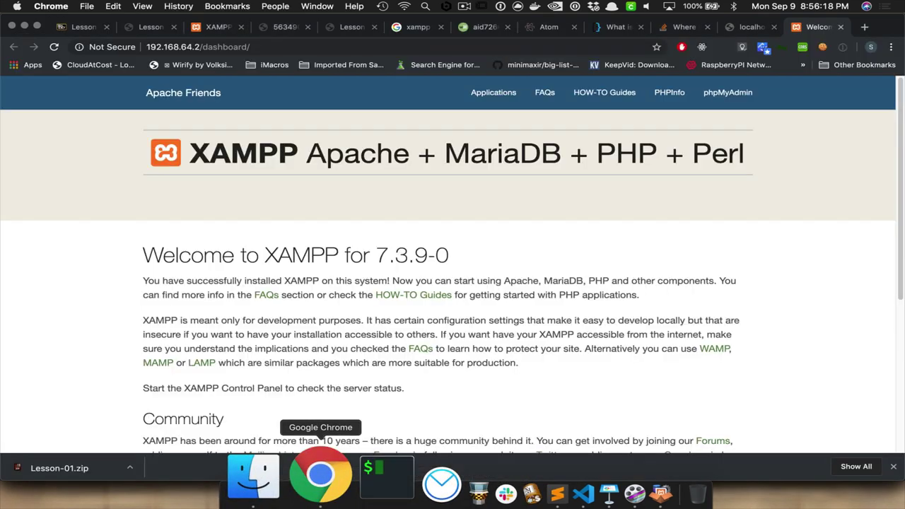
double_click(225, 46)
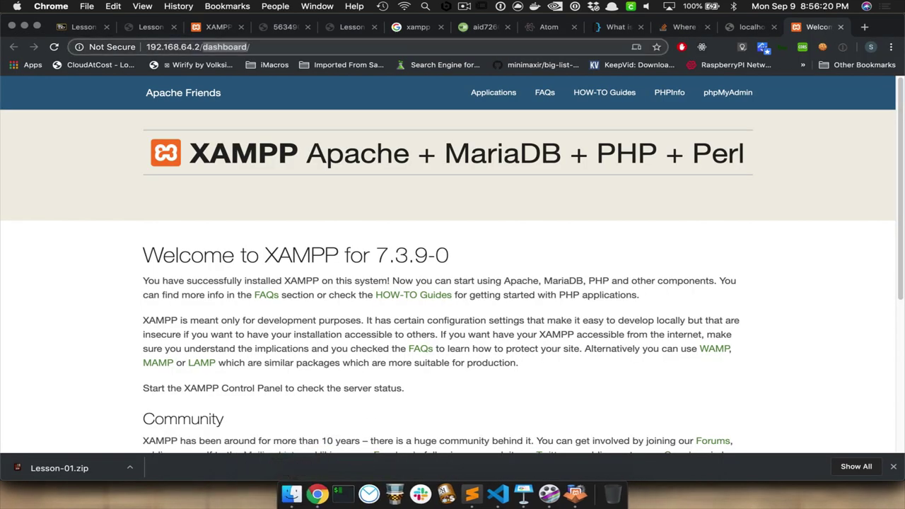
text(COMP-10/)
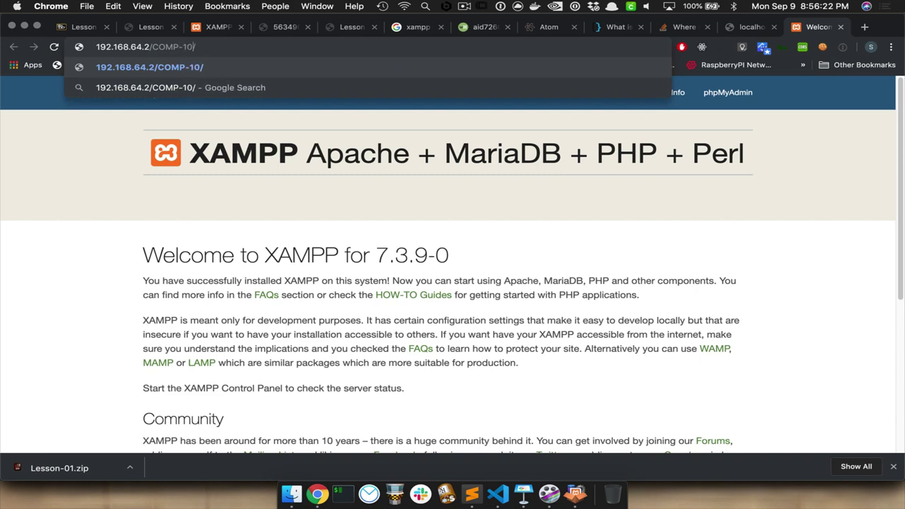
text(06)
key(Return)
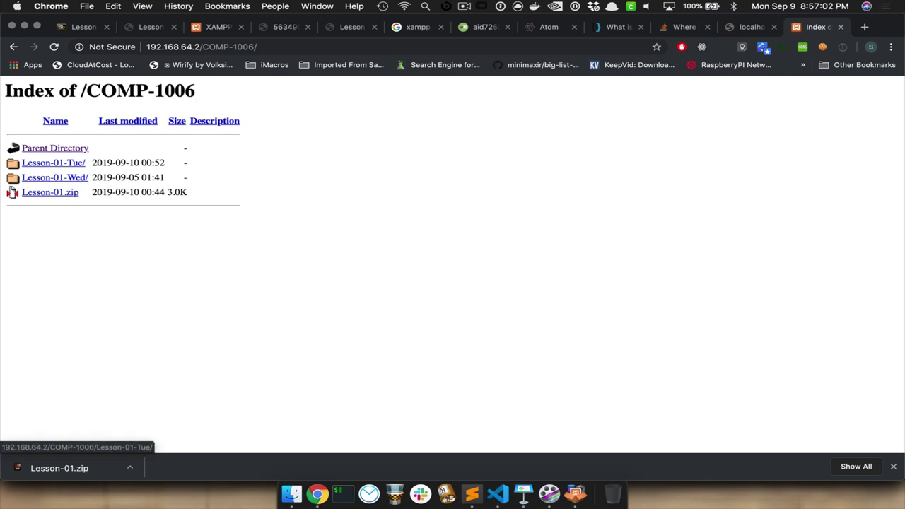
click(53, 163)
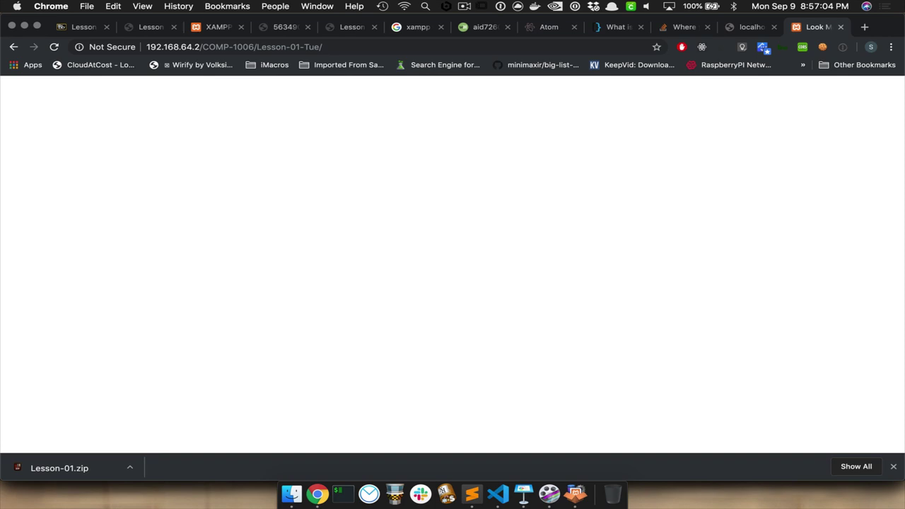